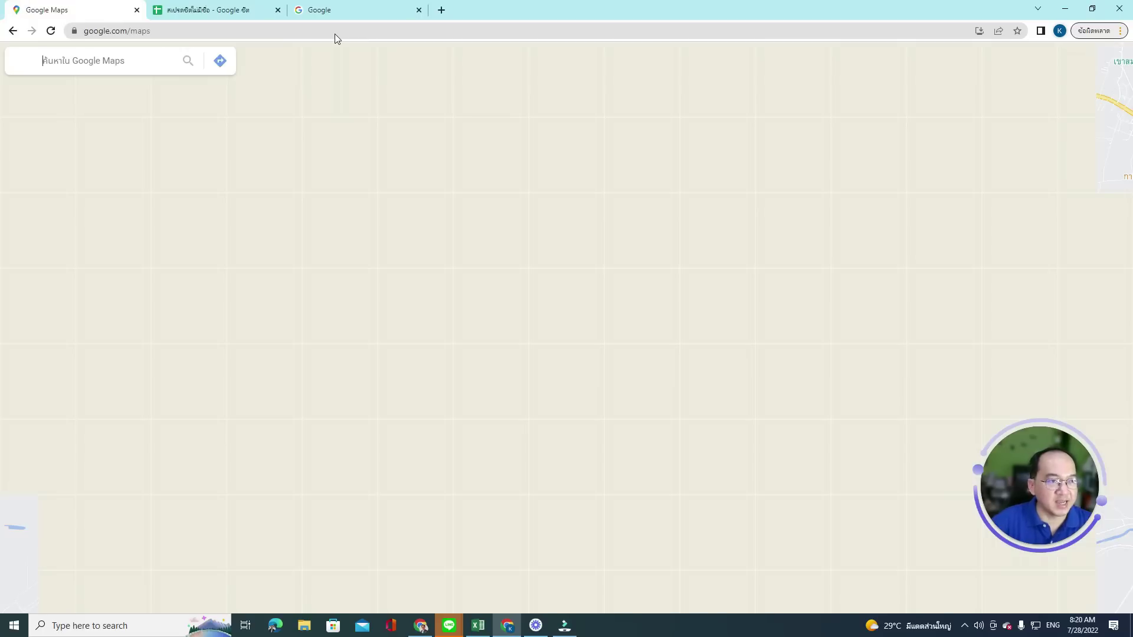
Load Google Maps from the address map.google.com
click(335, 32)
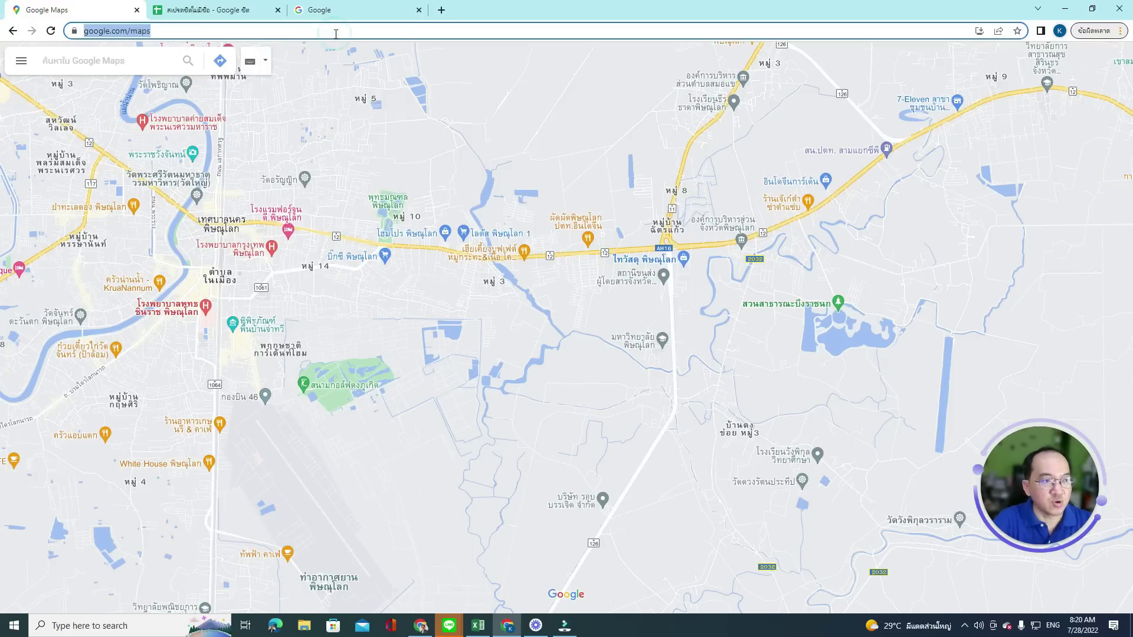
text(map.)
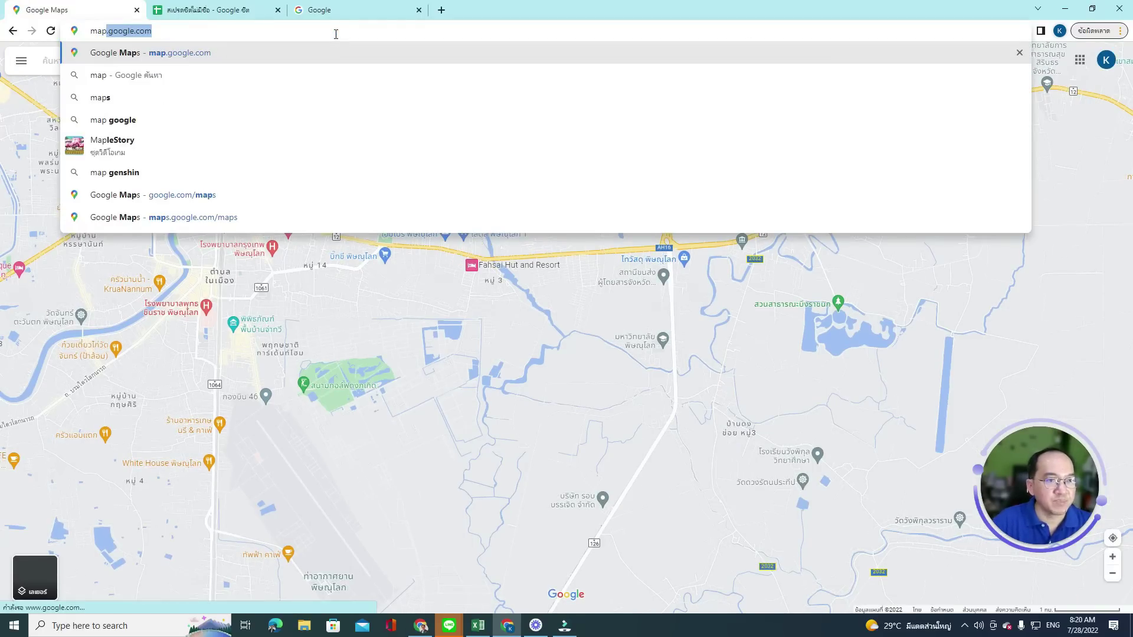
click(336, 33)
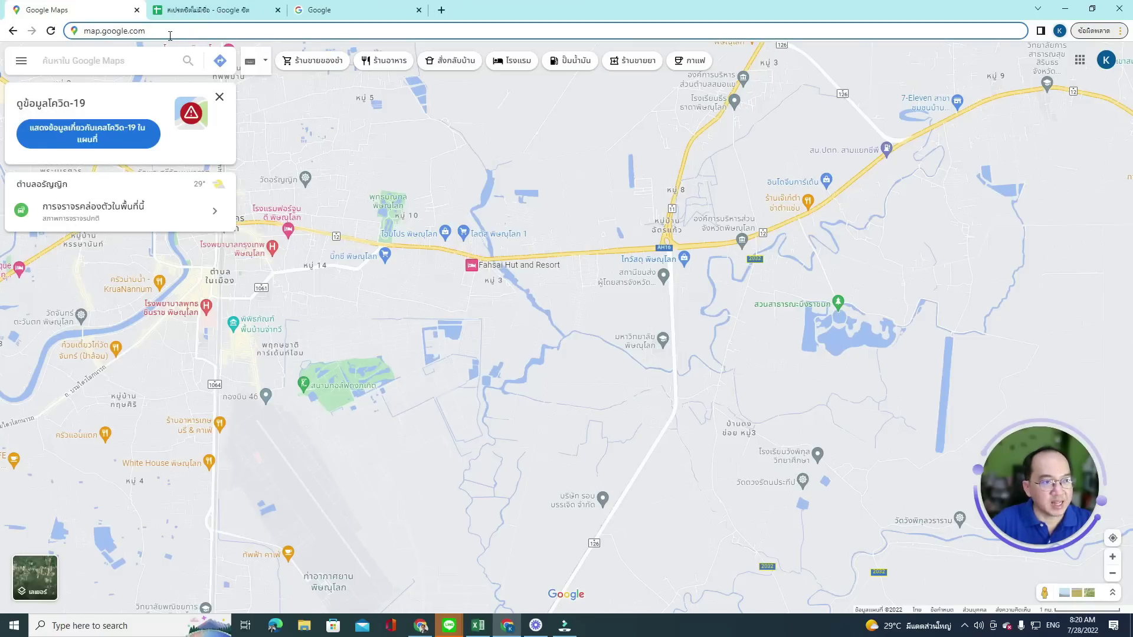
click(695, 143)
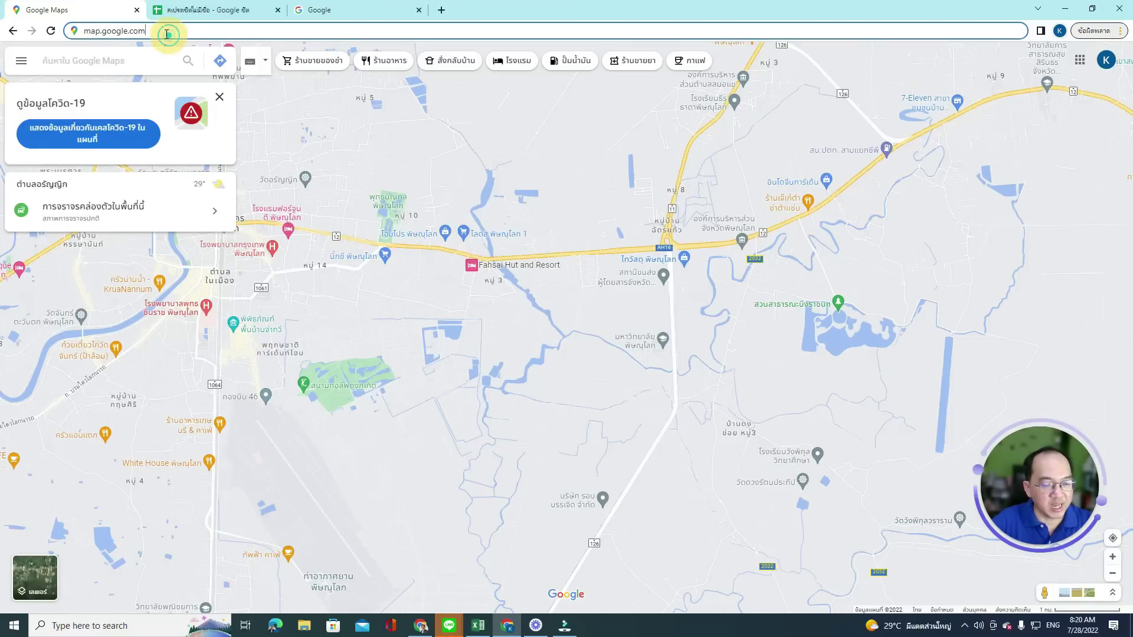
key(Return)
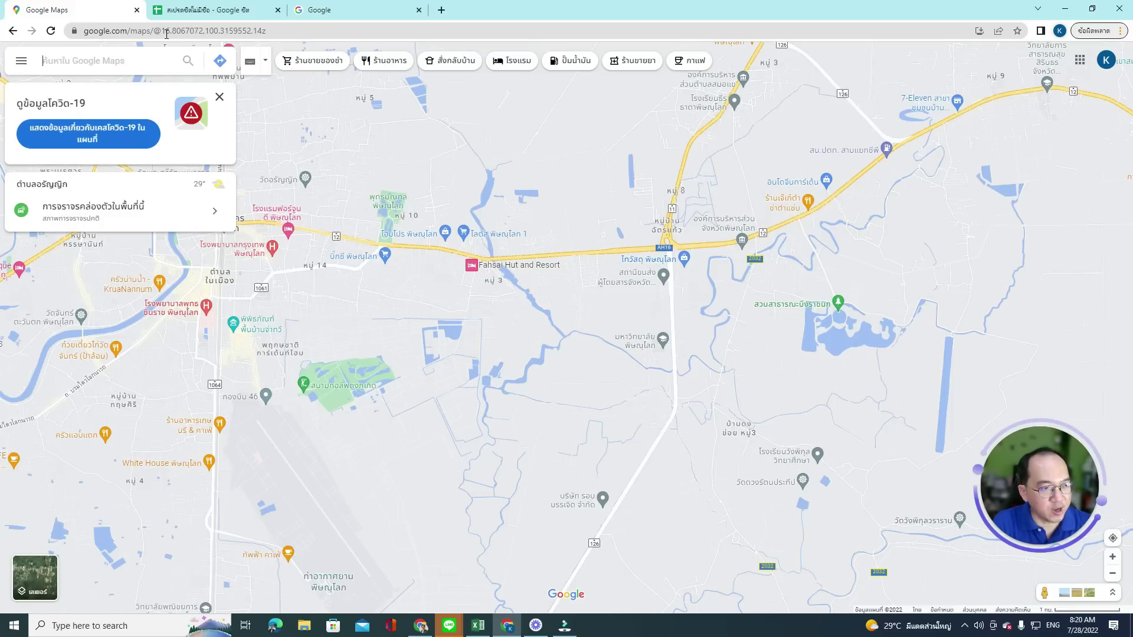
Examine the link, name and rating of the first restaurant in the Google Sheets spreadsheet
click(208, 10)
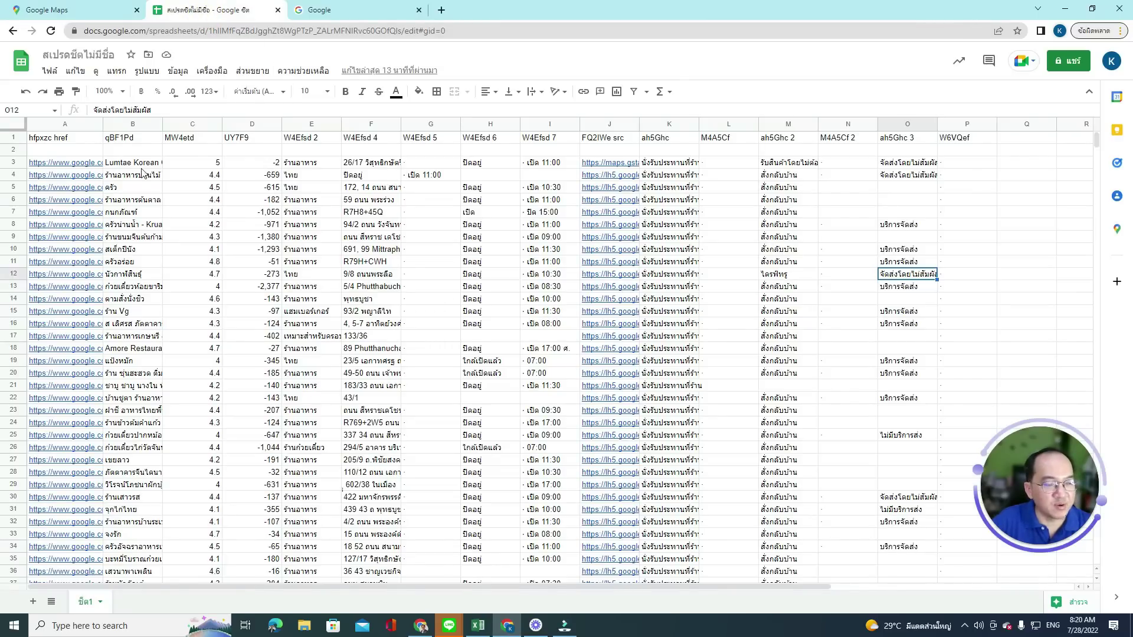
mouse_move(86, 166)
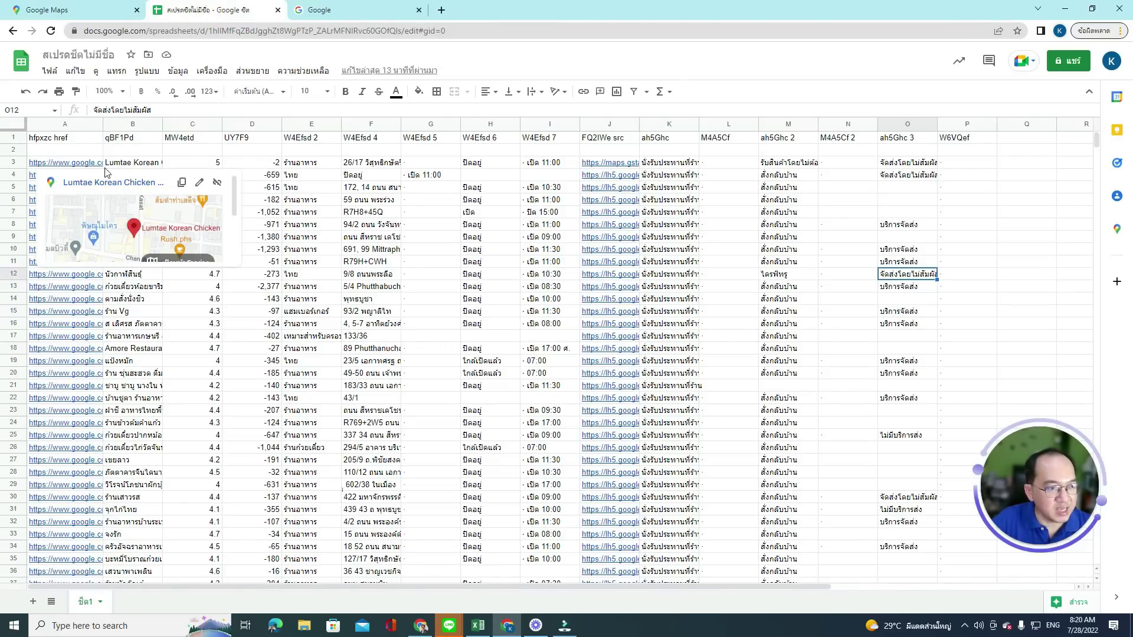
click(131, 165)
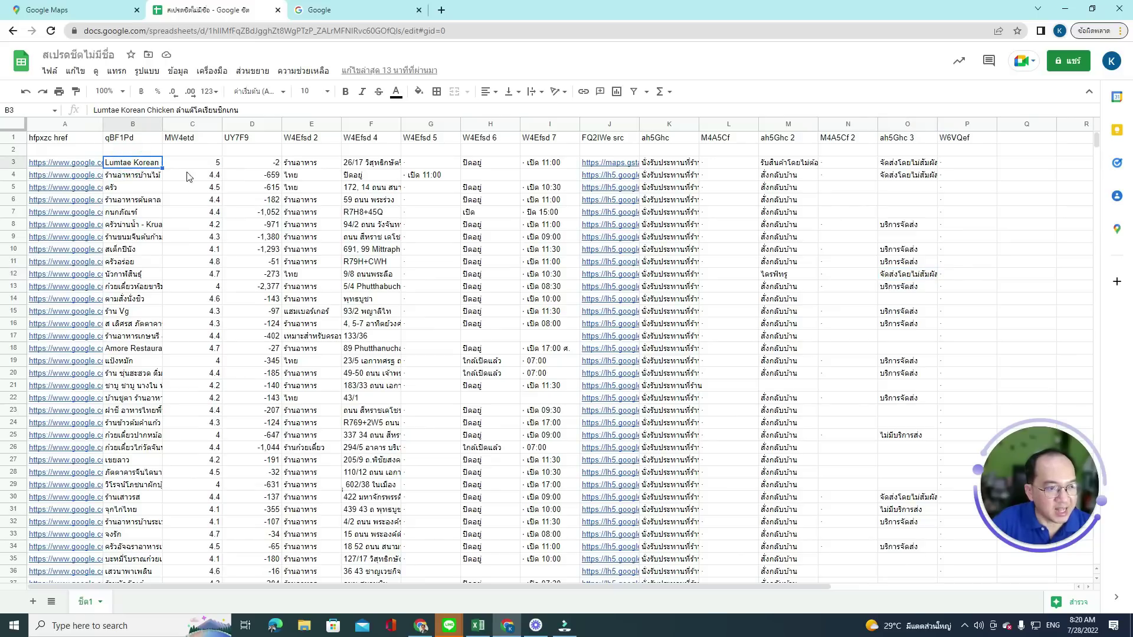
click(212, 166)
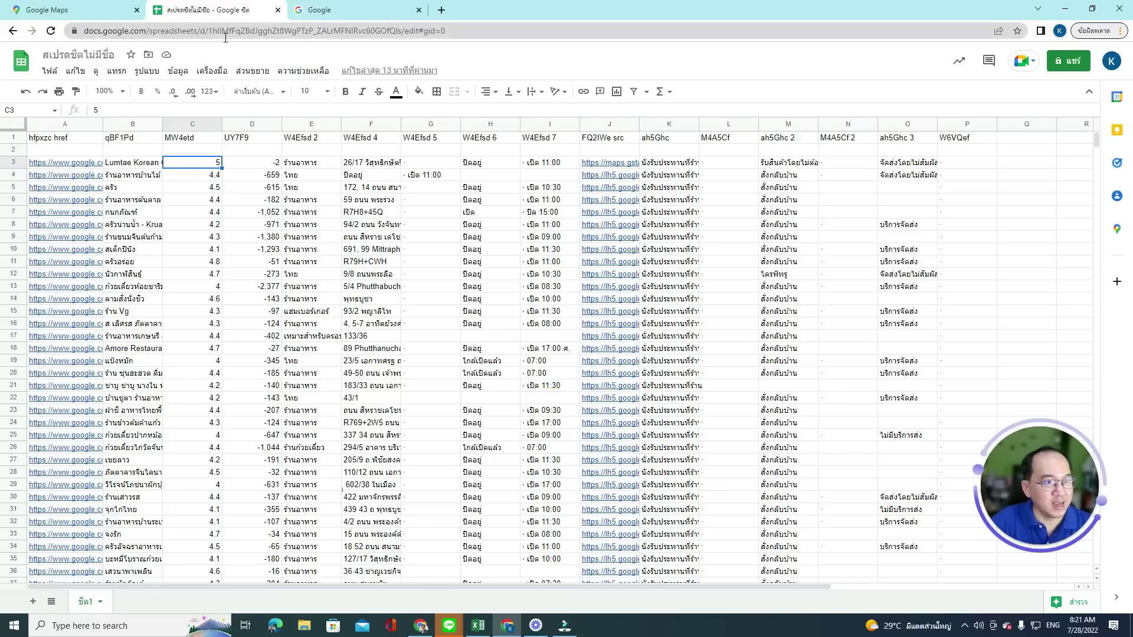
click(321, 11)
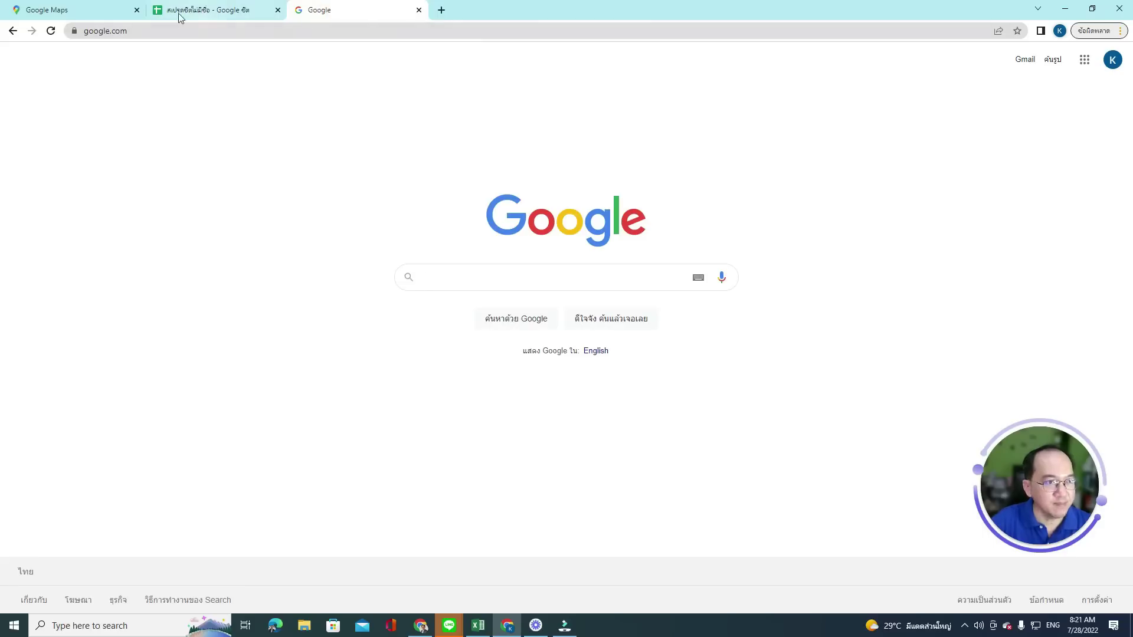
Search Google Maps for "ร้านอาหารในพิษณุโลก"
click(61, 14)
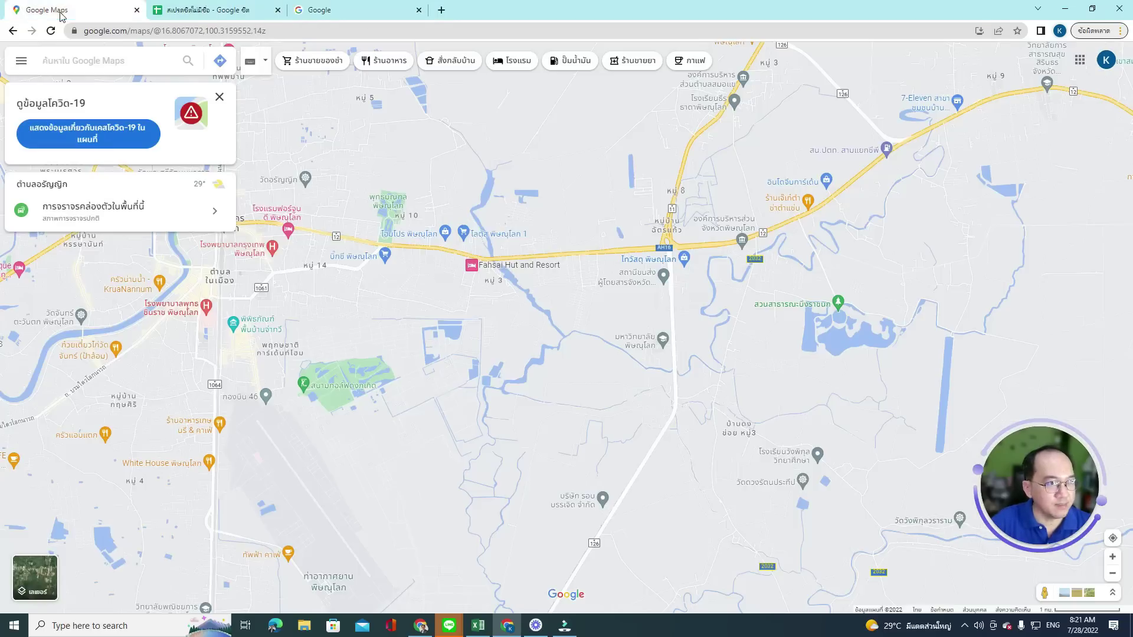
click(129, 66)
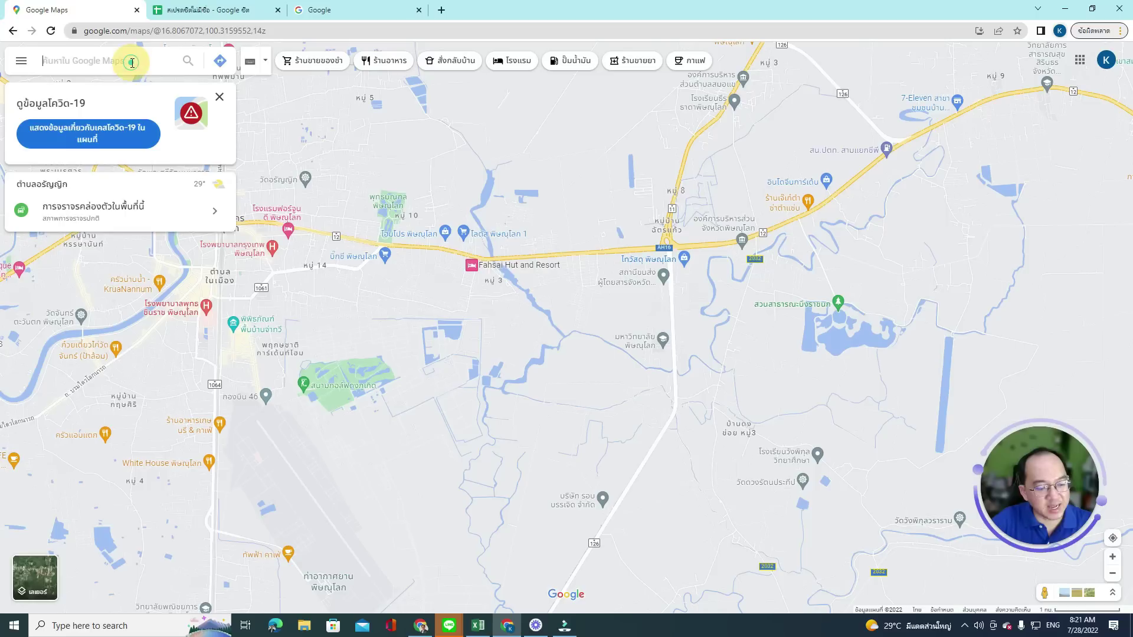
key(grave)
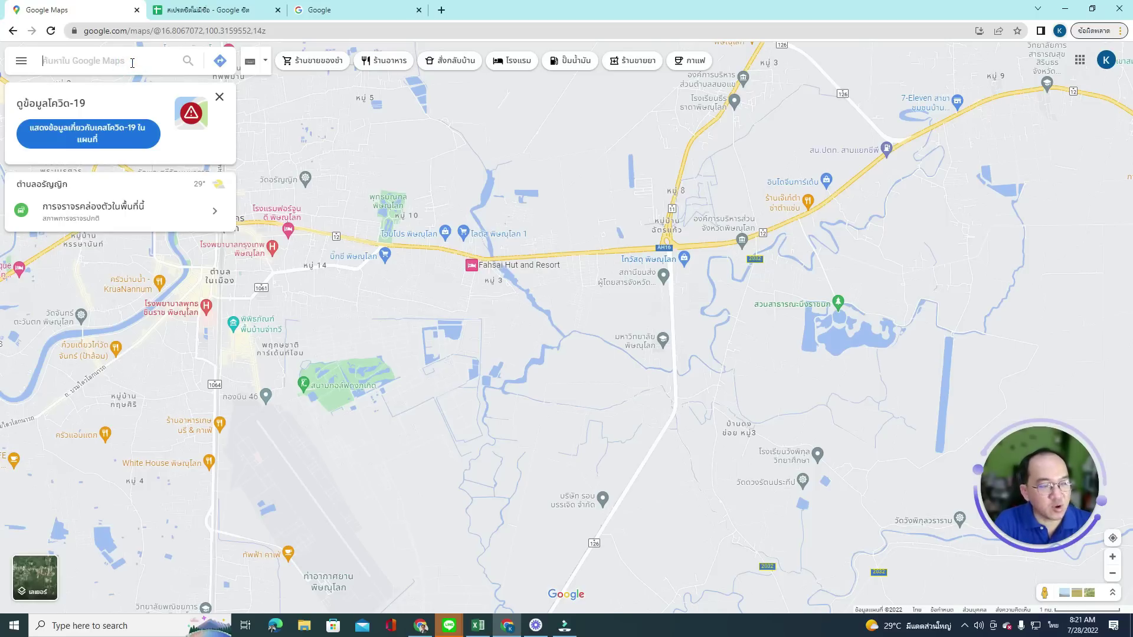
text(ร้)
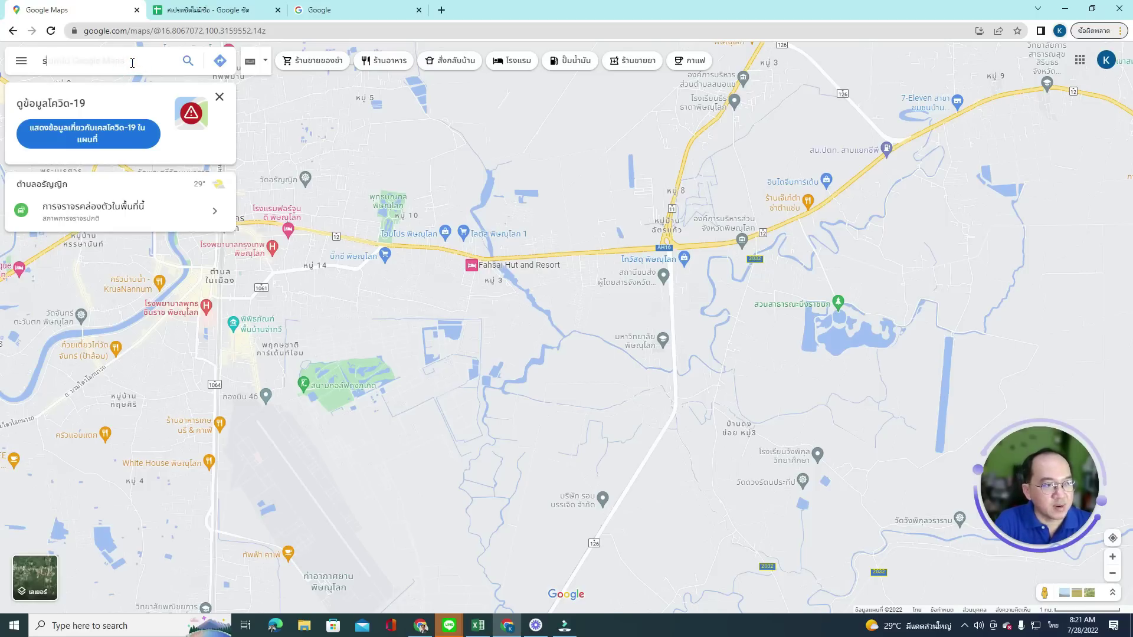
text(านอาหารในพิษณุโลก)
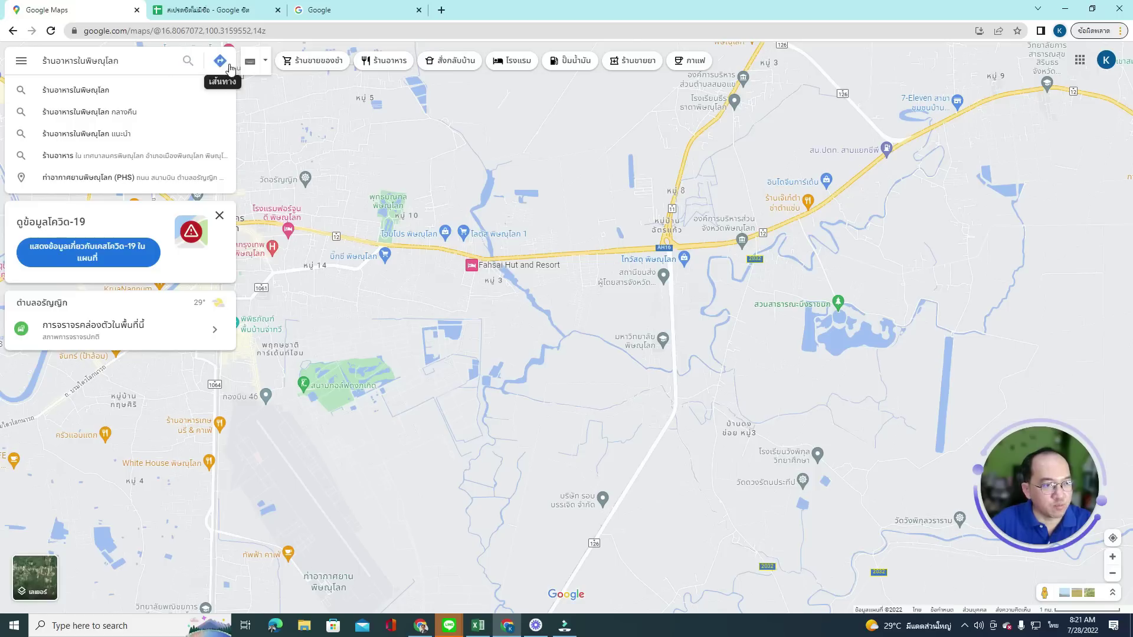
click(187, 62)
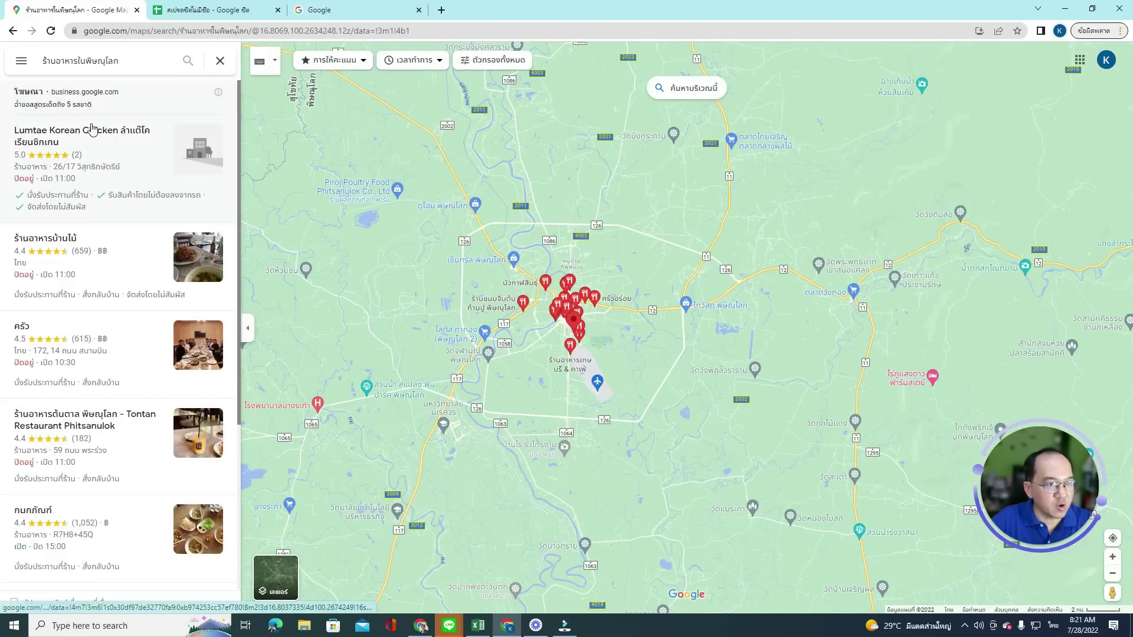
Look through the restaurant results and view the details of Lumtae Korean Chicken, ร้านอาหารบ้านไม้ and ครัว
scroll(95, 149, down, 2)
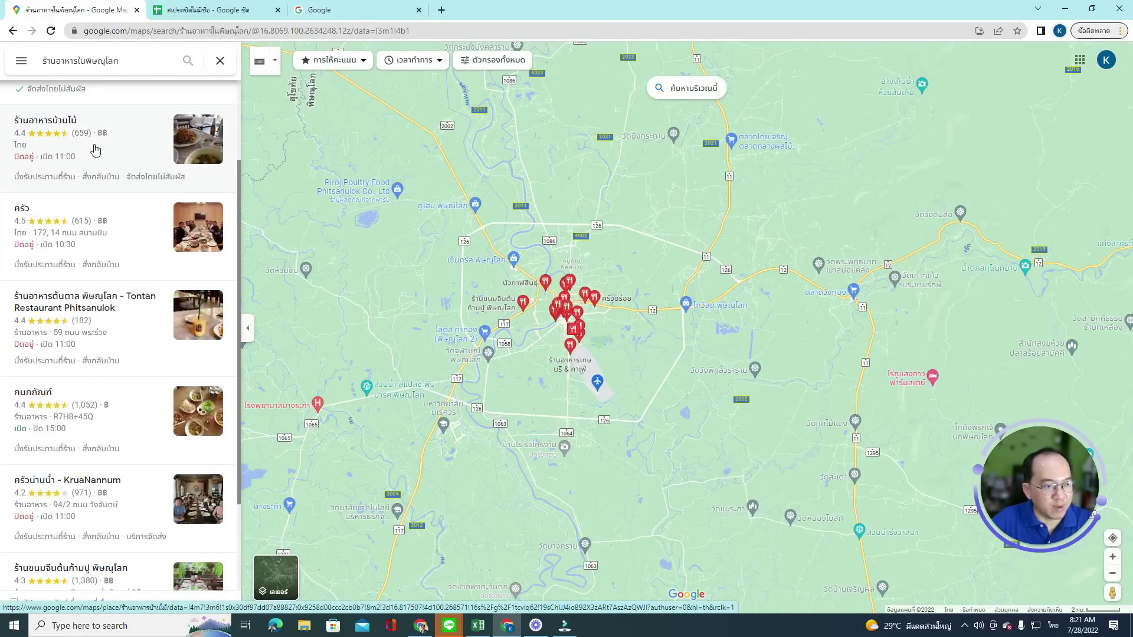
scroll(98, 154, up, 2)
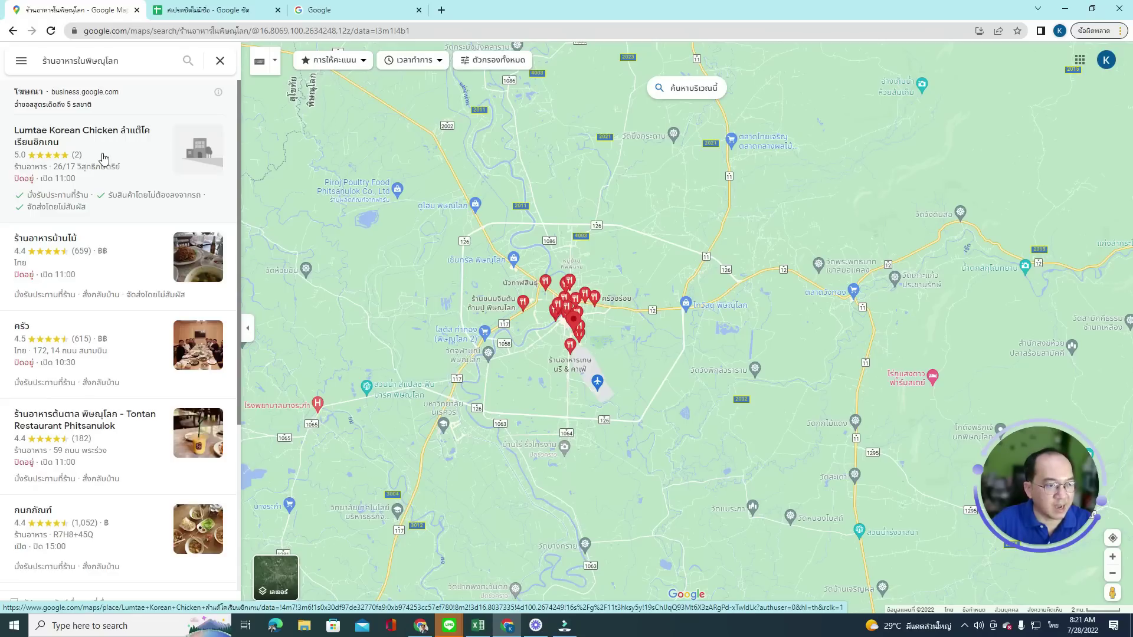
click(102, 158)
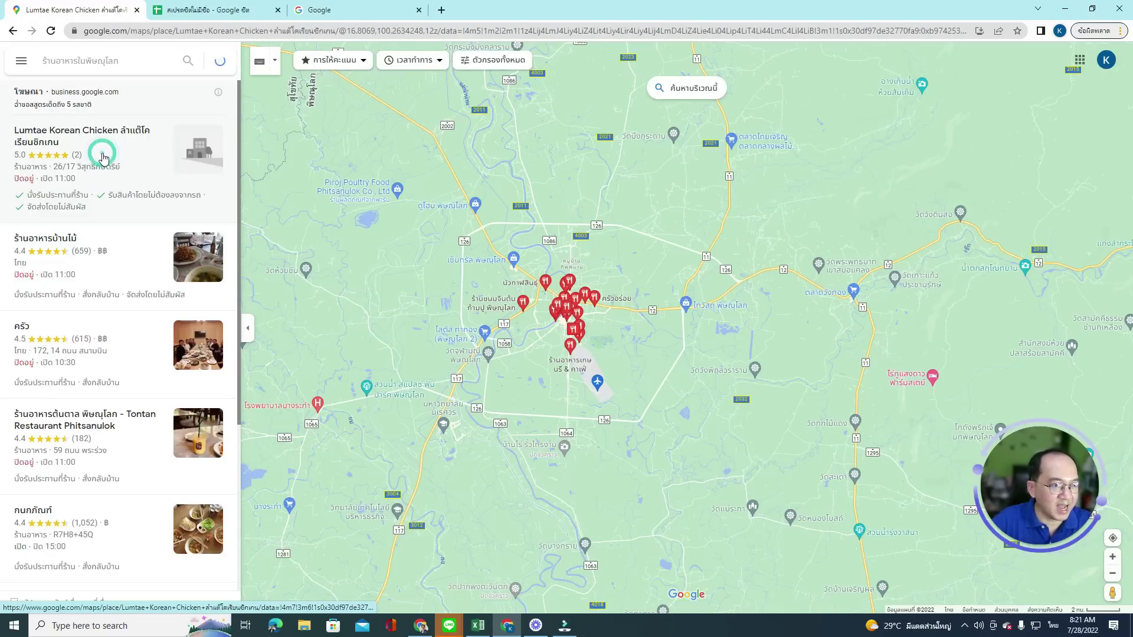
click(129, 251)
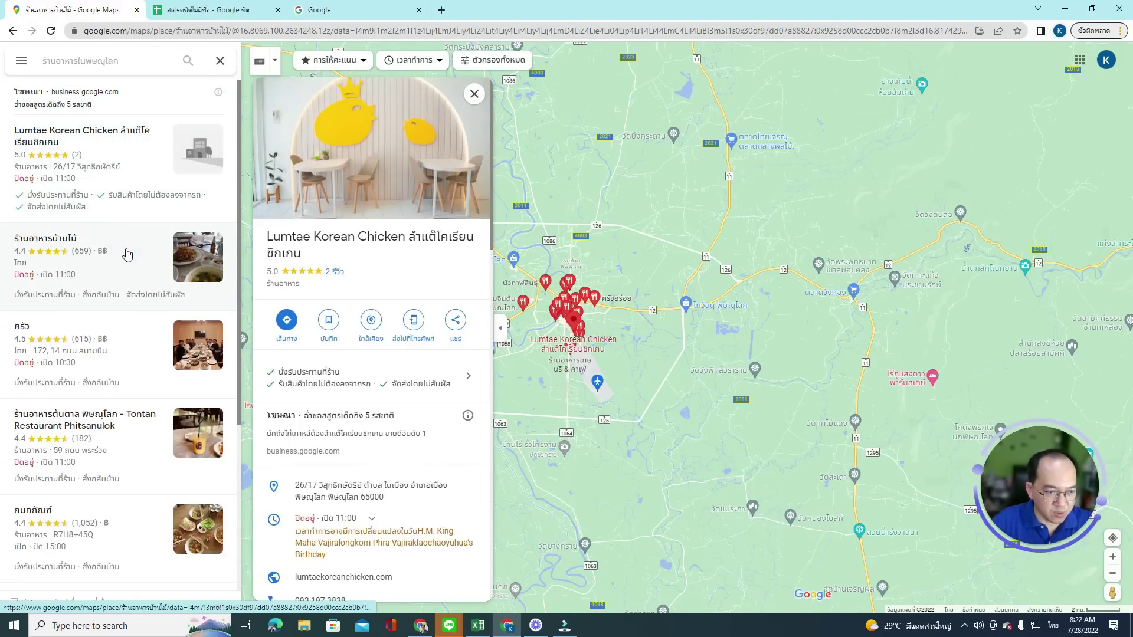
click(131, 347)
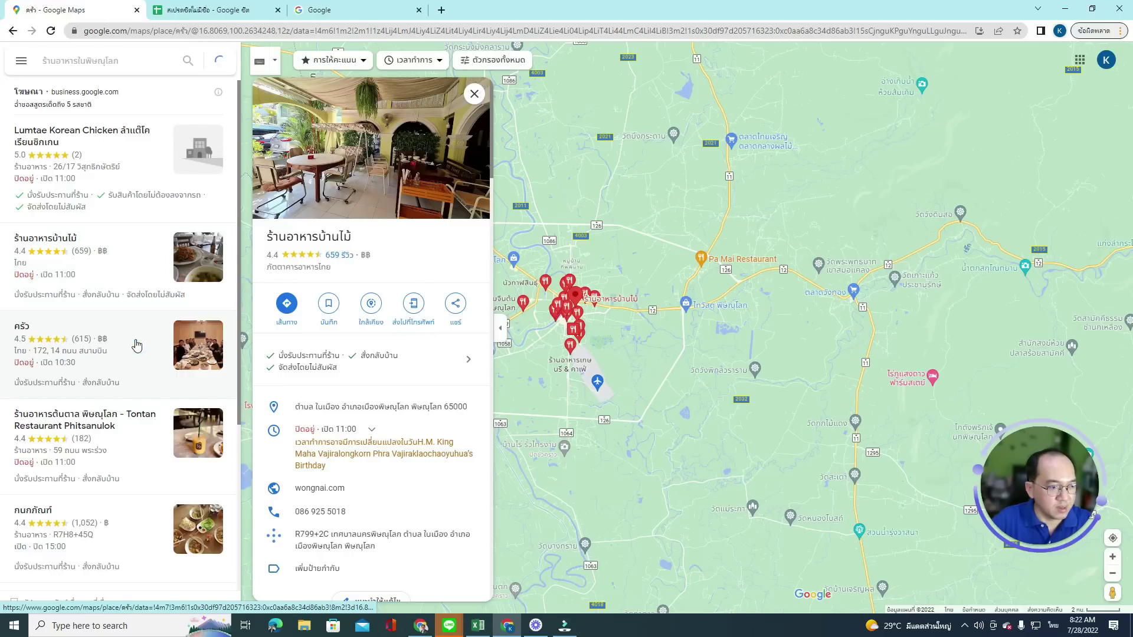
scroll(136, 344, down, 2)
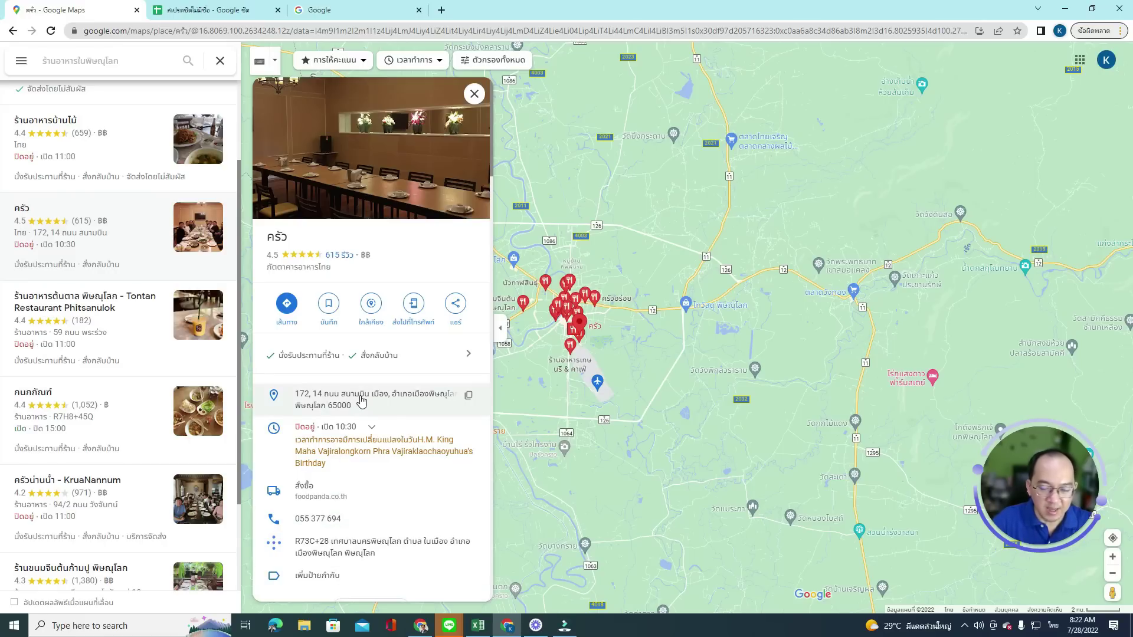
scroll(142, 243, up, 2)
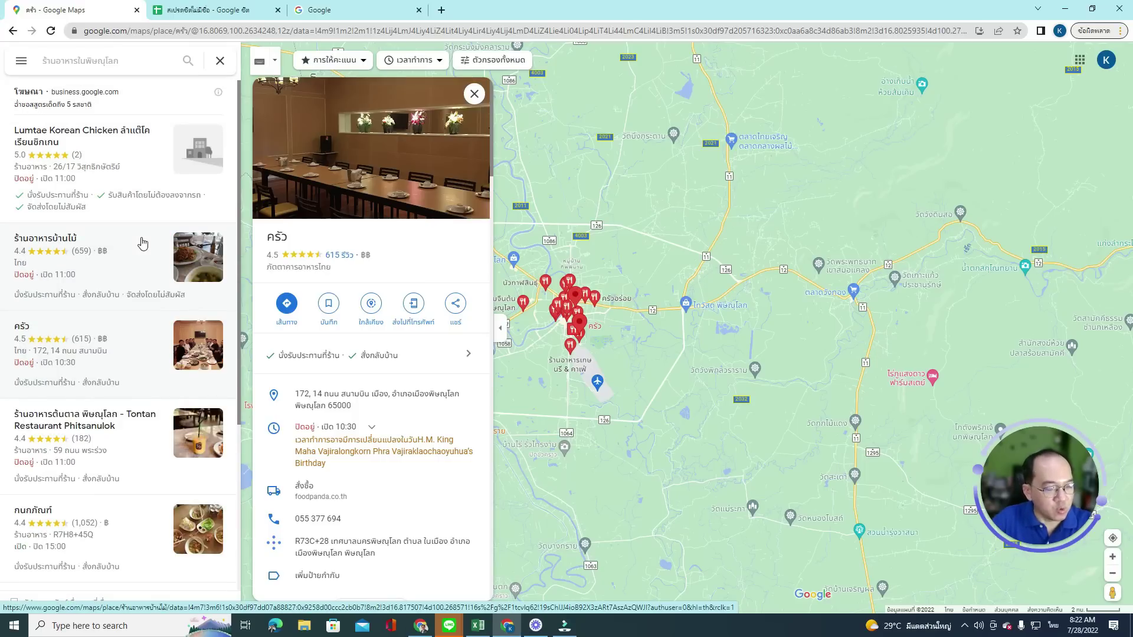
Search Google for "google chrome web store" and open the Chrome Web Store result
click(373, 11)
click(516, 276)
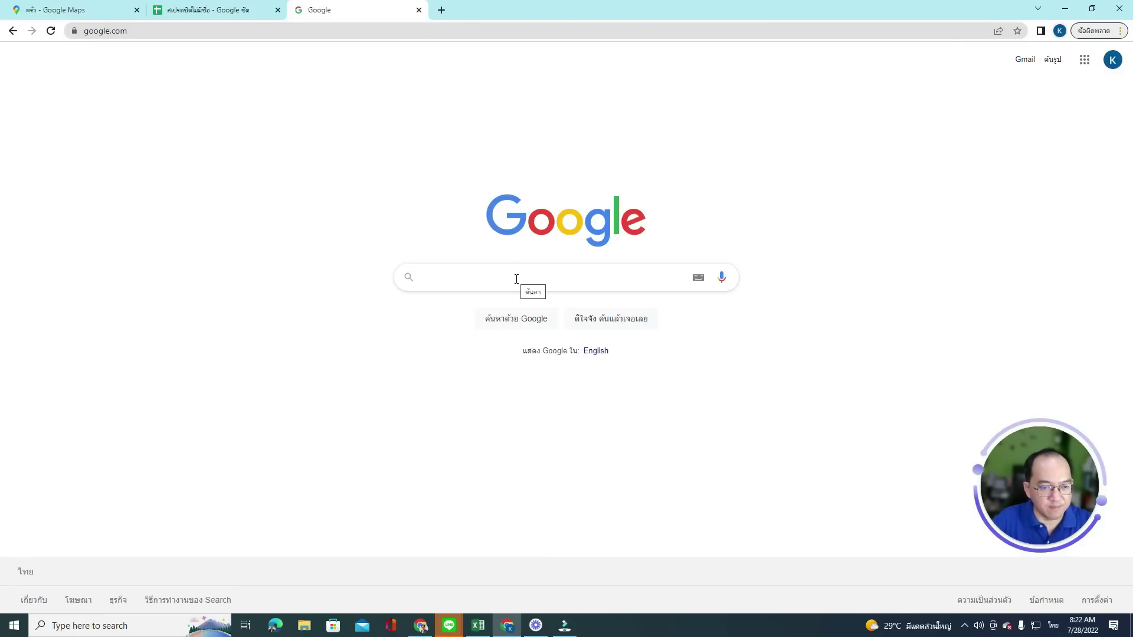
text(เร)
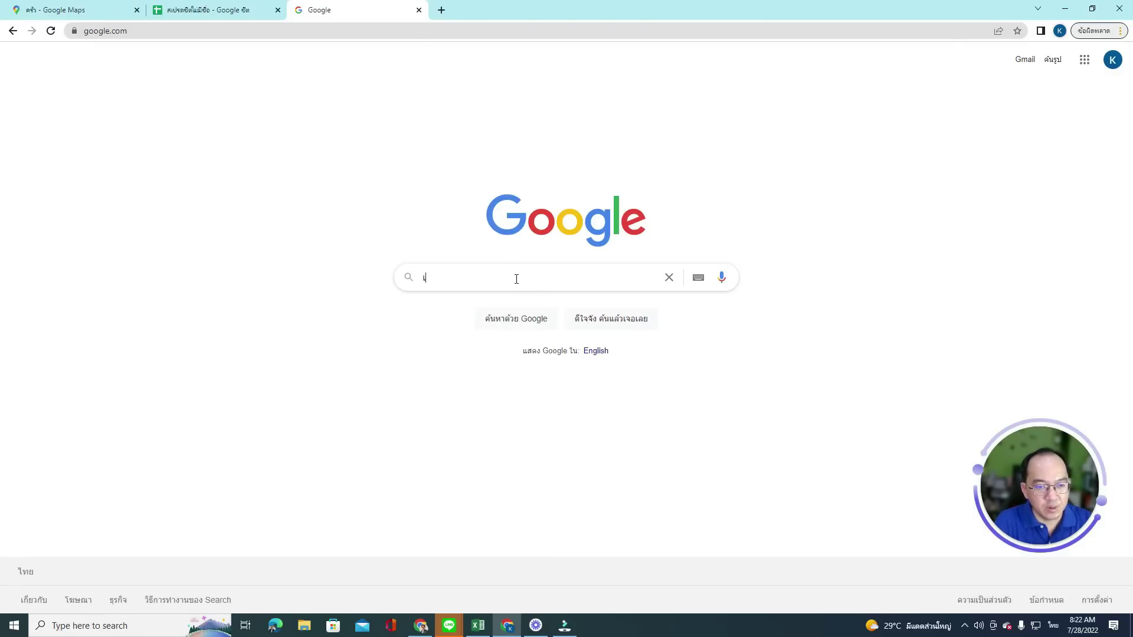
key(BackSpace)
key(BackSpace)
key(grave)
text(go)
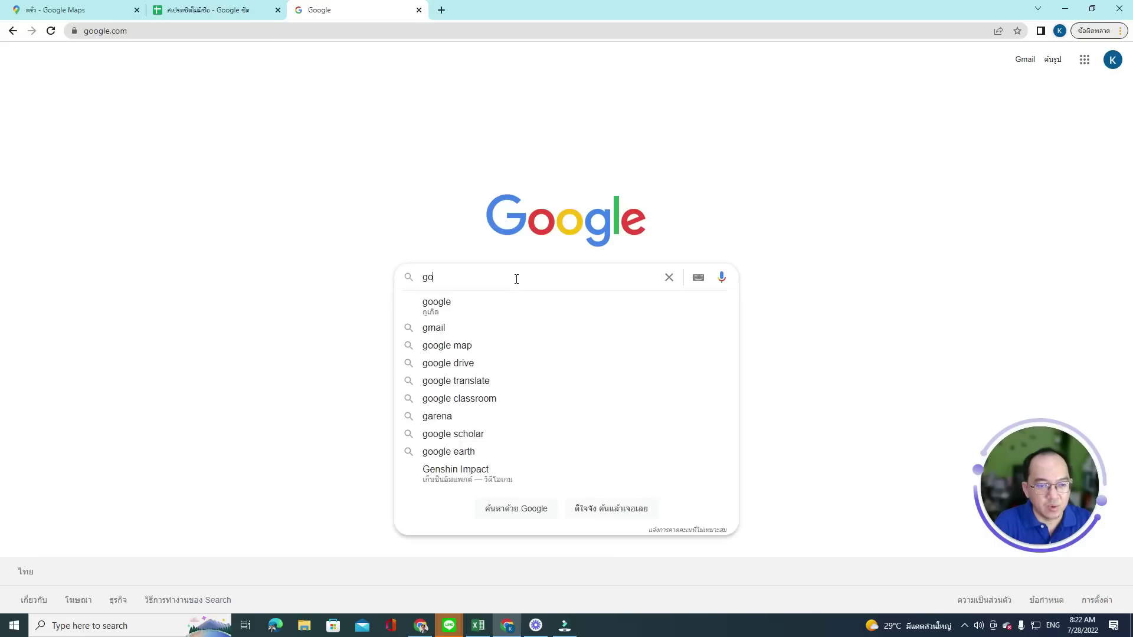
text(ogle chrome we)
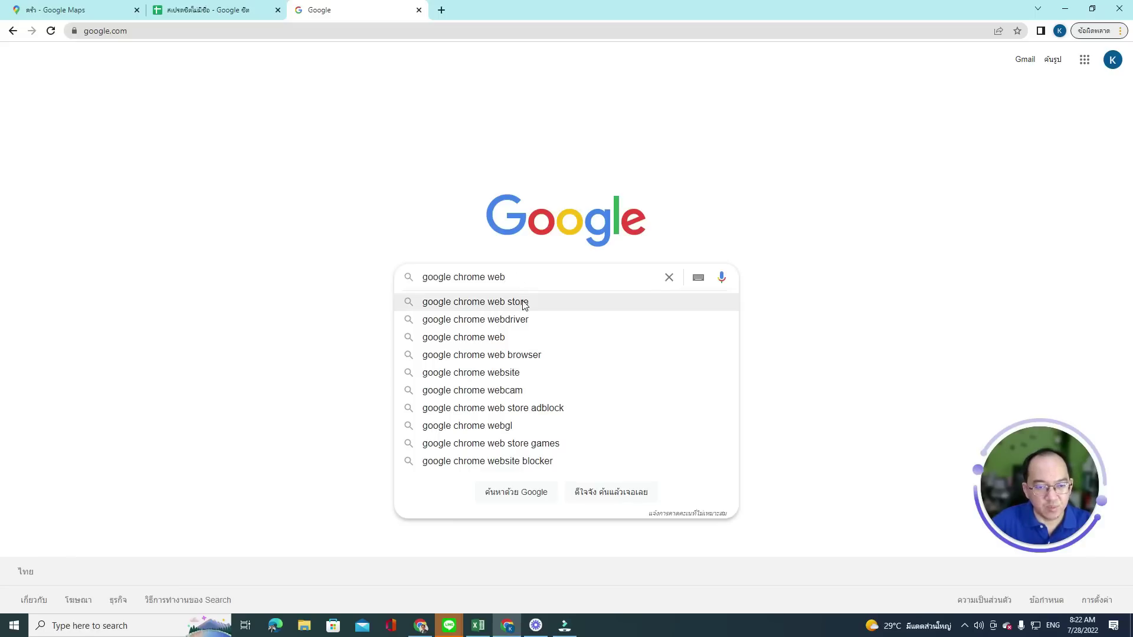
text(b)
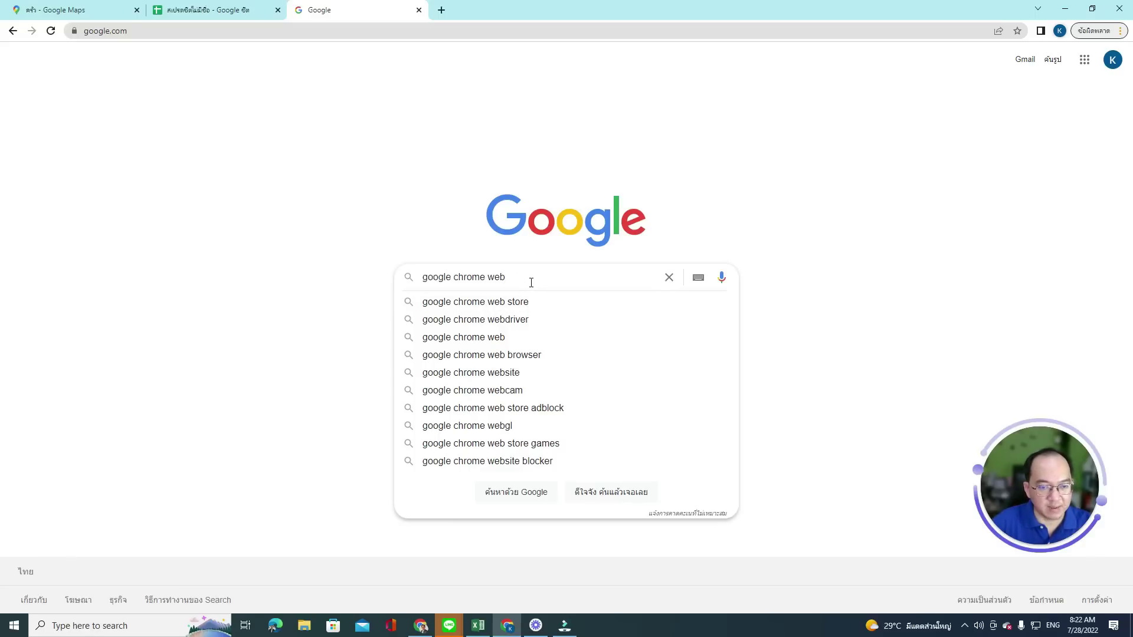
text( store)
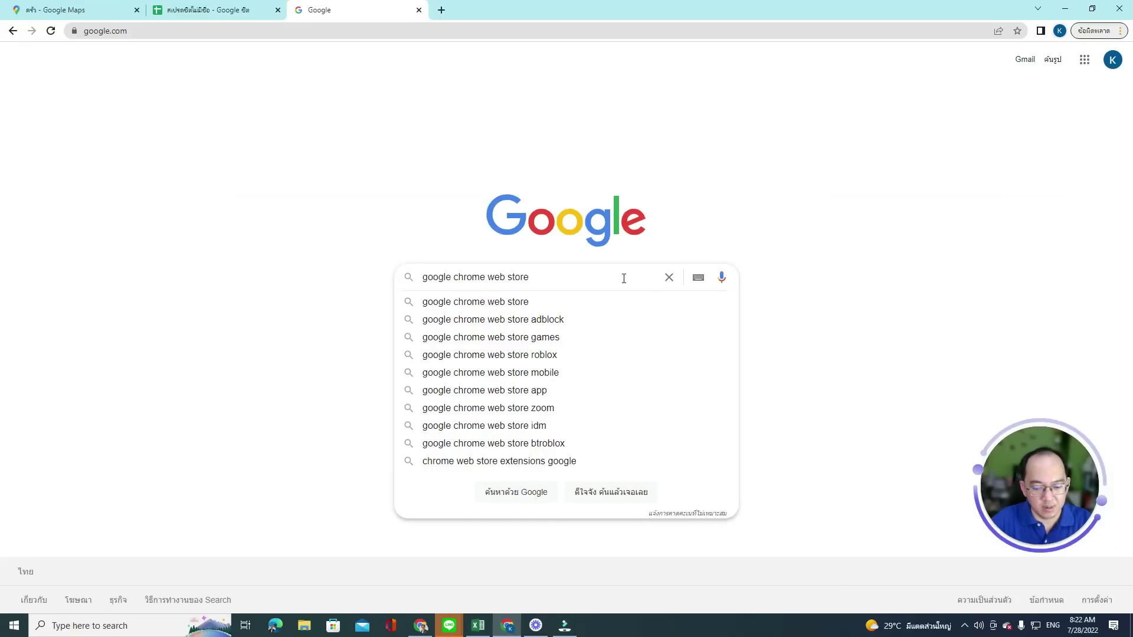
key(Return)
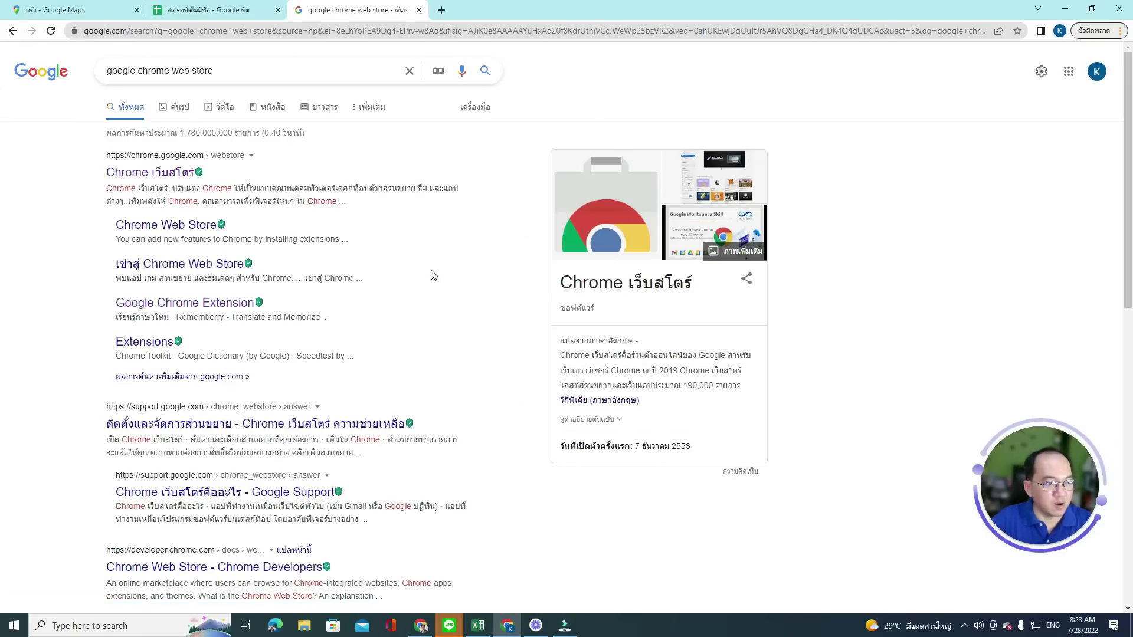
click(127, 173)
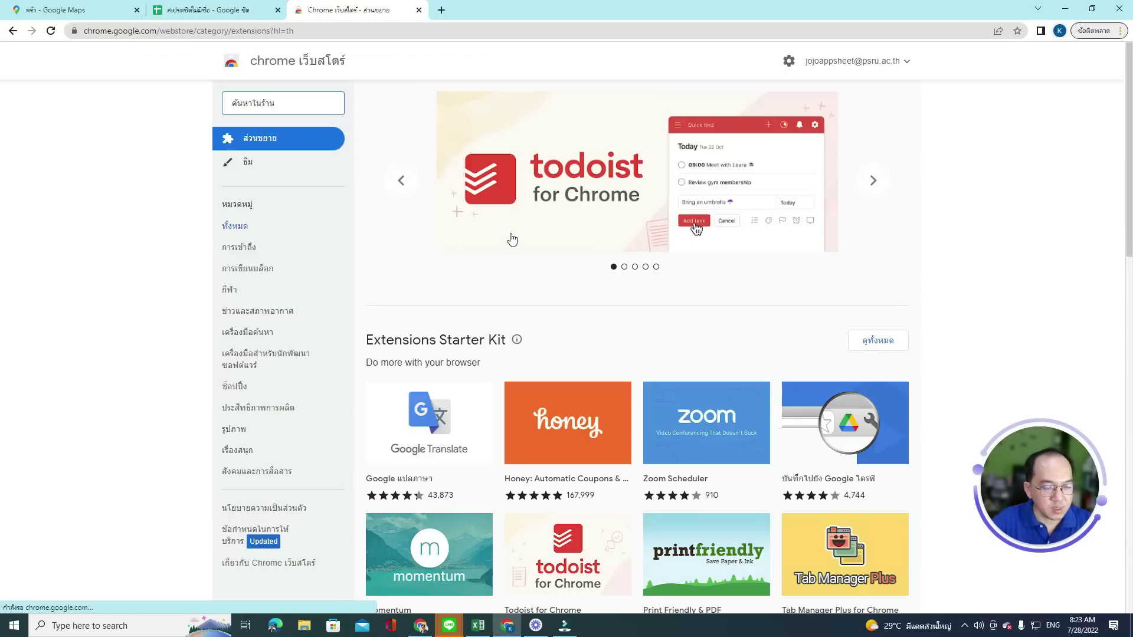
Search the Chrome Web Store for "instant data scraper"
click(245, 101)
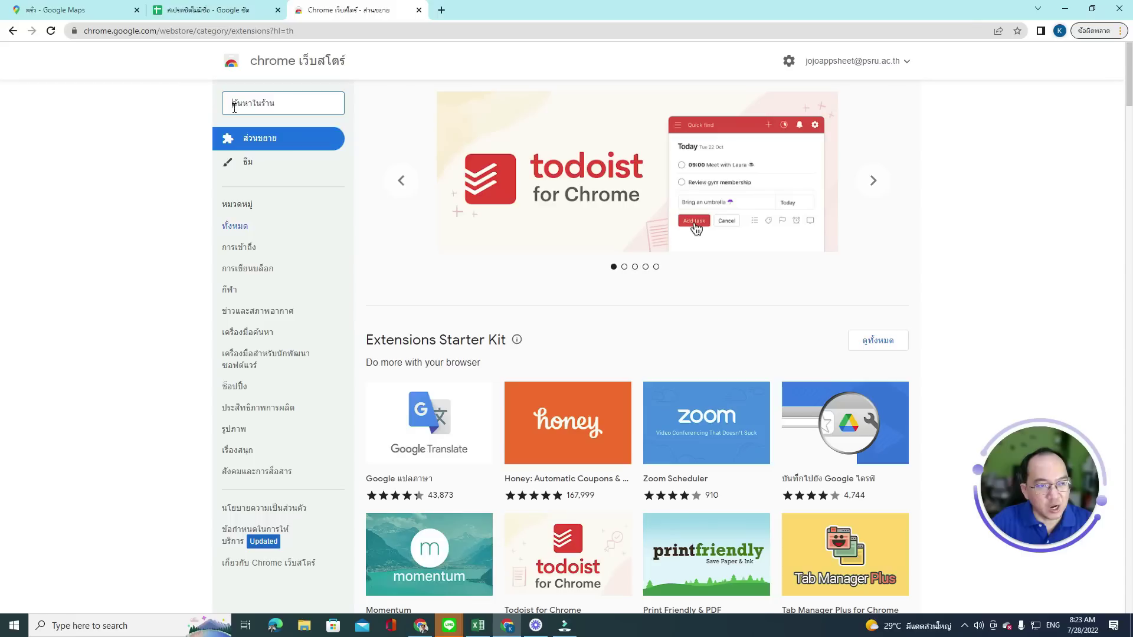
text(instant data sc)
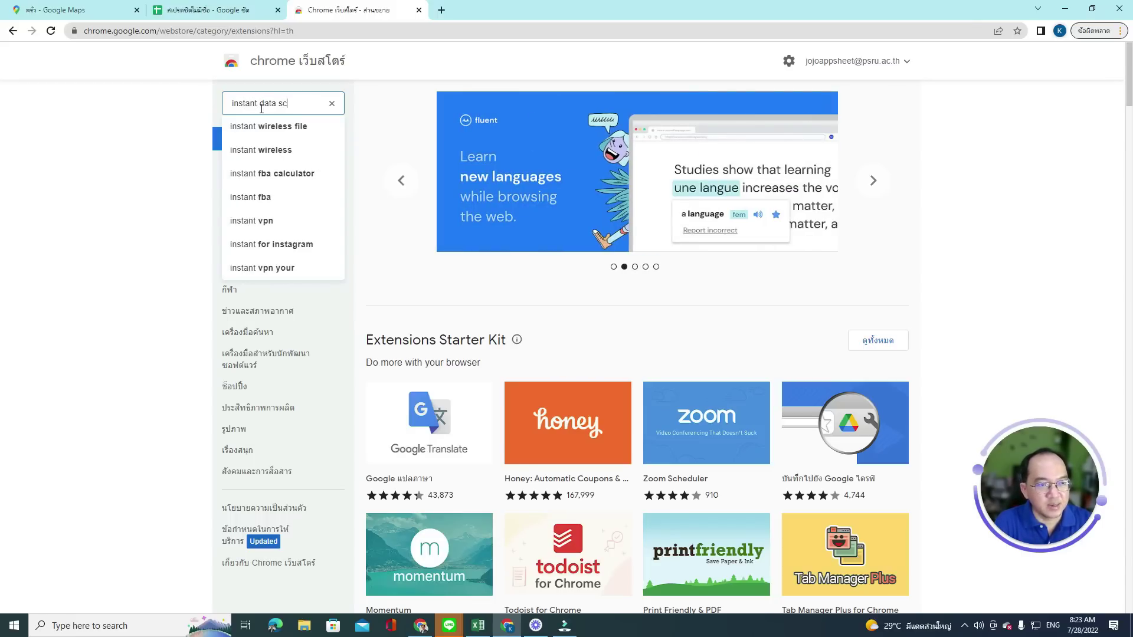
text(raper)
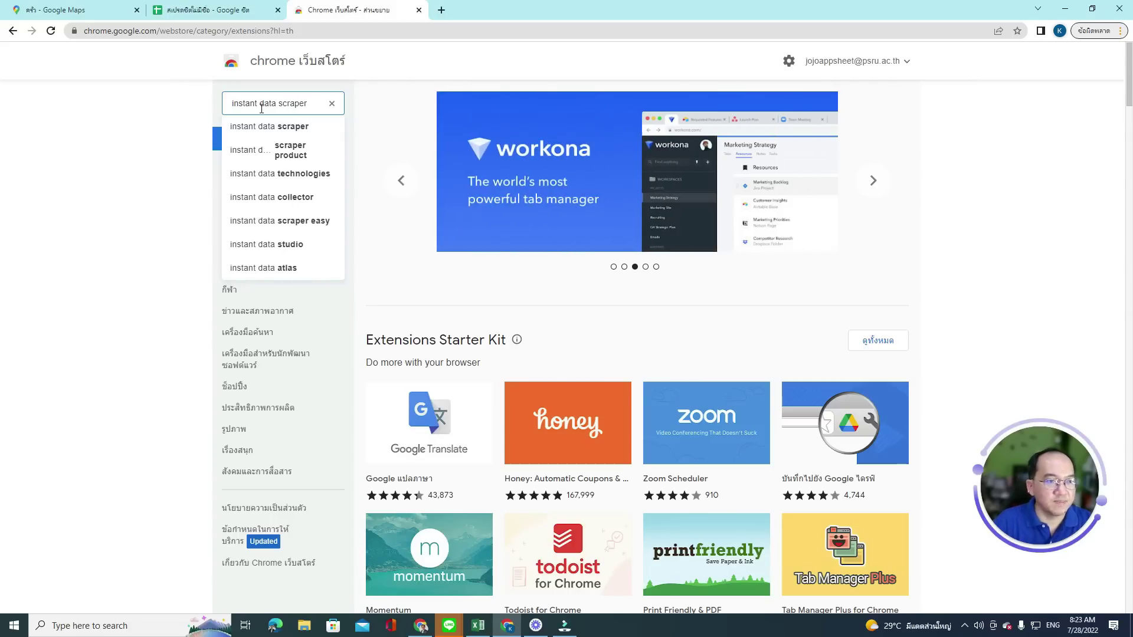
click(361, 107)
click(305, 107)
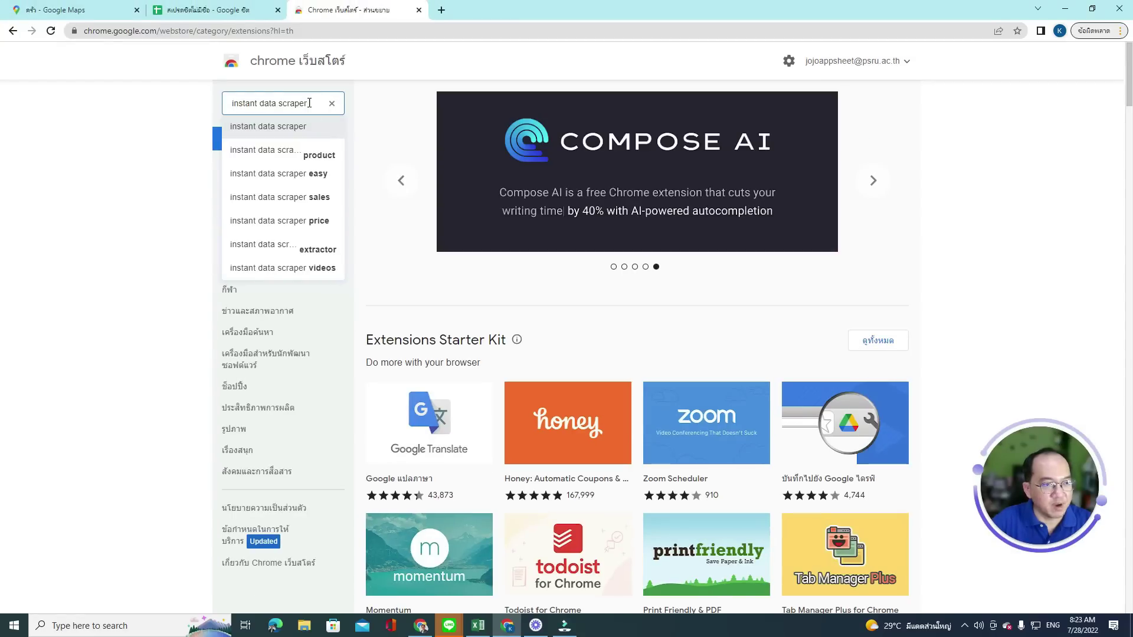
click(310, 103)
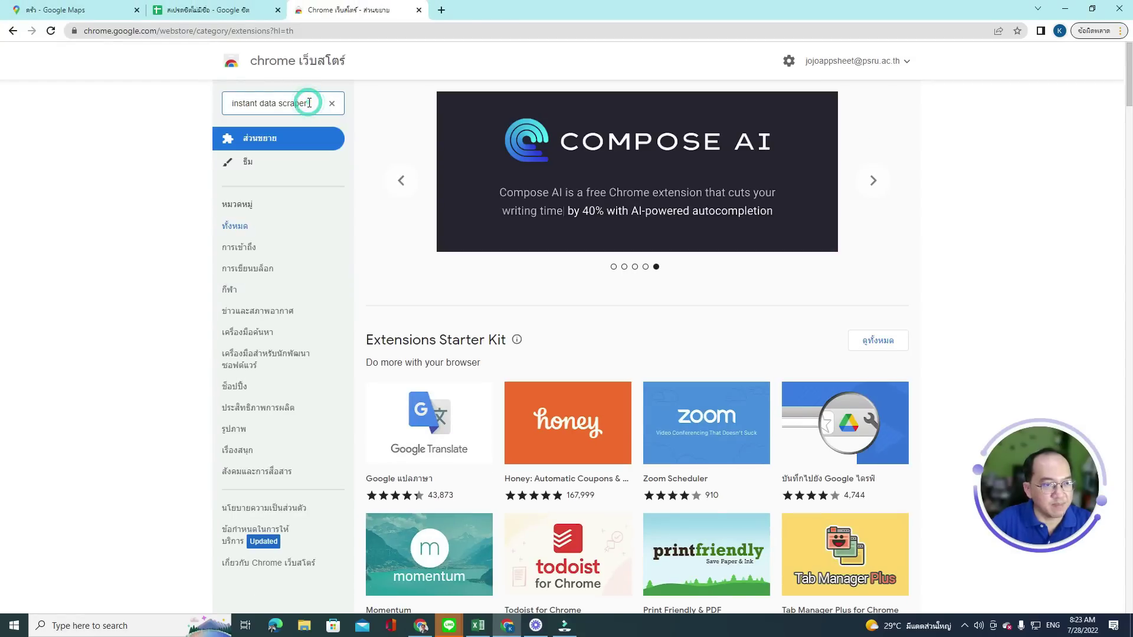
key(Return)
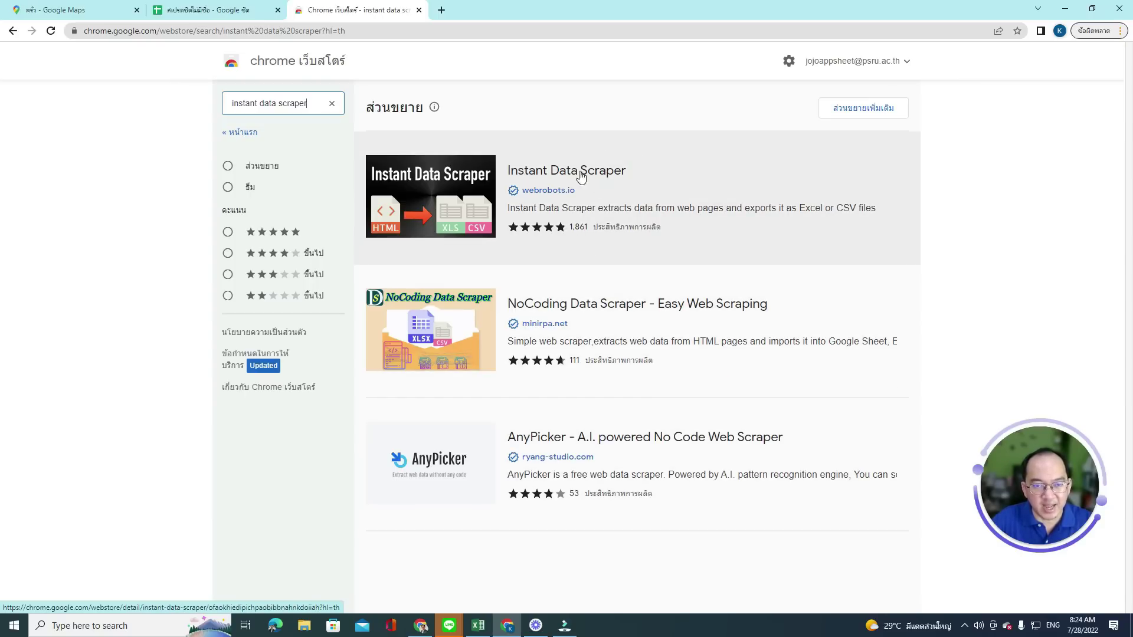
Open the Instant Data Scraper listing from webrobots.io and add the extension to Chrome
click(610, 182)
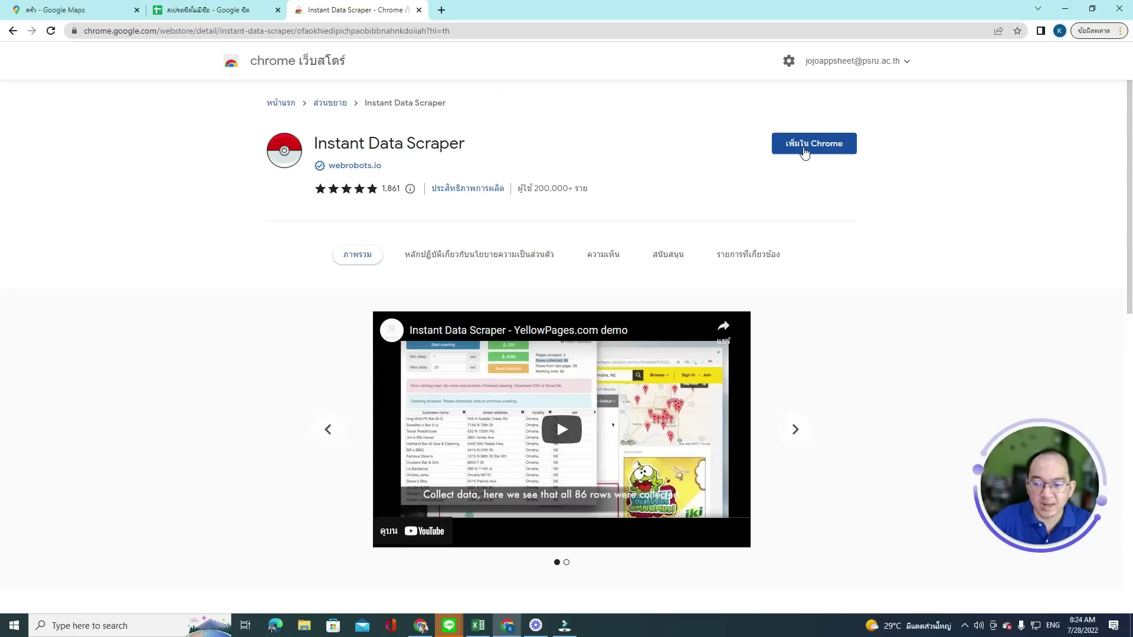
click(804, 152)
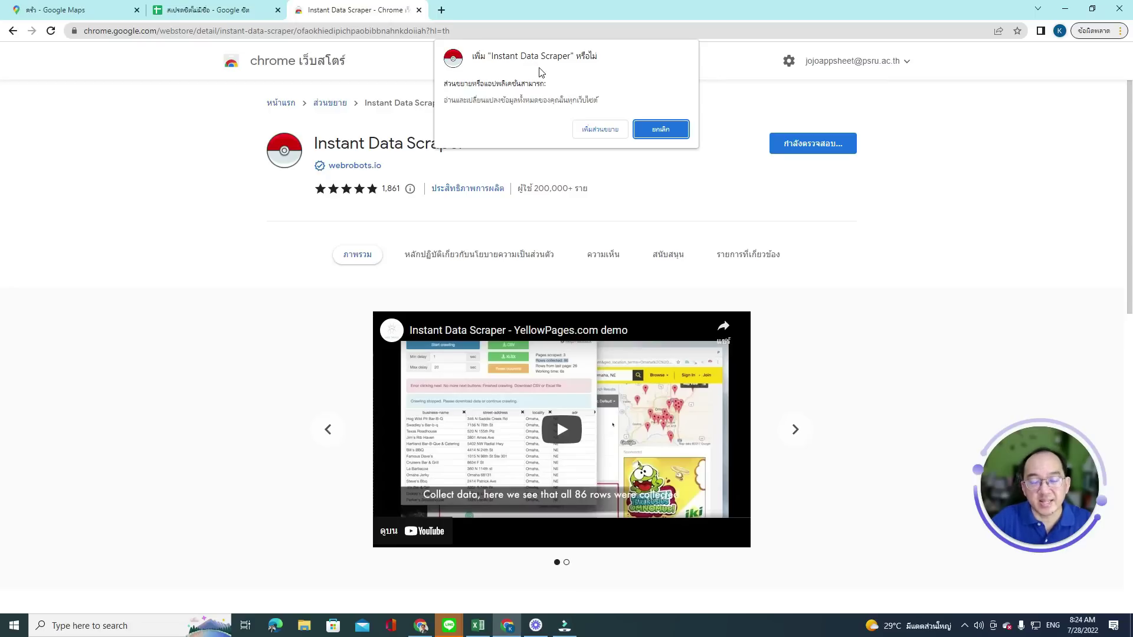
click(598, 131)
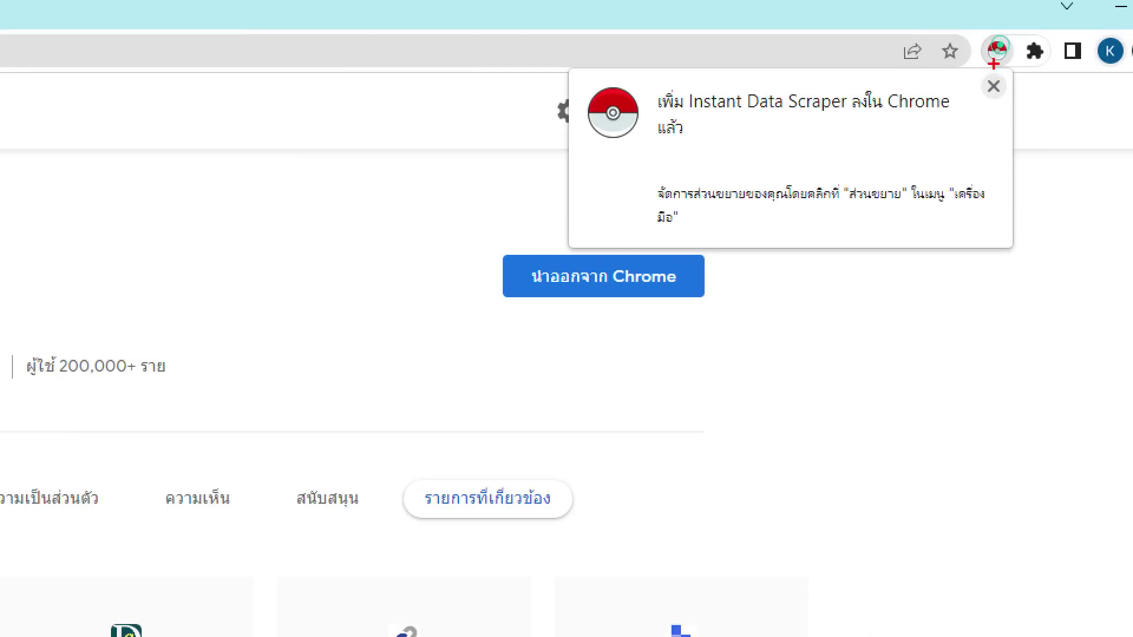
drag(970, 24, 1021, 75)
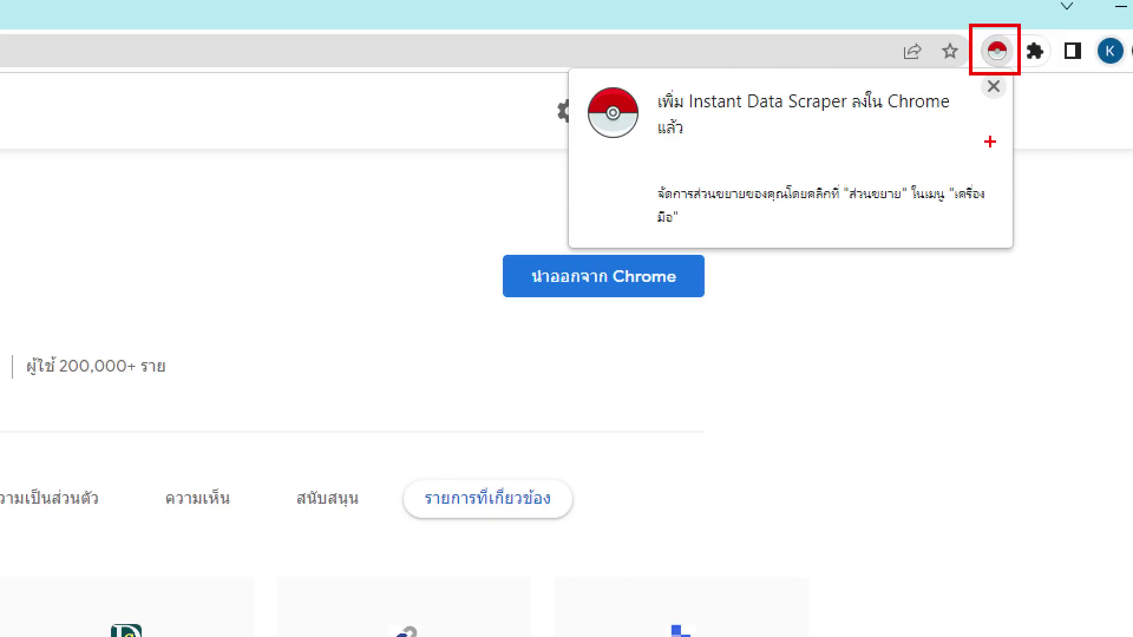
key(Escape)
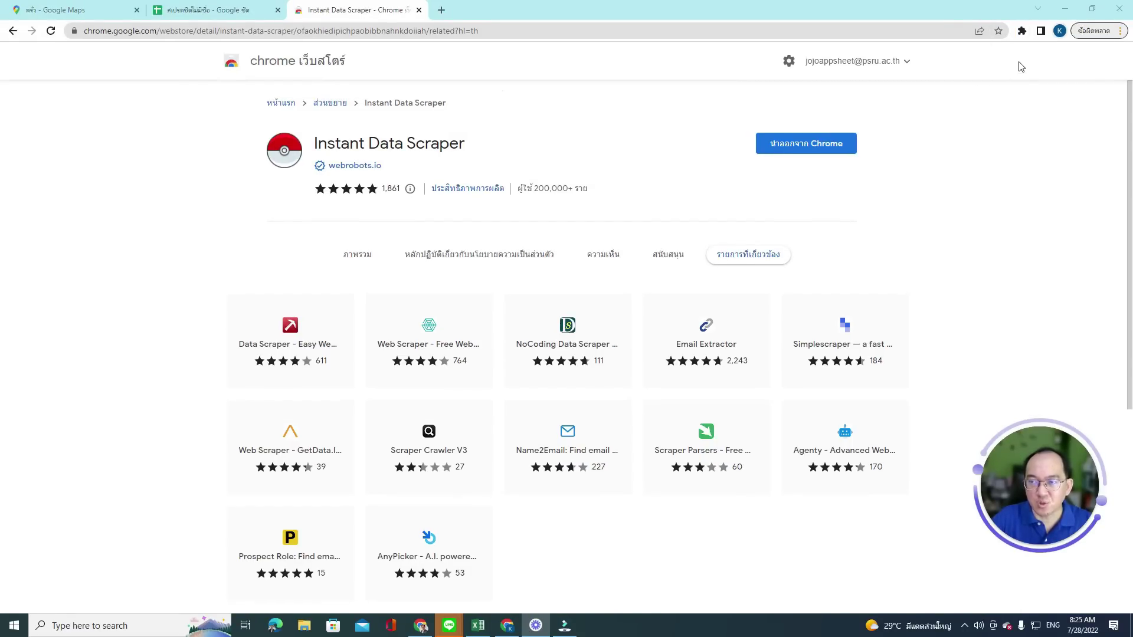
Pin the Instant Data Scraper extension so it stays in the browser toolbar
click(1022, 31)
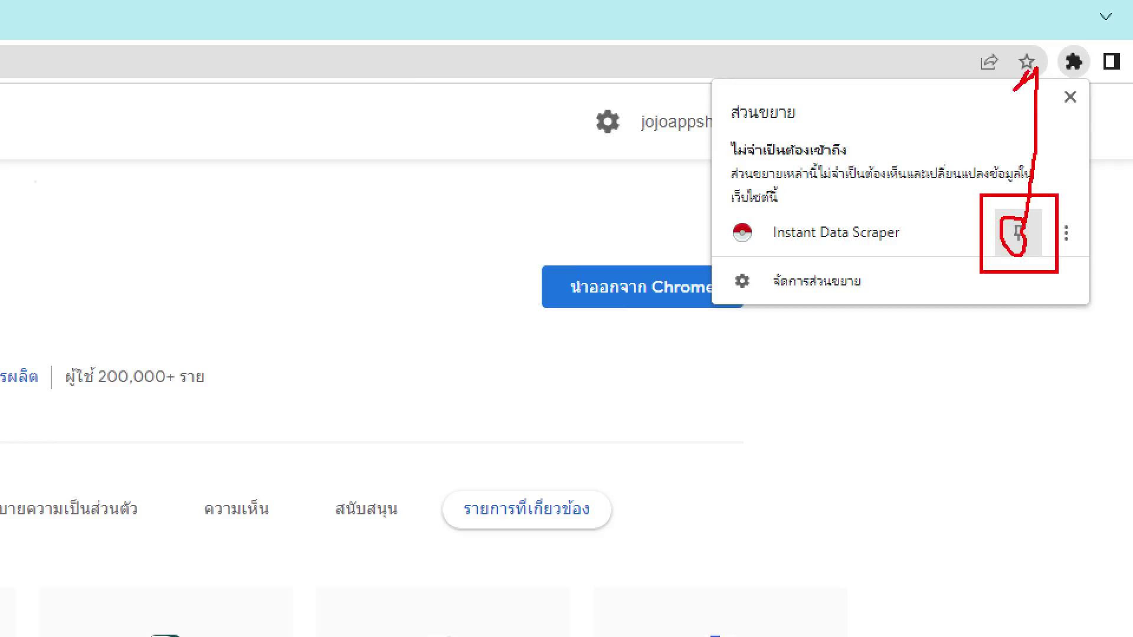
key(Escape)
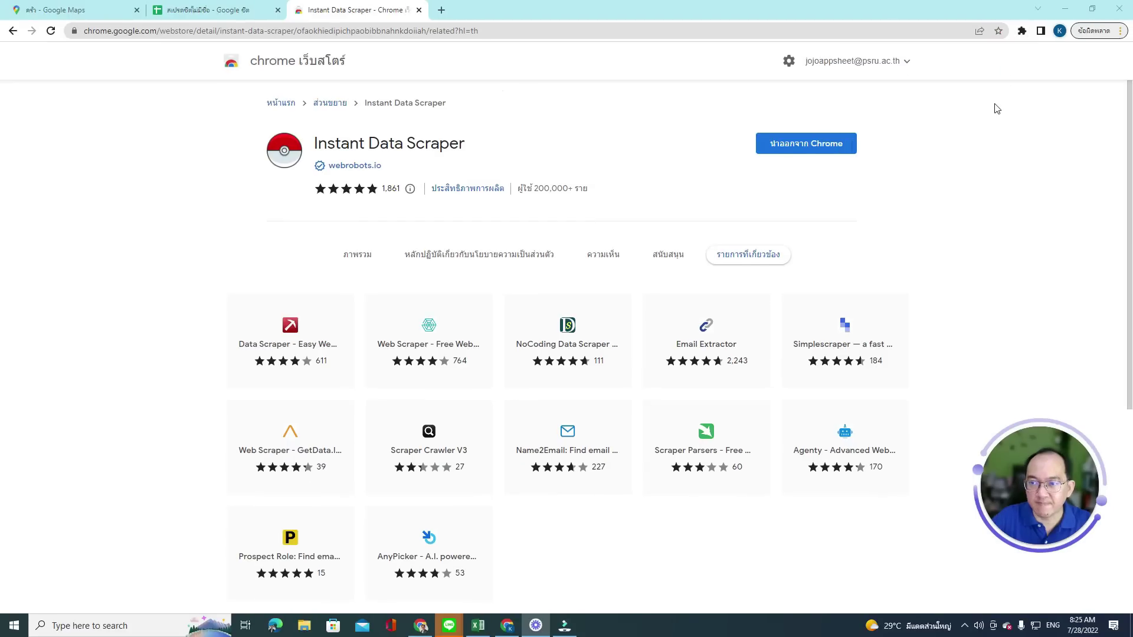
click(1022, 31)
click(995, 117)
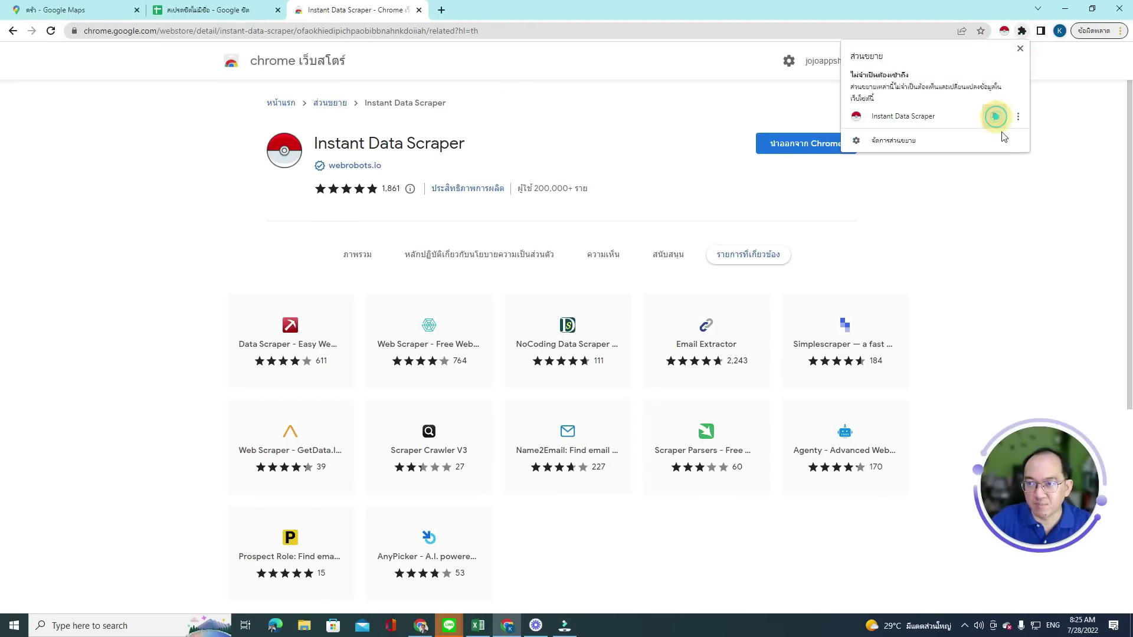
click(1012, 183)
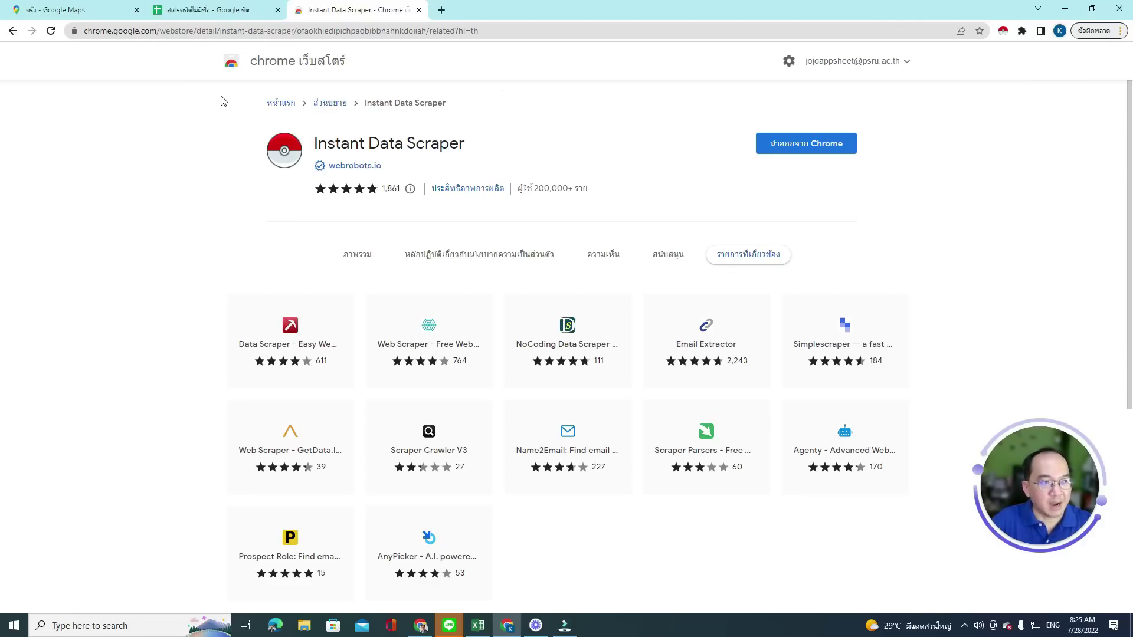
Return to the Google Maps restaurant results and go down through the list to load more listings
click(99, 18)
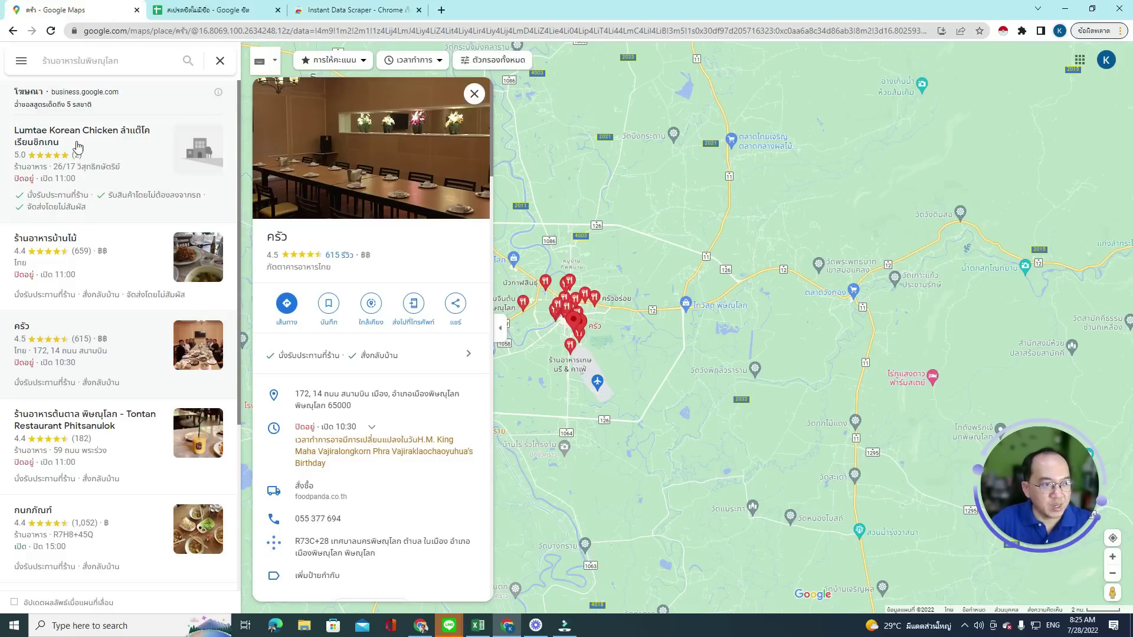
scroll(86, 234, down, 3)
scroll(88, 236, down, 10)
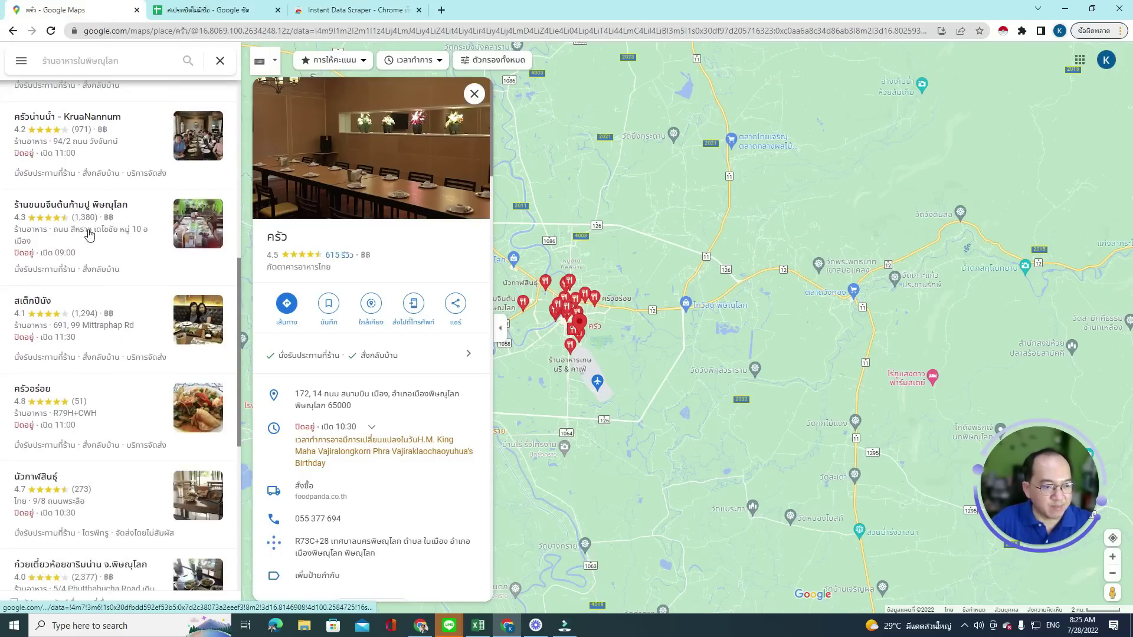
scroll(89, 235, down, 10)
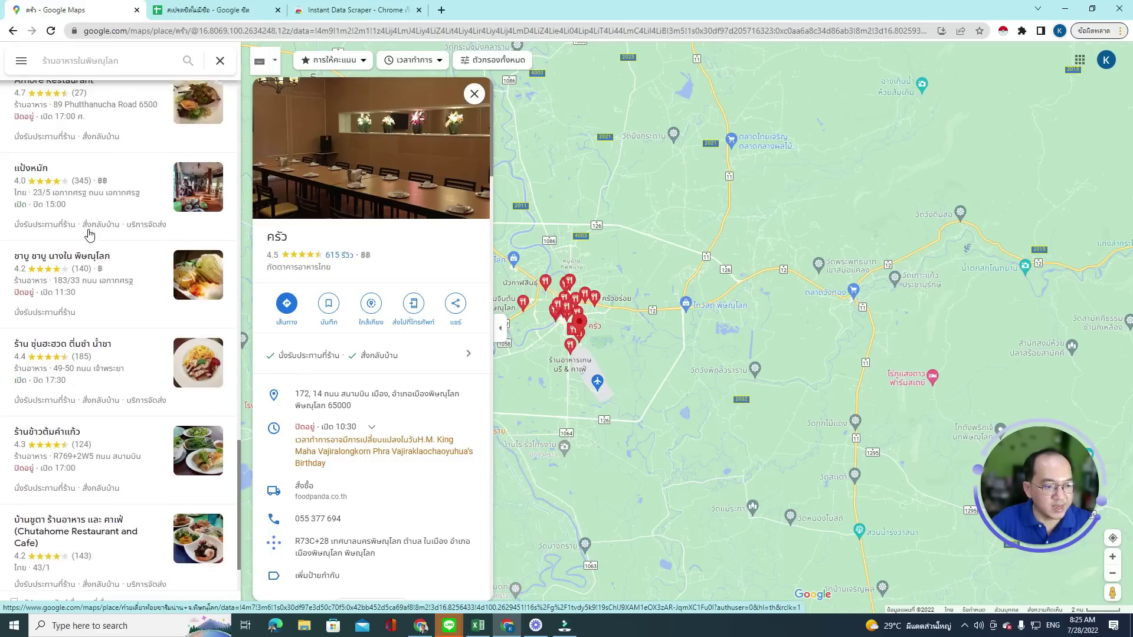
scroll(89, 235, up, 15)
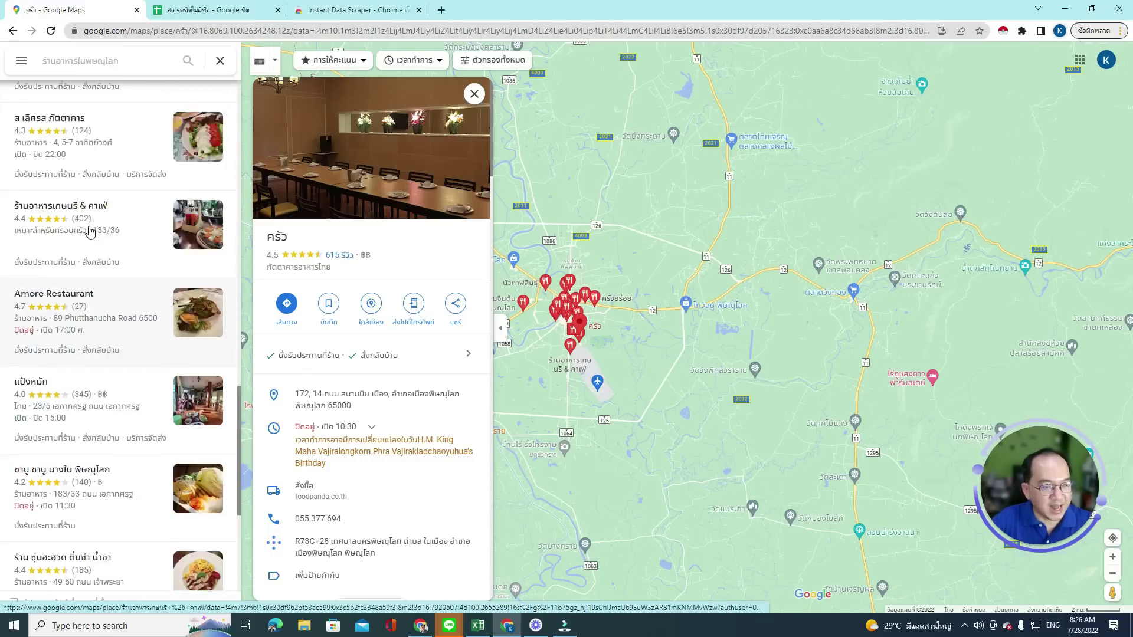
scroll(92, 230, up, 10)
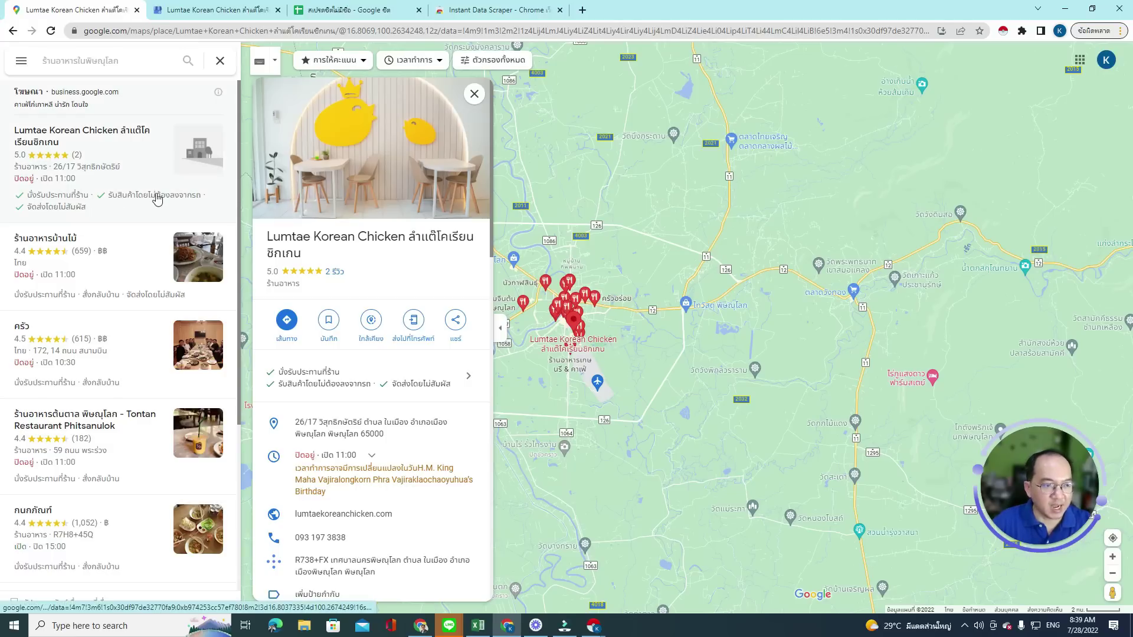
scroll(156, 197, down, 4)
scroll(156, 198, down, 6)
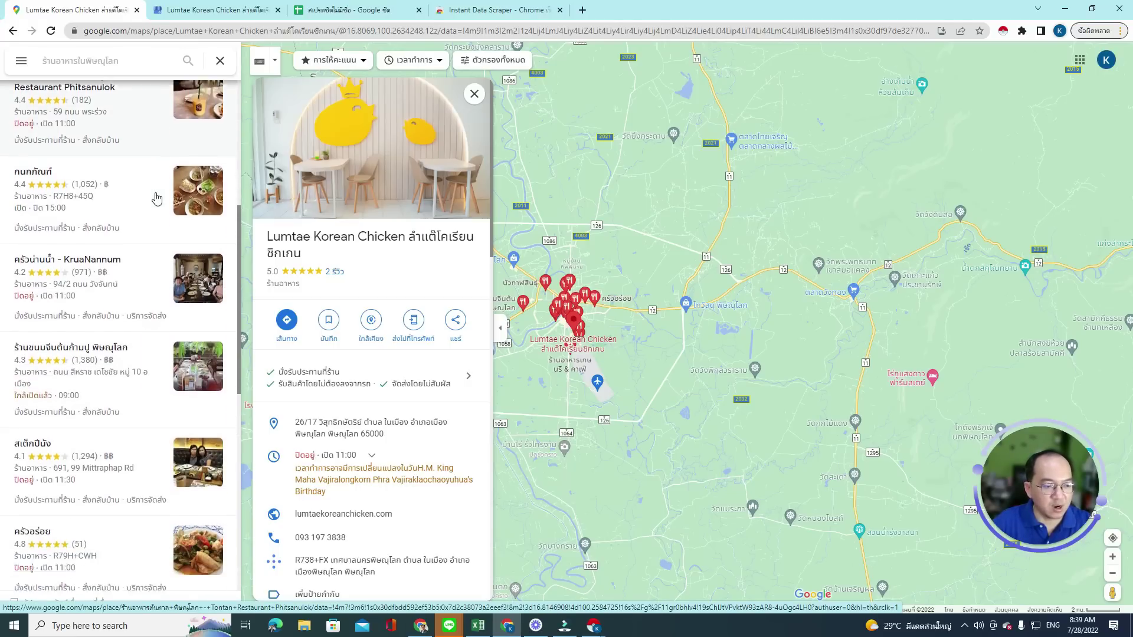
scroll(157, 198, down, 8)
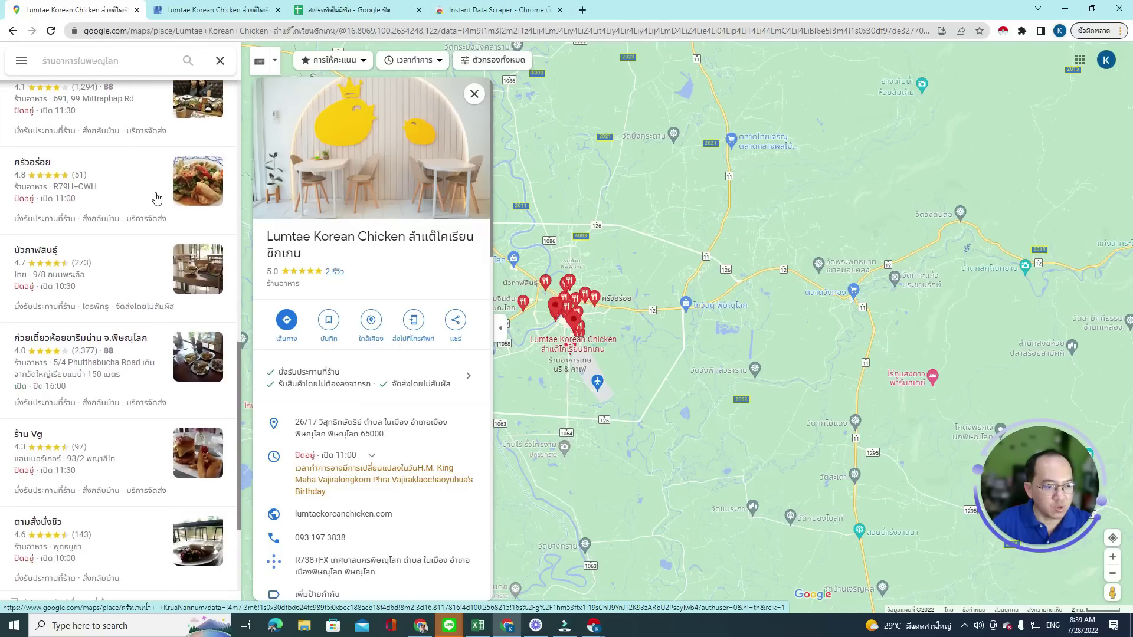
scroll(156, 198, down, 8)
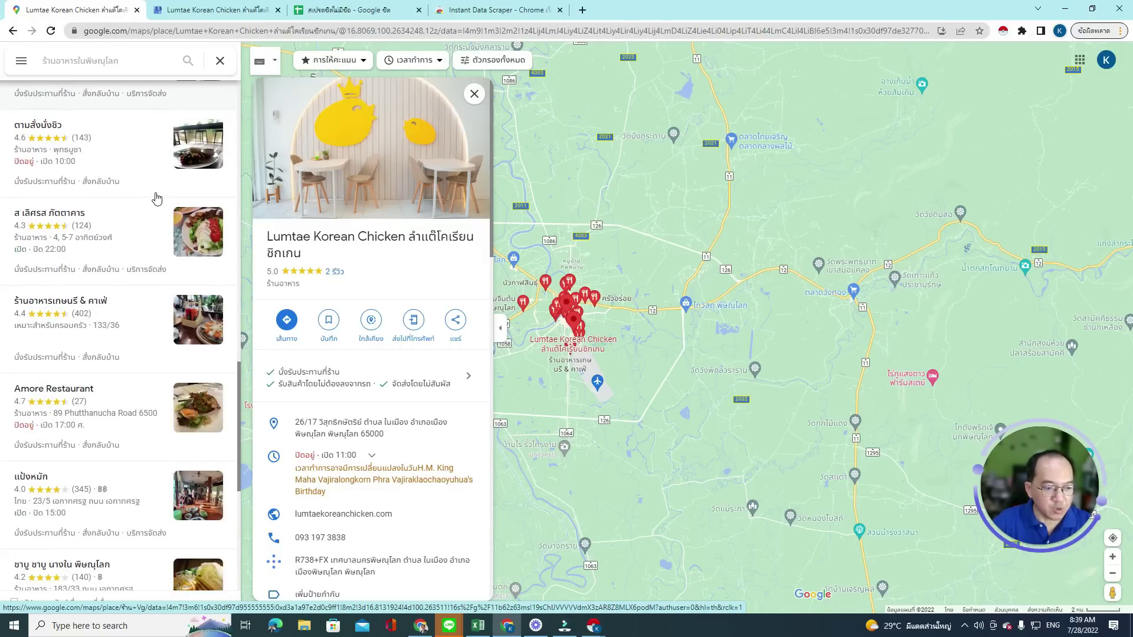
scroll(156, 197, down, 1)
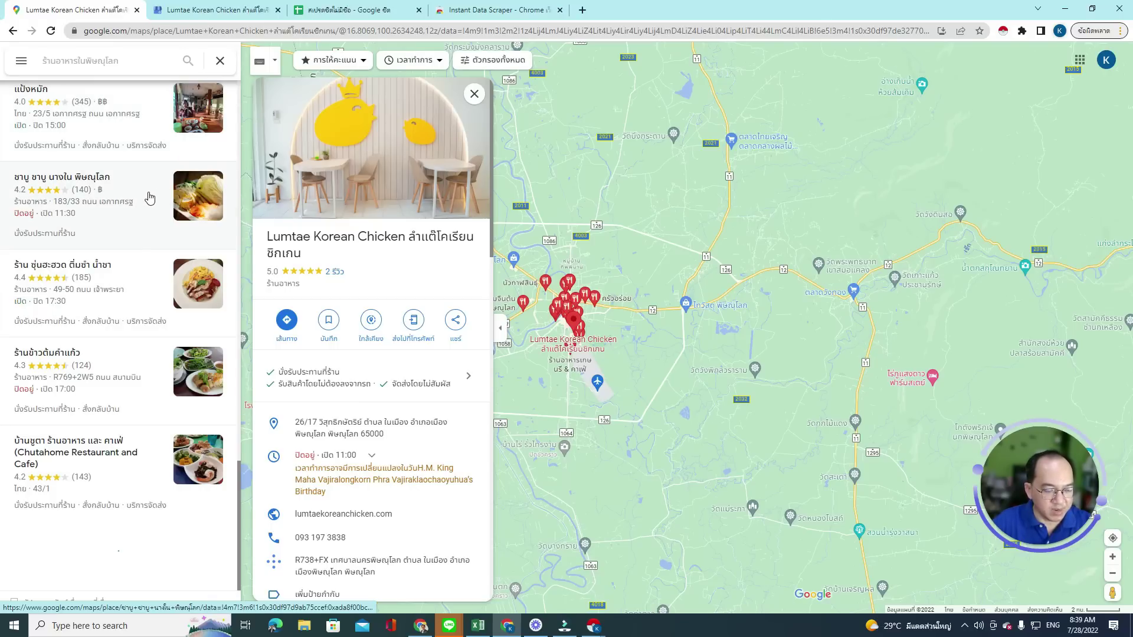
scroll(150, 198, up, 12)
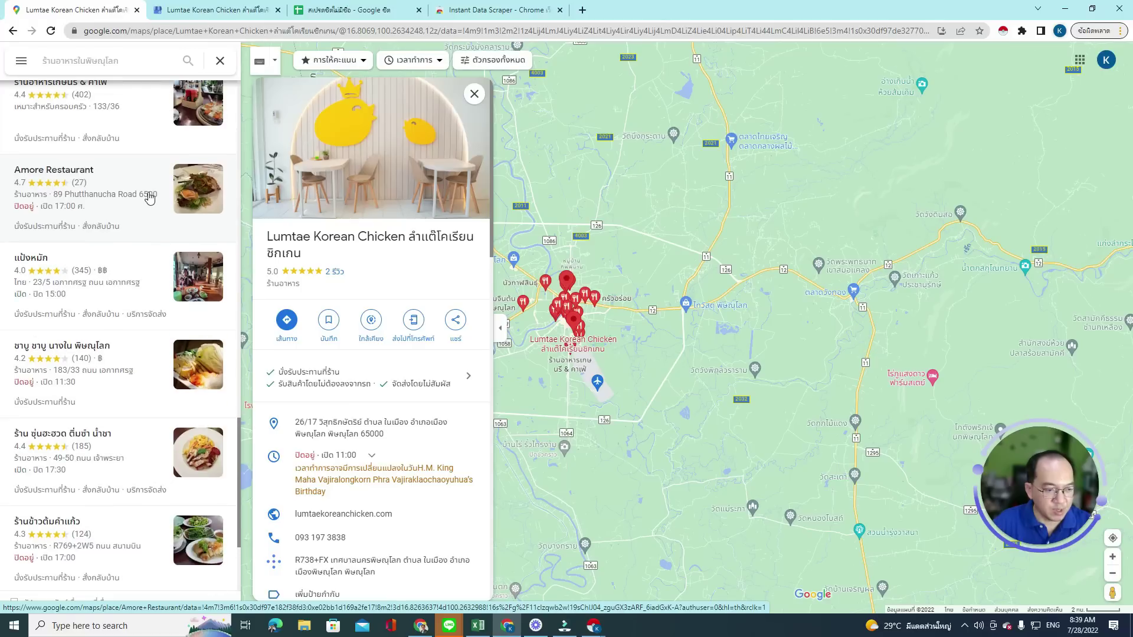
scroll(149, 198, up, 10)
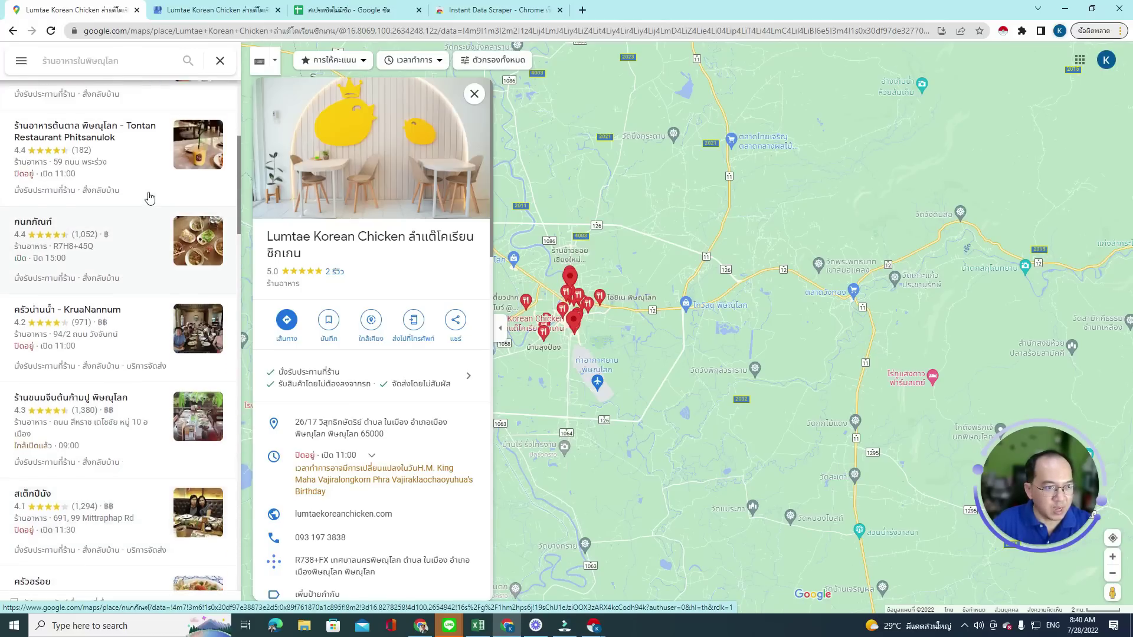
scroll(150, 198, down, 15)
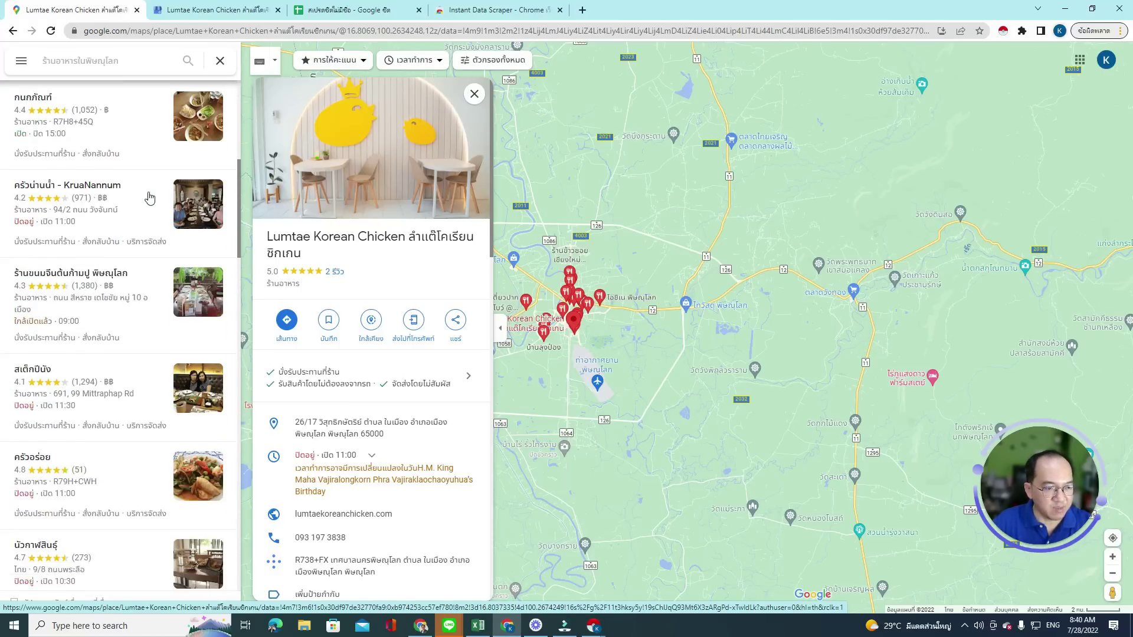
scroll(149, 198, down, 15)
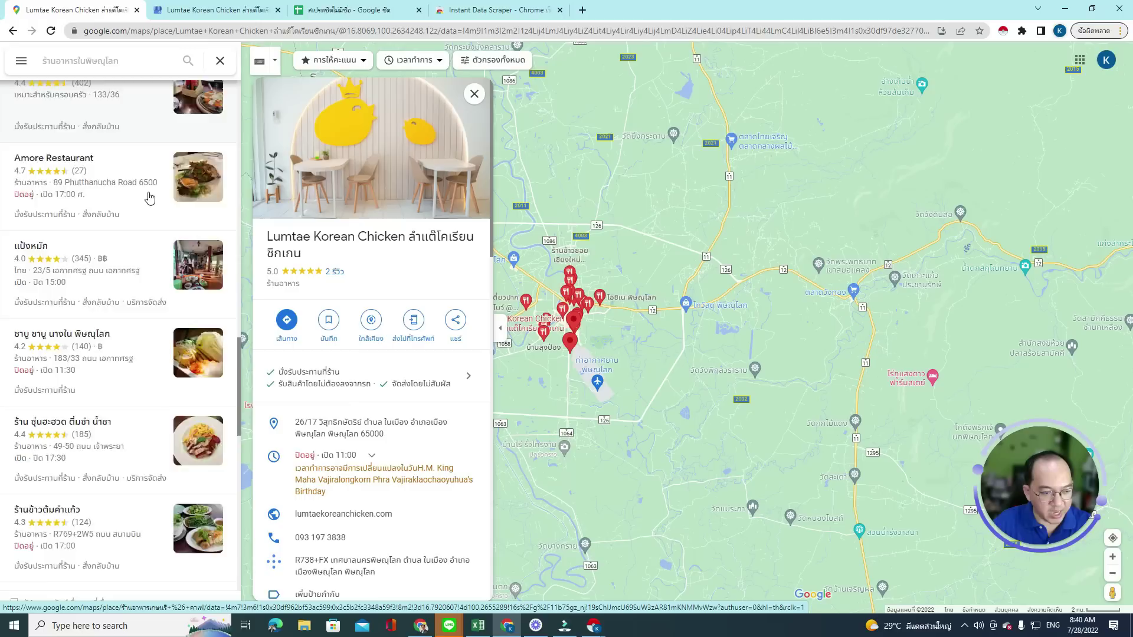
scroll(149, 198, down, 15)
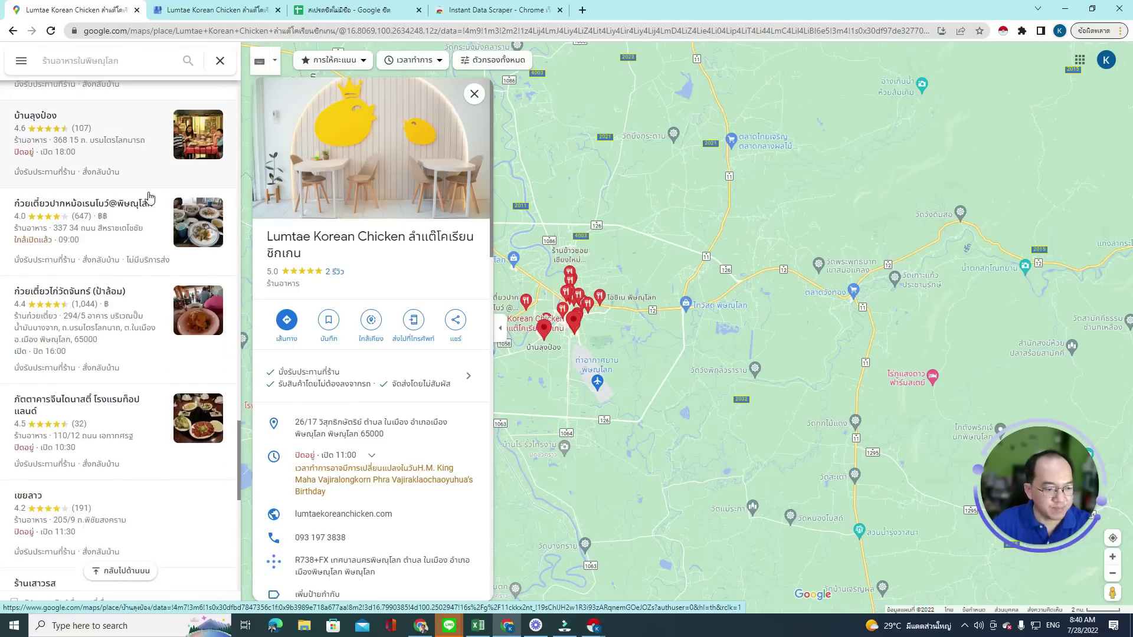
scroll(149, 198, down, 15)
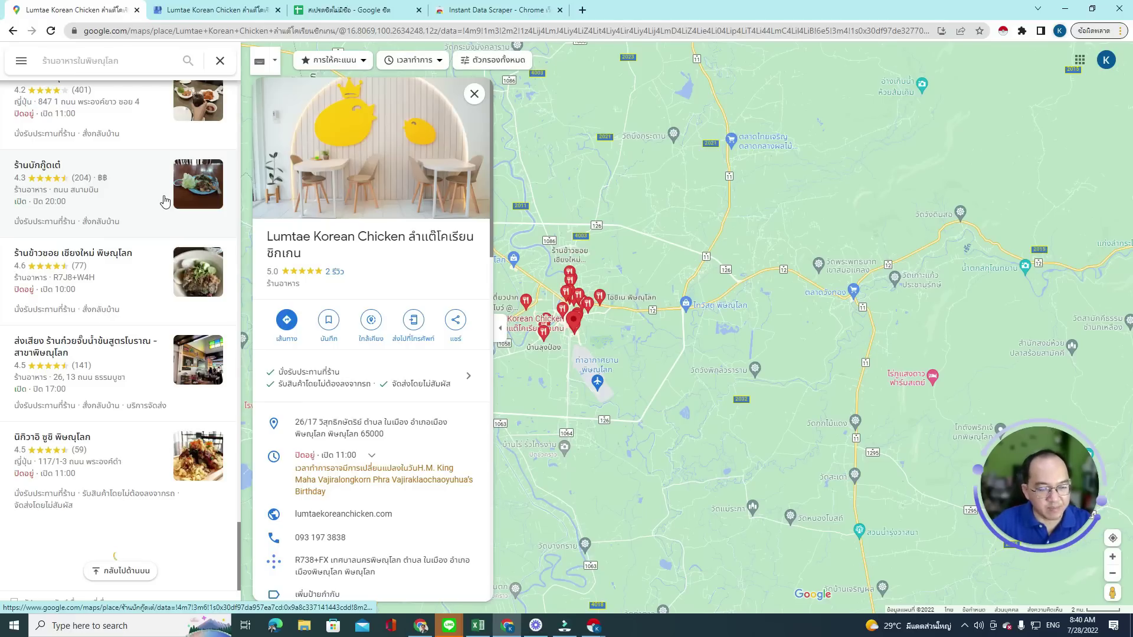
scroll(164, 202, up, 5)
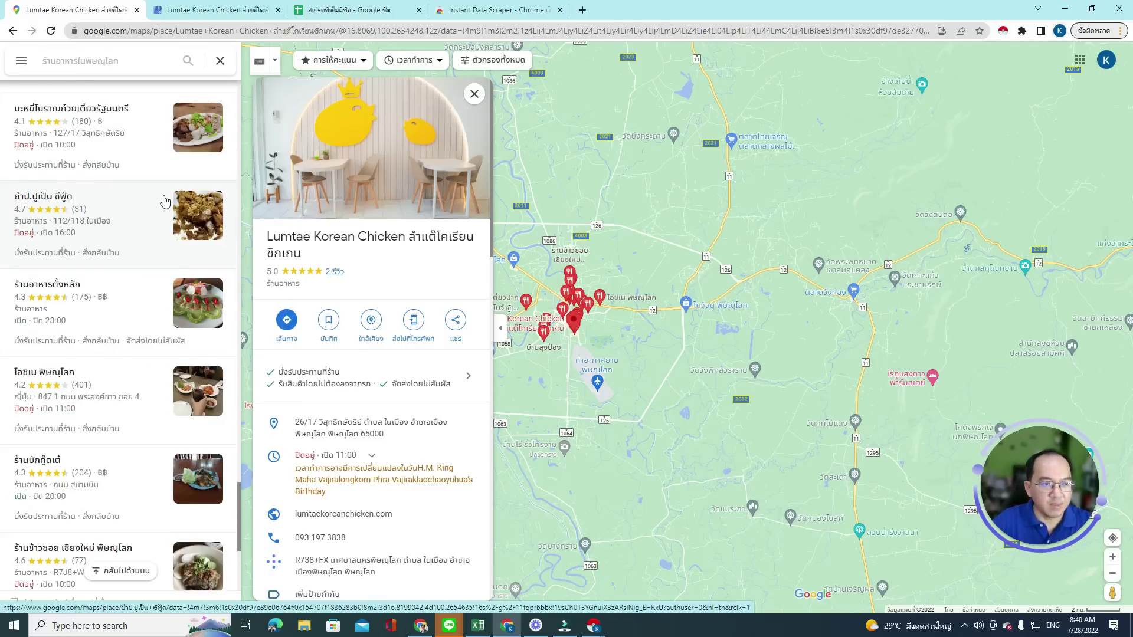
scroll(165, 202, up, 10)
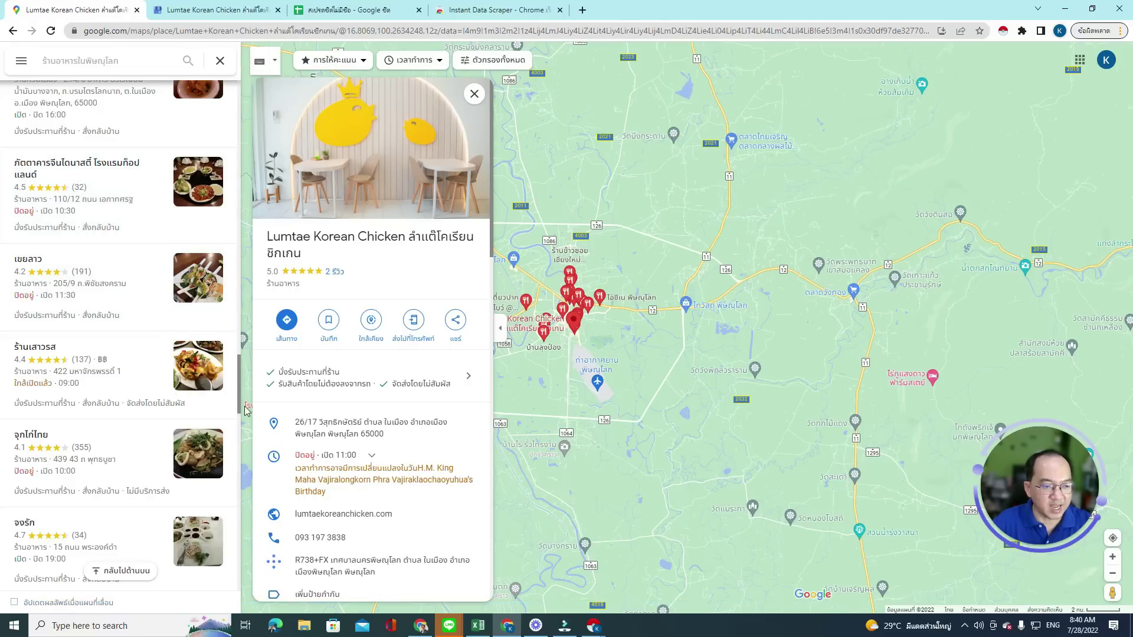
scroll(173, 356, down, 2)
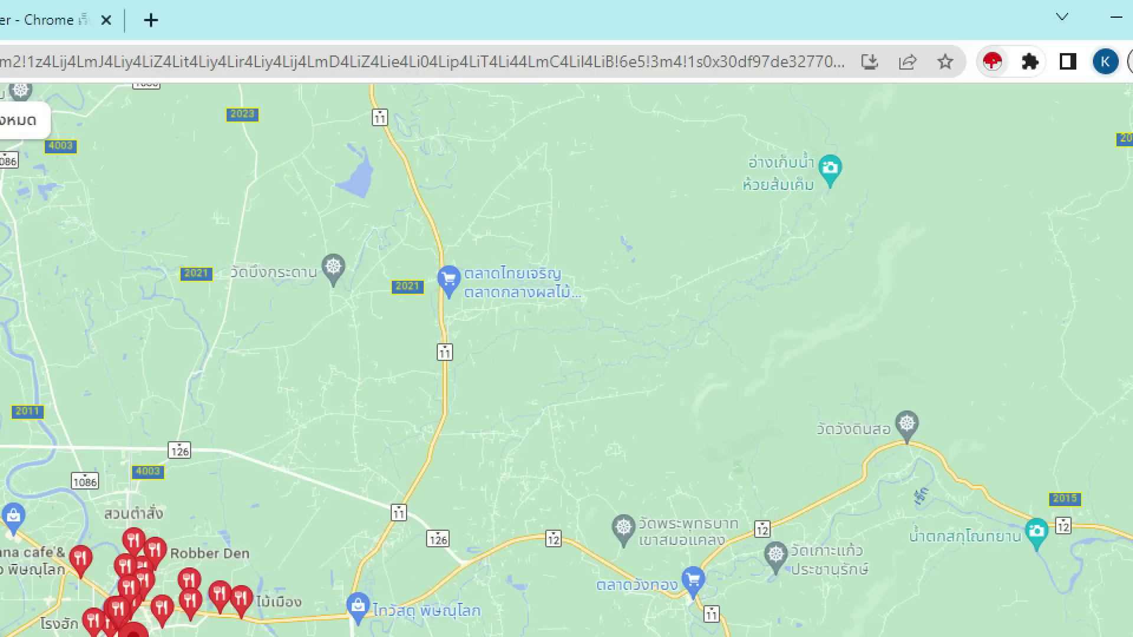
Launch Instant Data Scraper on the Google Maps restaurant results and move its window over the map, clear of the listings
click(1003, 31)
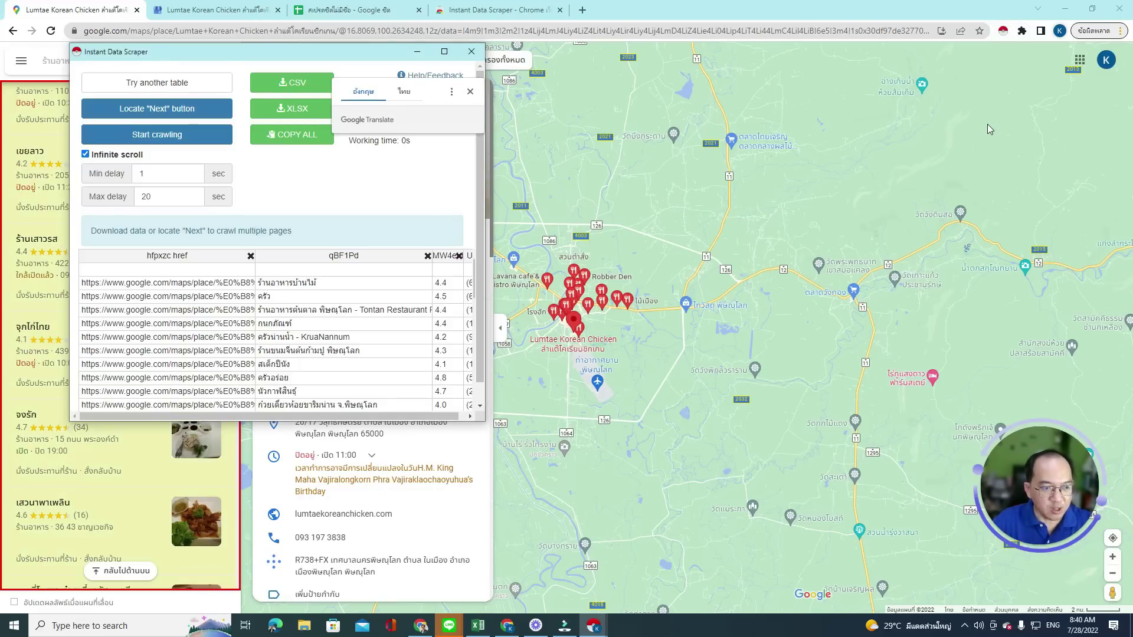
drag(332, 55, 783, 80)
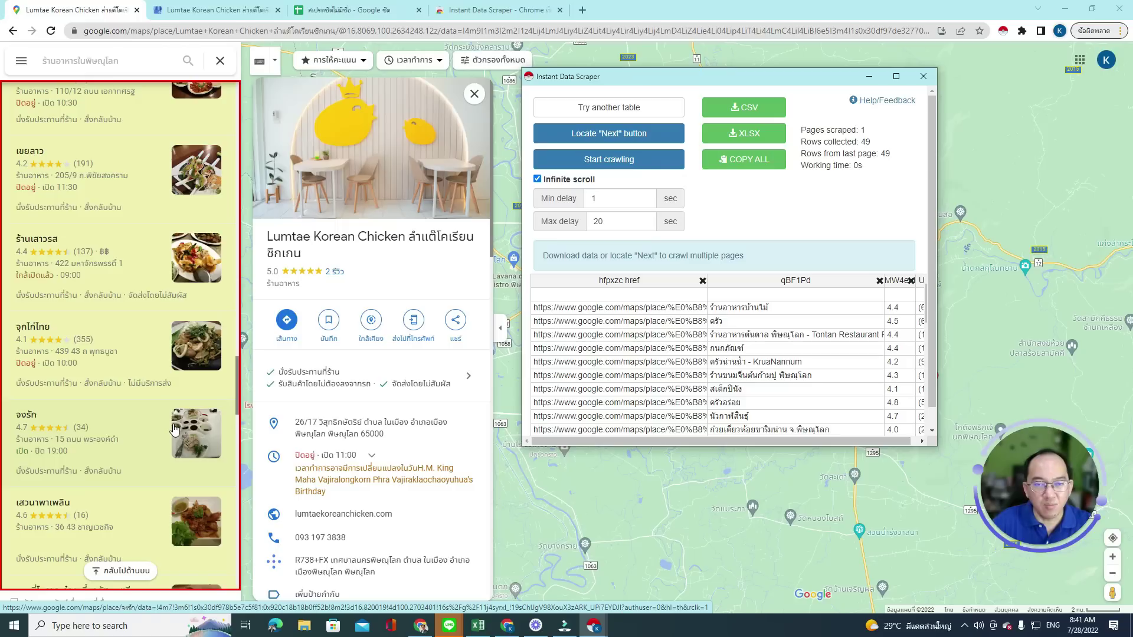
Cycle through the other tables detected on the page until the restaurant list is selected again
click(629, 114)
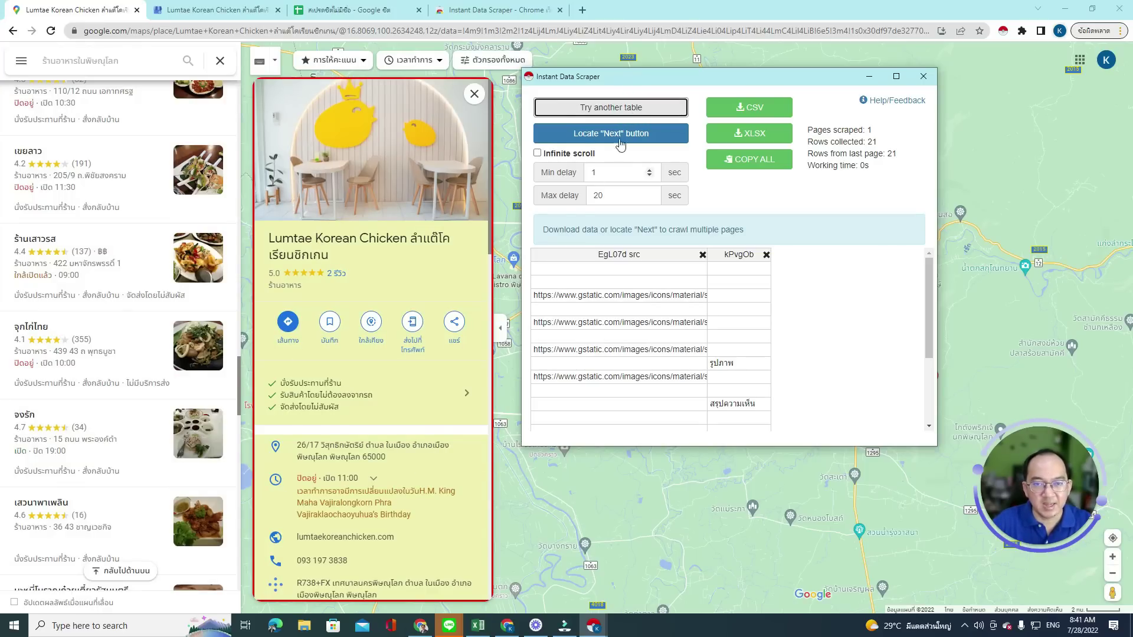
click(618, 108)
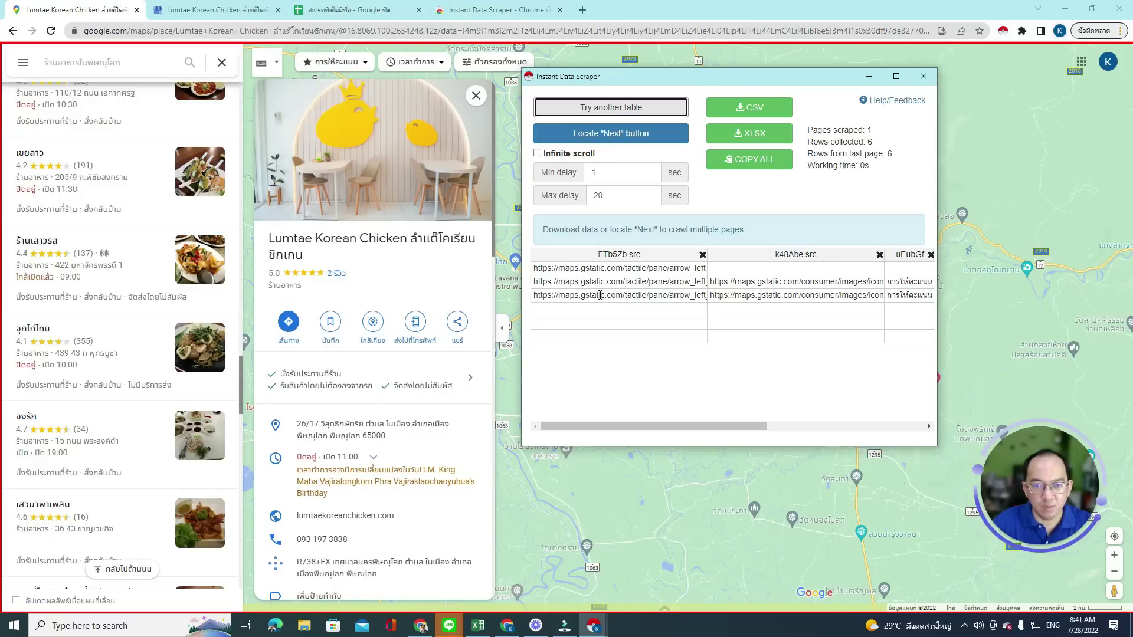
click(653, 110)
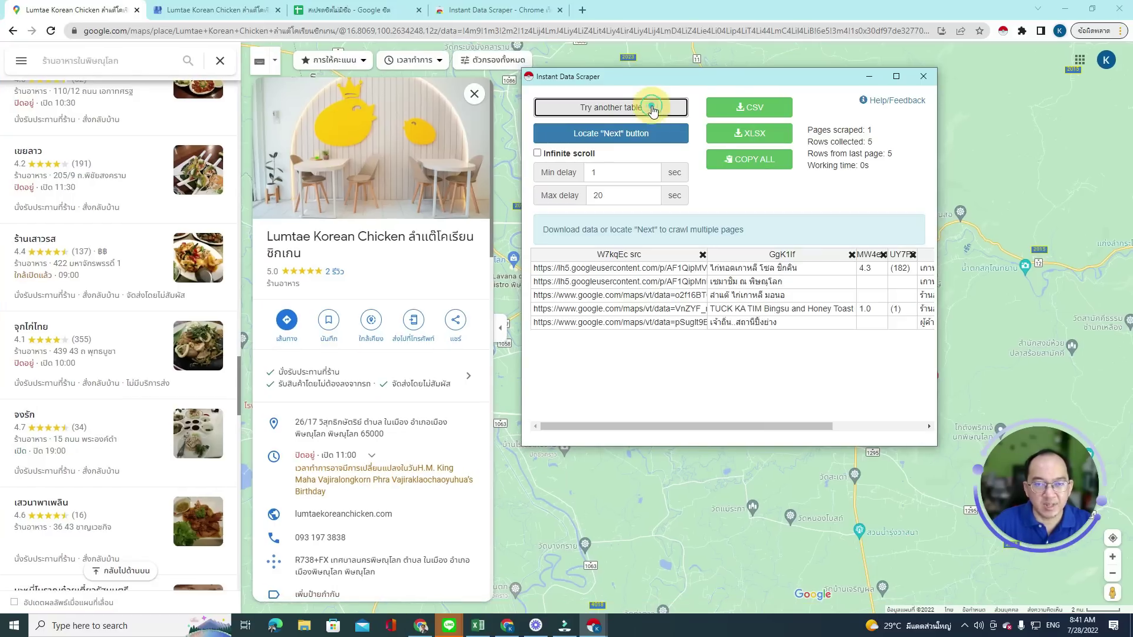
click(653, 110)
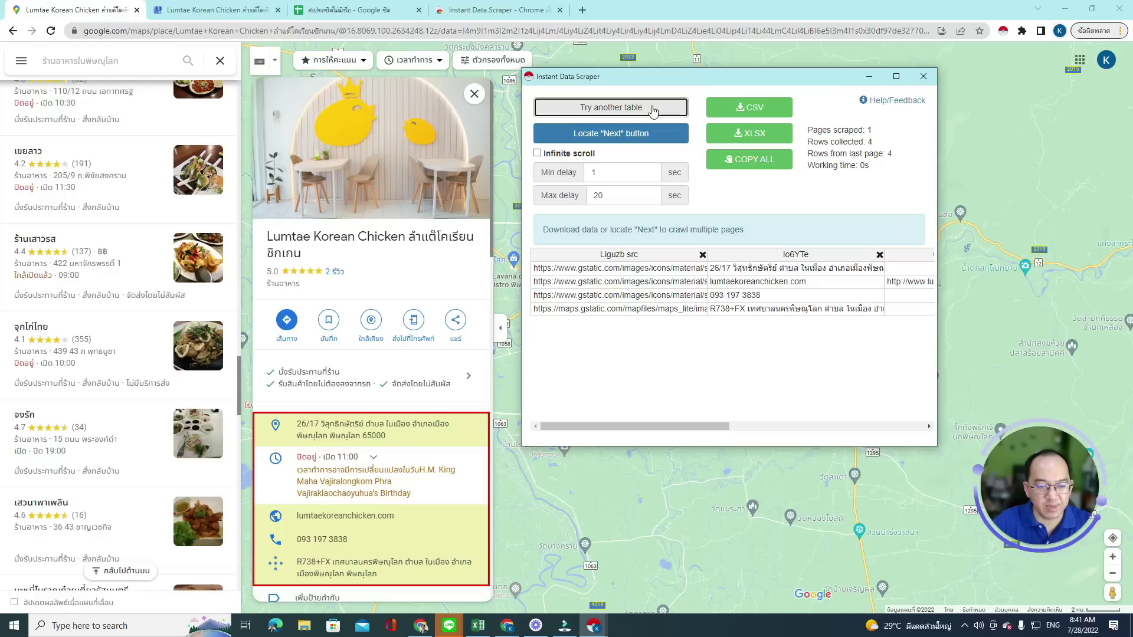
click(653, 110)
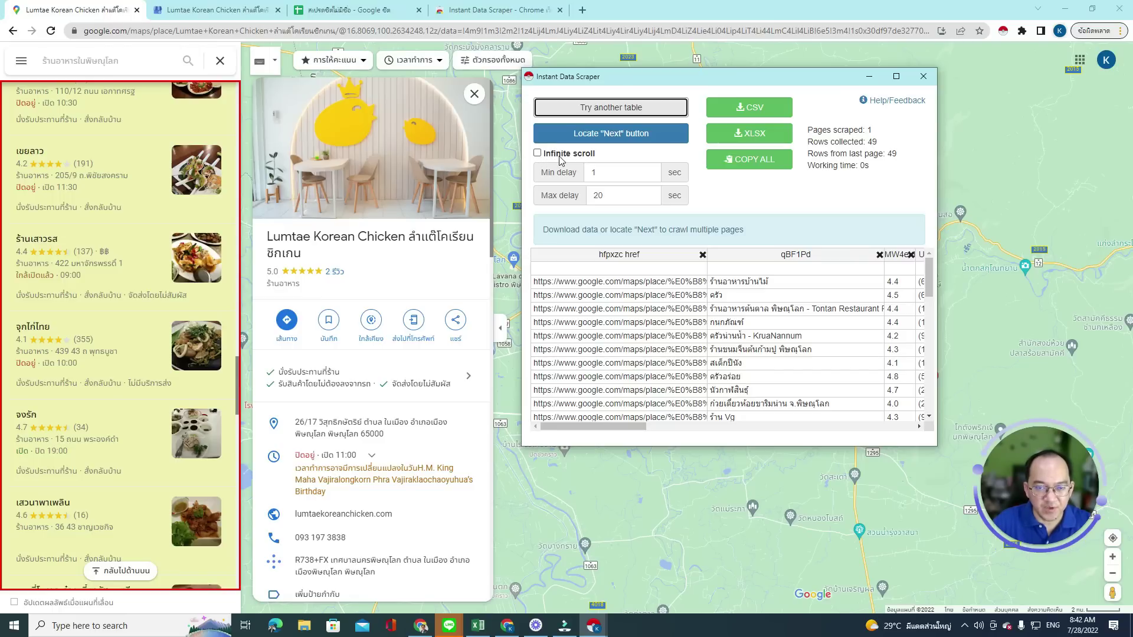
Enable infinite scroll for the restaurant list table and start crawling it
click(538, 155)
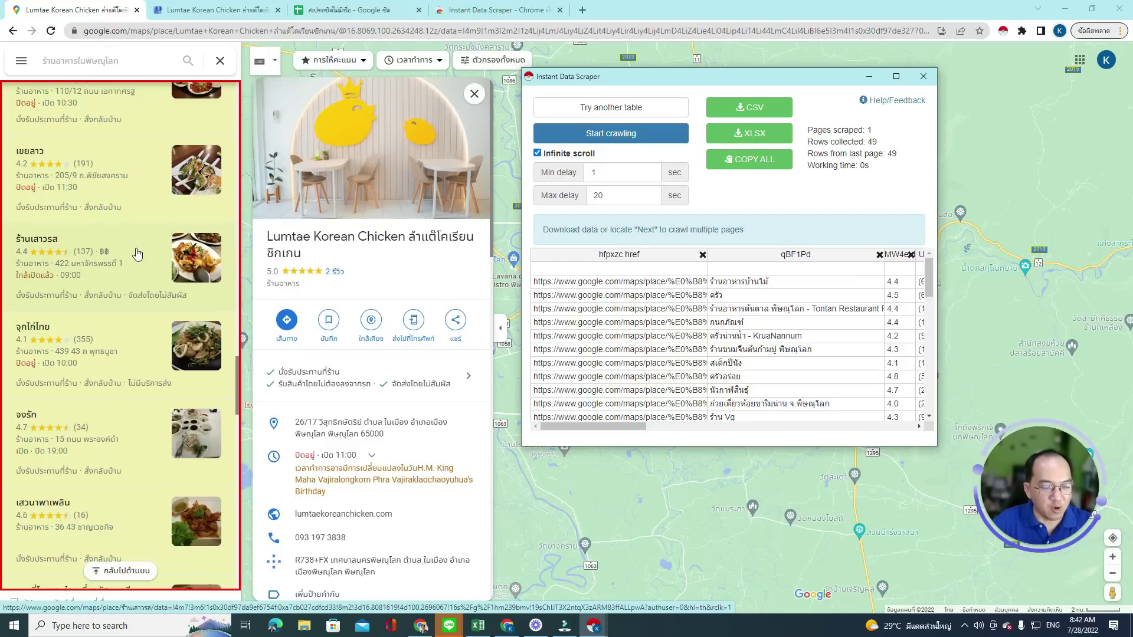
scroll(137, 254, down, 5)
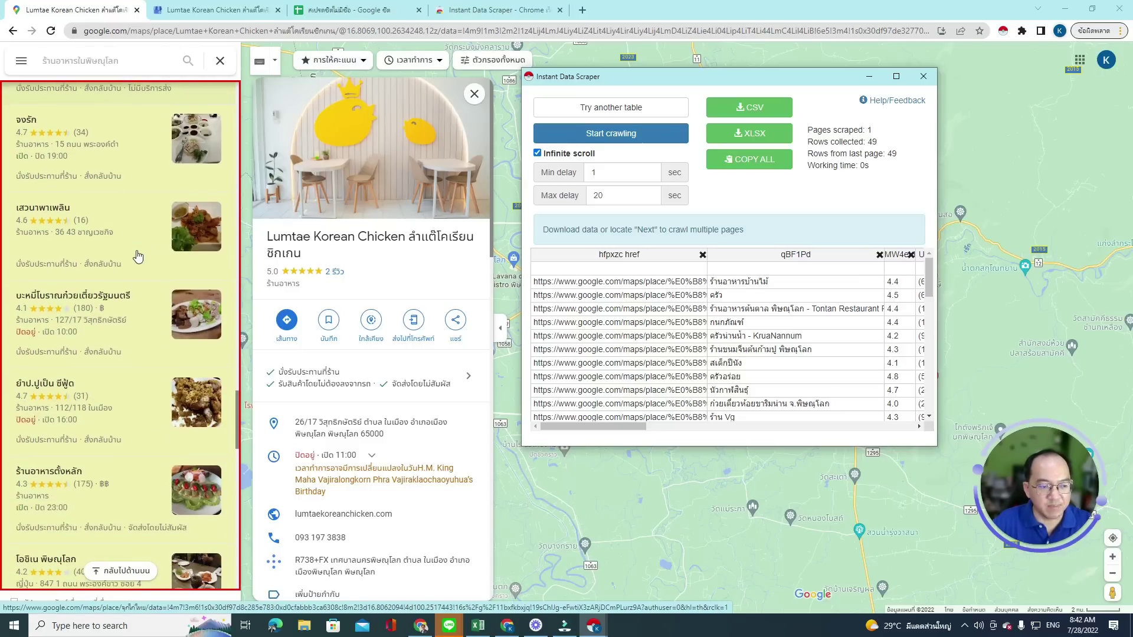
scroll(137, 255, up, 4)
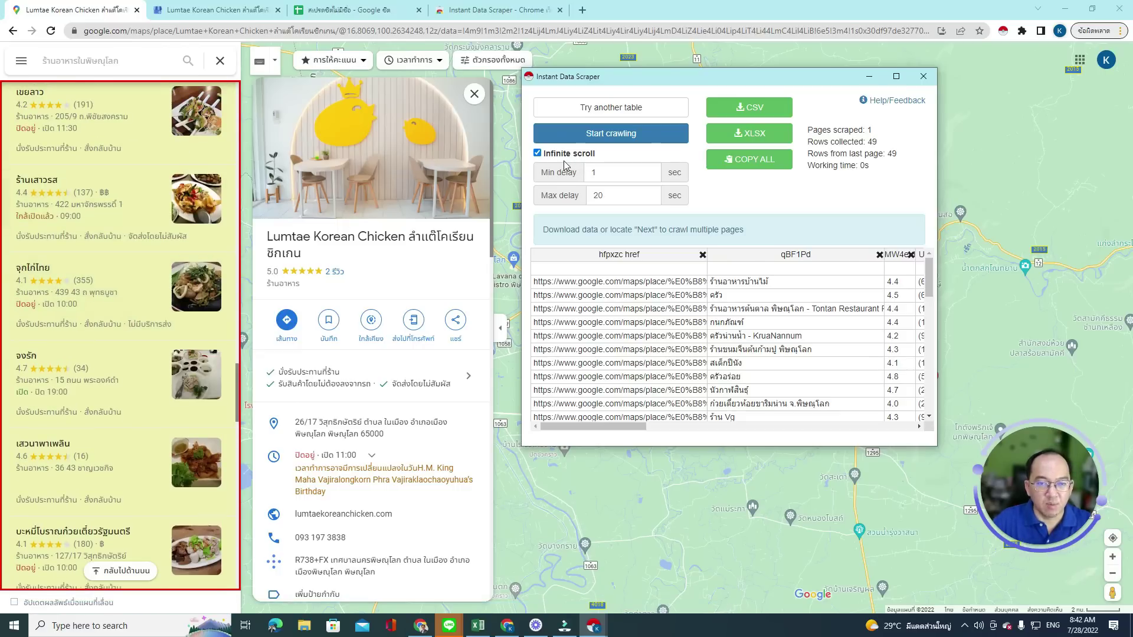
click(592, 138)
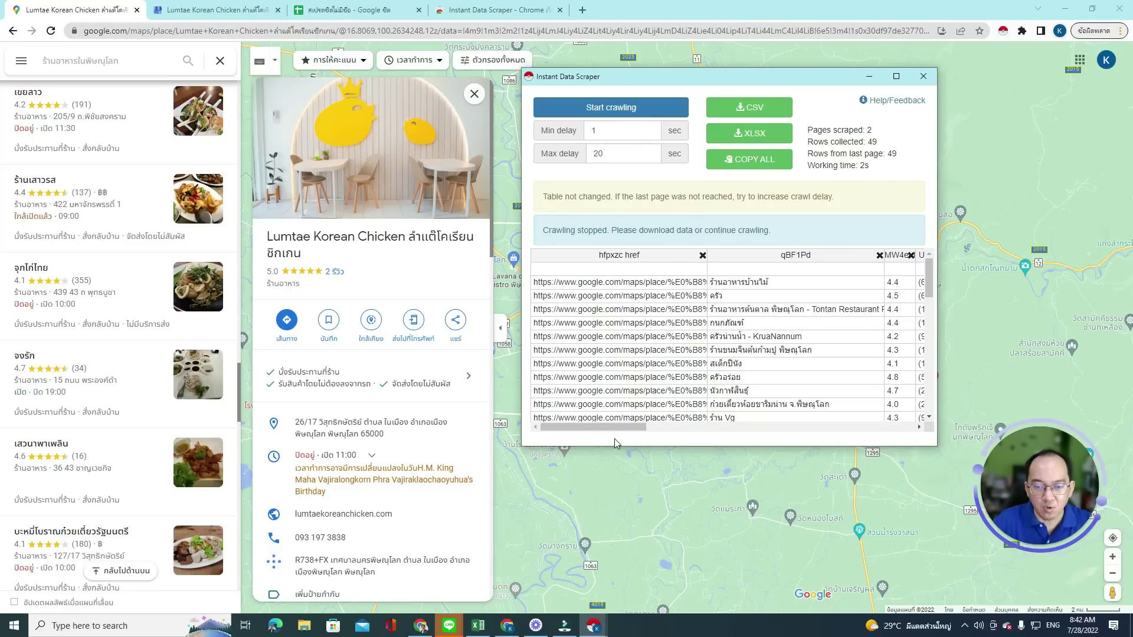
Rename the header of the scraped column holding the Google Maps links to "Location"
mouse_move(608, 425)
mouse_down()
mouse_move(753, 432)
mouse_move(597, 434)
mouse_up()
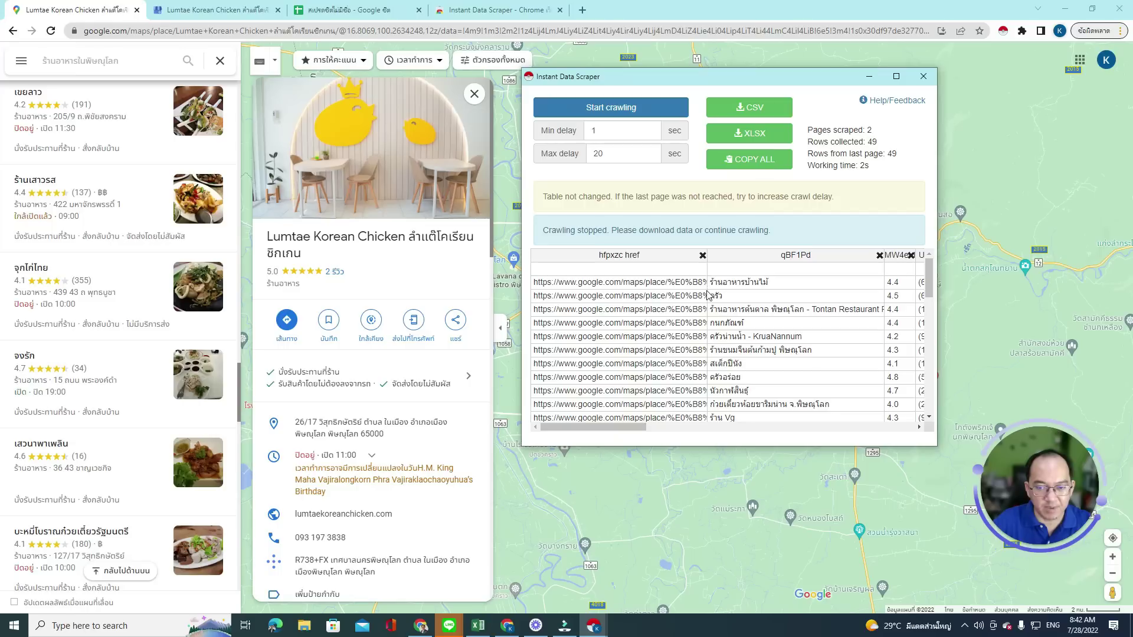
scroll(645, 297, down, 1)
scroll(643, 304, up, 1)
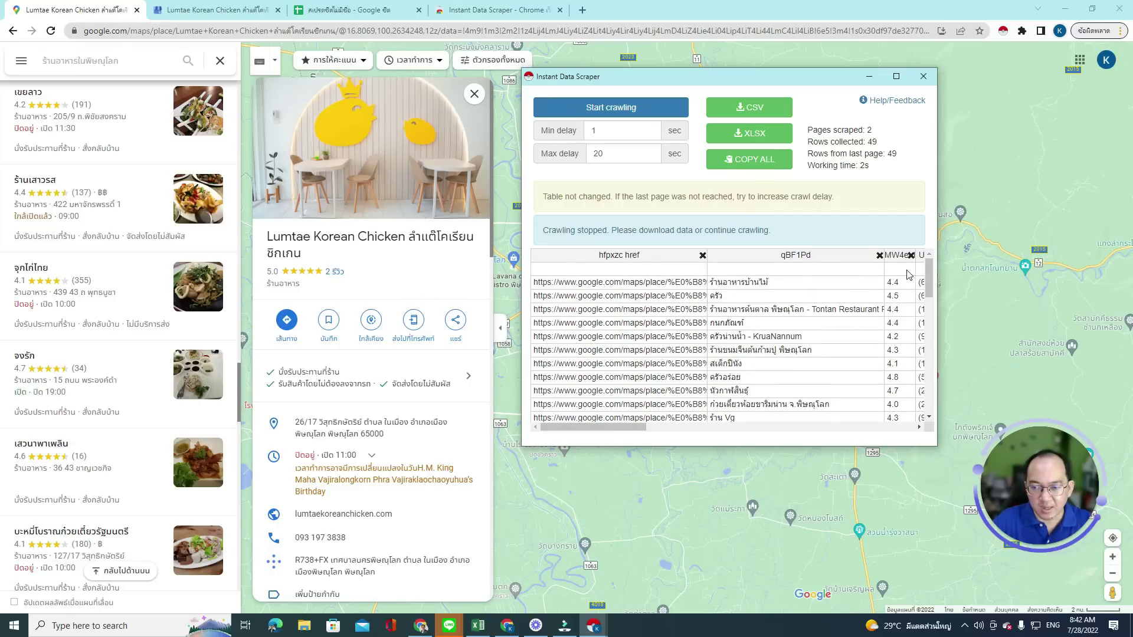
drag(635, 427, 572, 427)
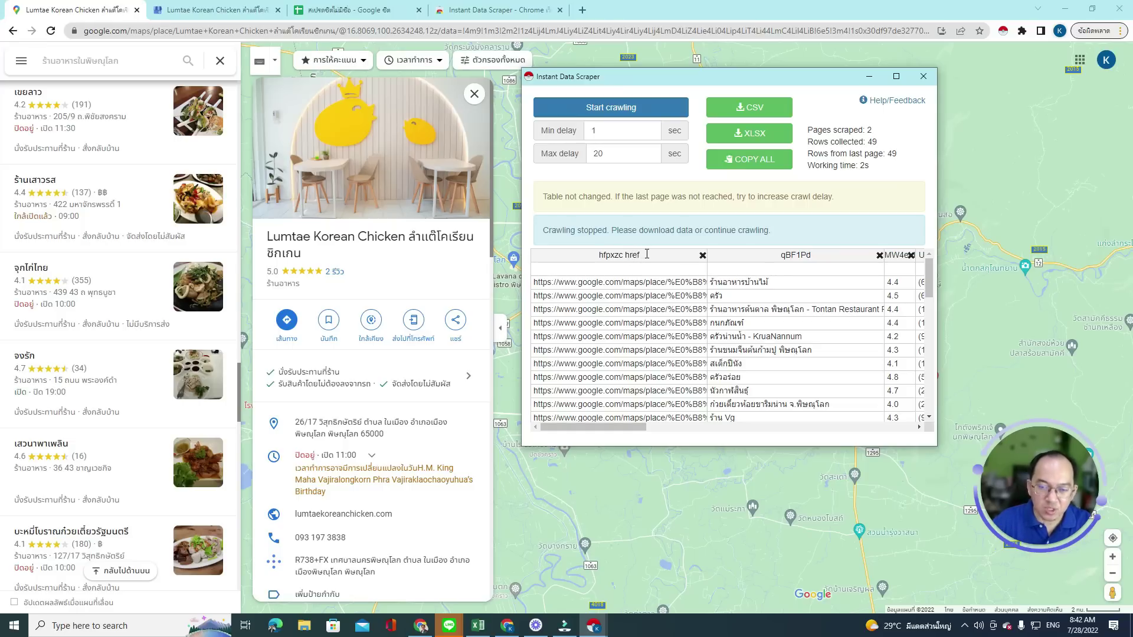
double_click(618, 255)
drag(618, 255, 668, 255)
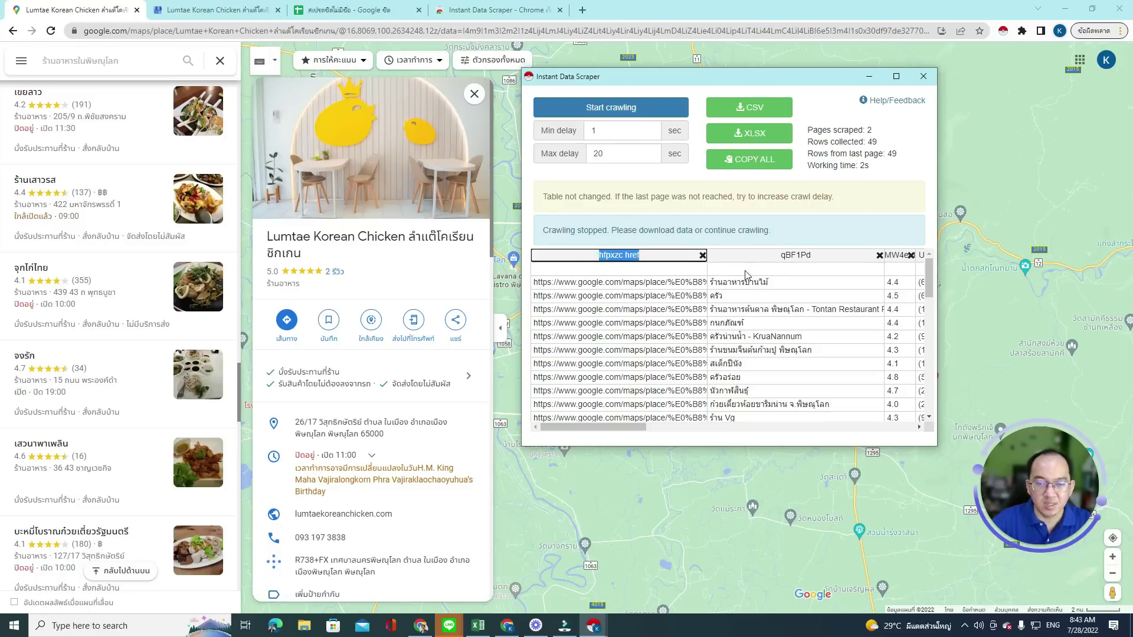
text(L)
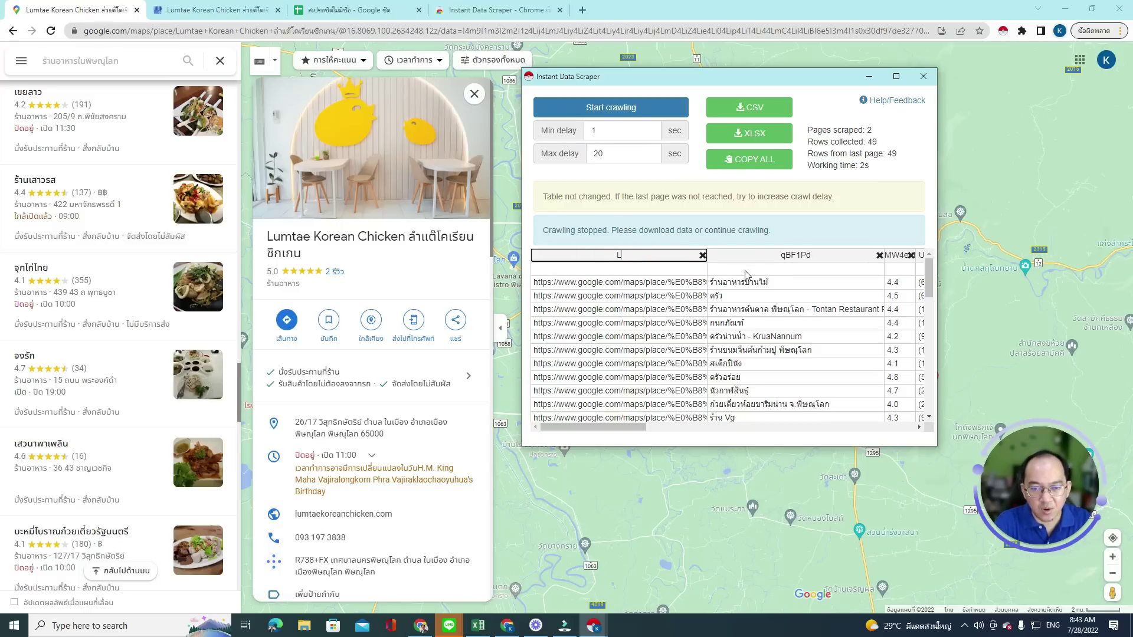
text(ocatio)
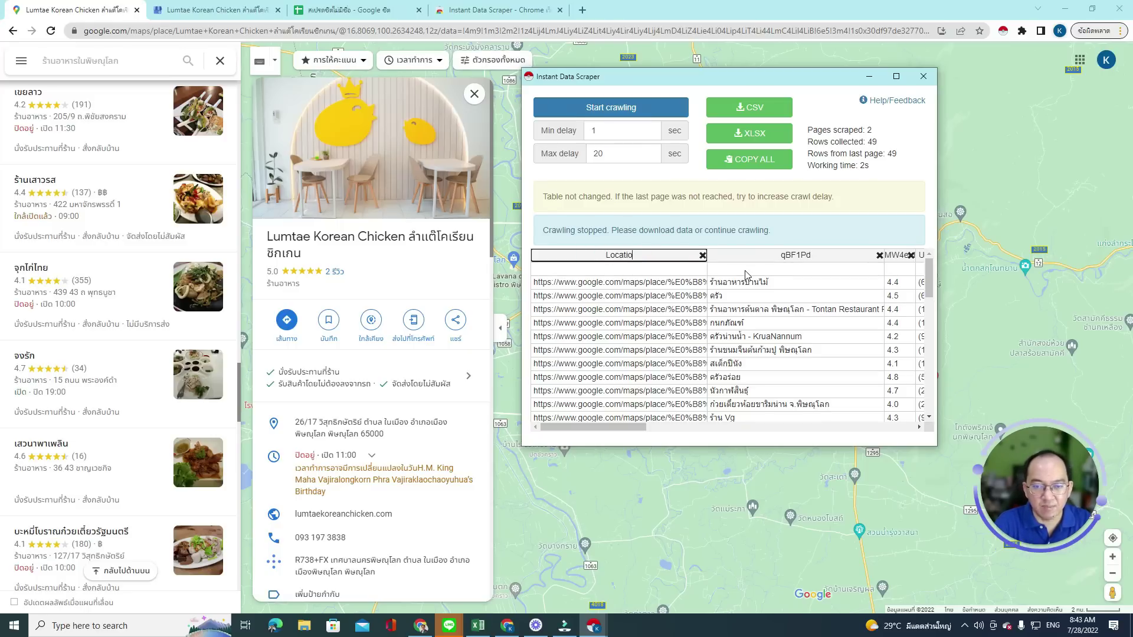
text(n)
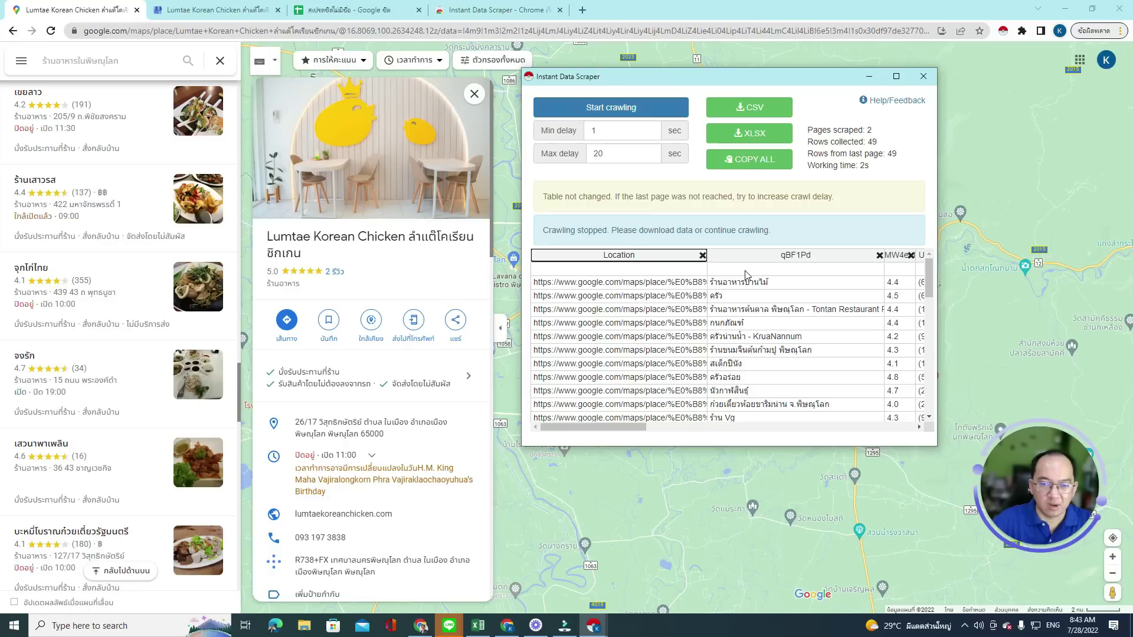
click(749, 270)
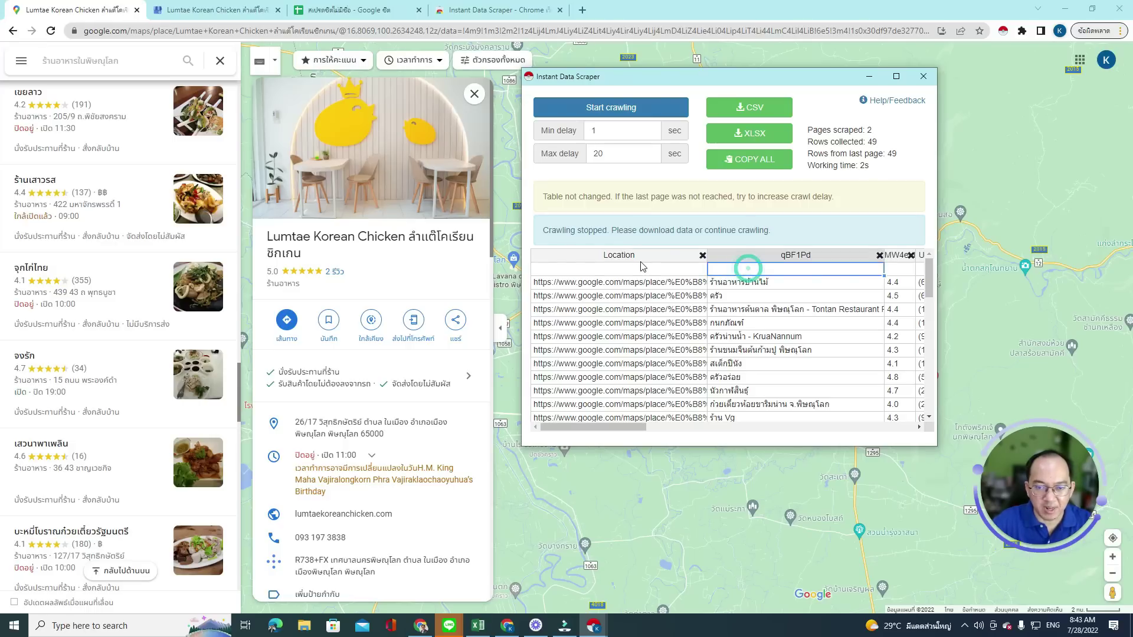
Rename the header of the restaurant name column to "ชื่อร้าน"
click(786, 255)
double_click(787, 255)
key(alt+shift)
text(ช)
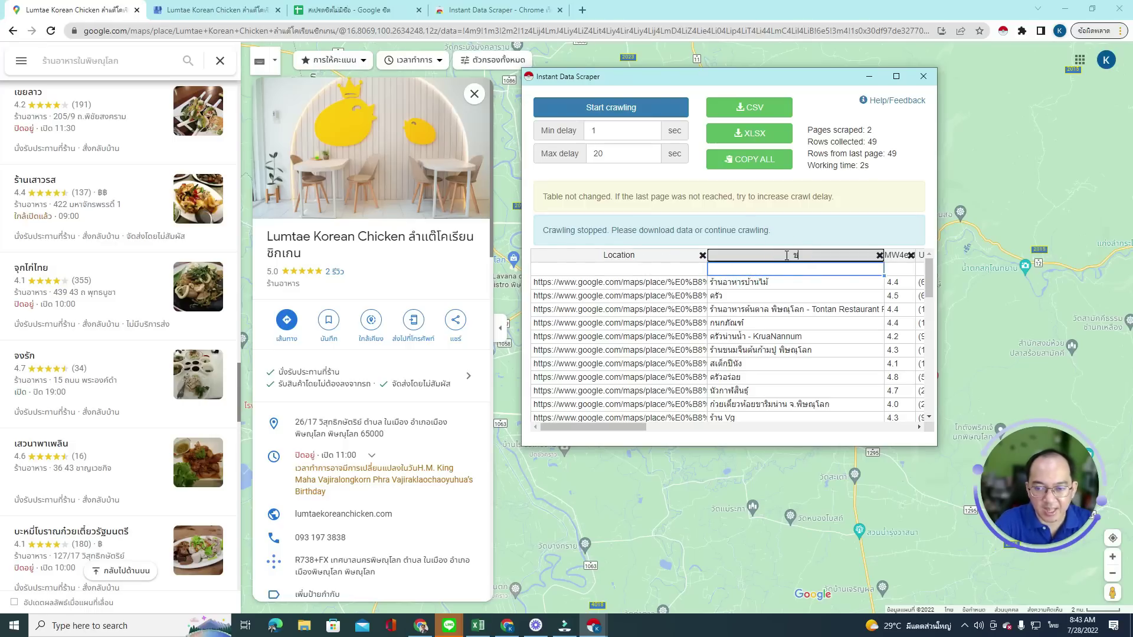
text(ื่อ)
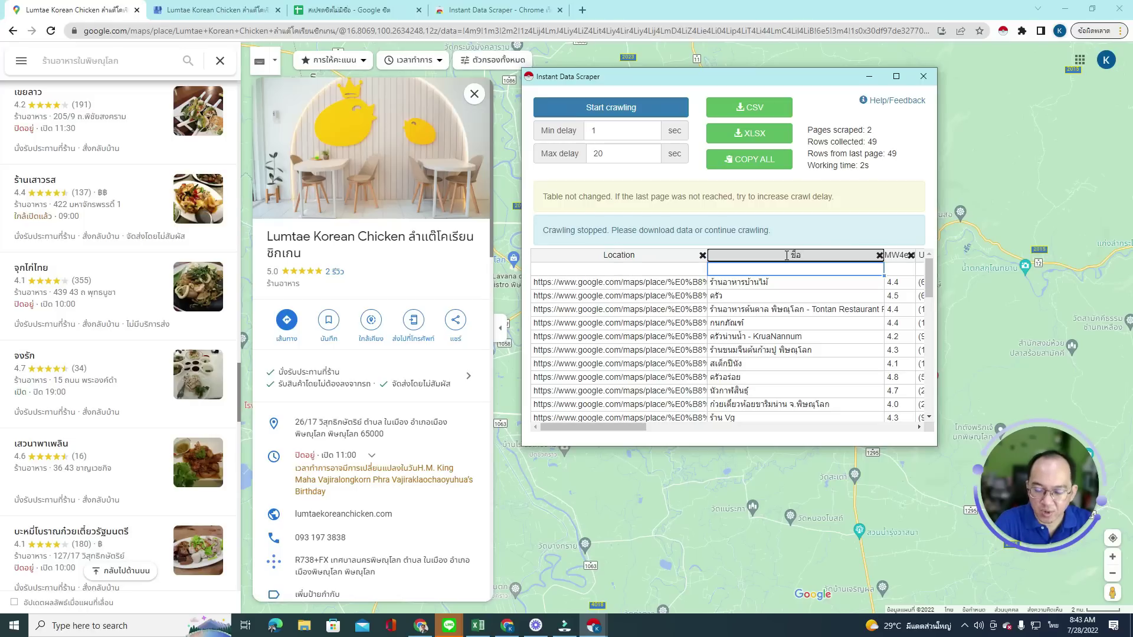
text(ร้าน)
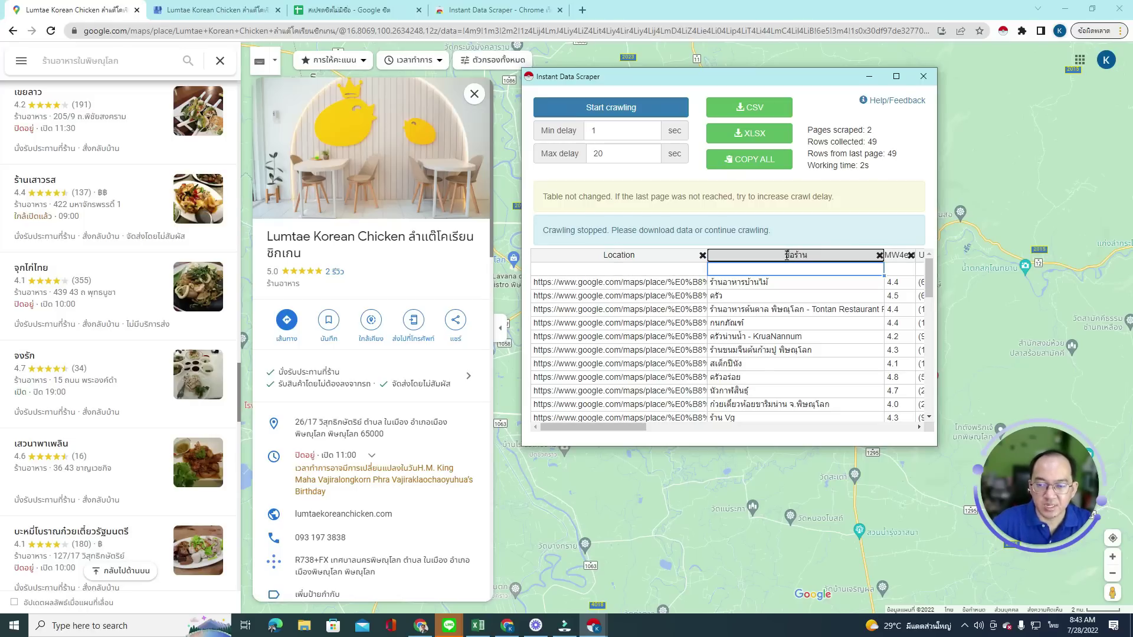
Rename the header of the star score column to "Rating"
drag(618, 427, 676, 427)
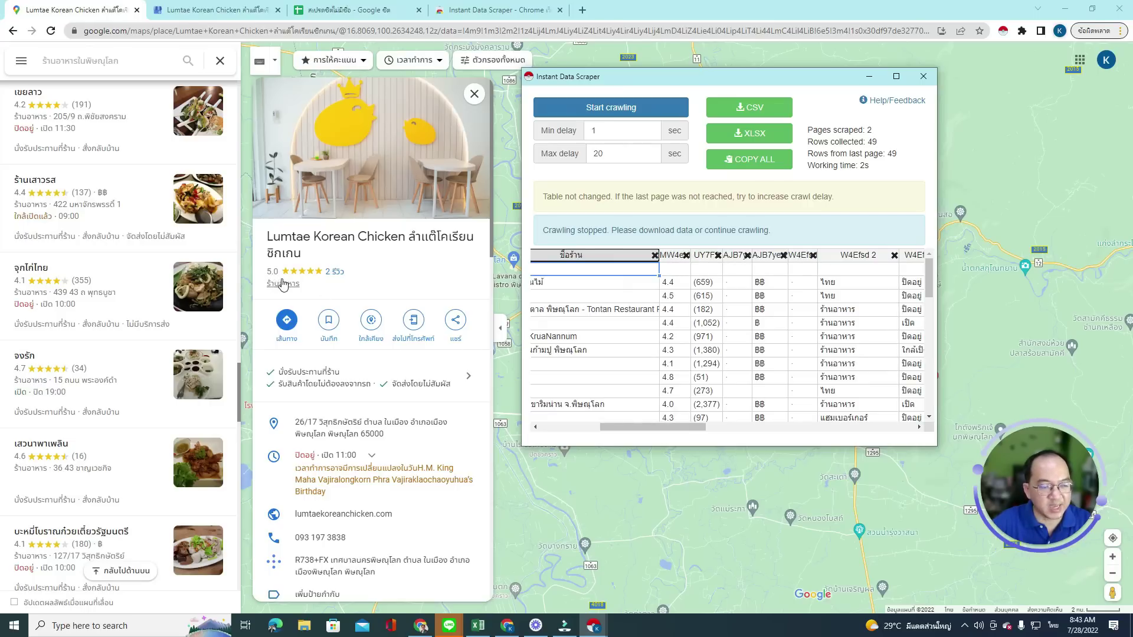
double_click(667, 258)
key(grave)
text(Rating)
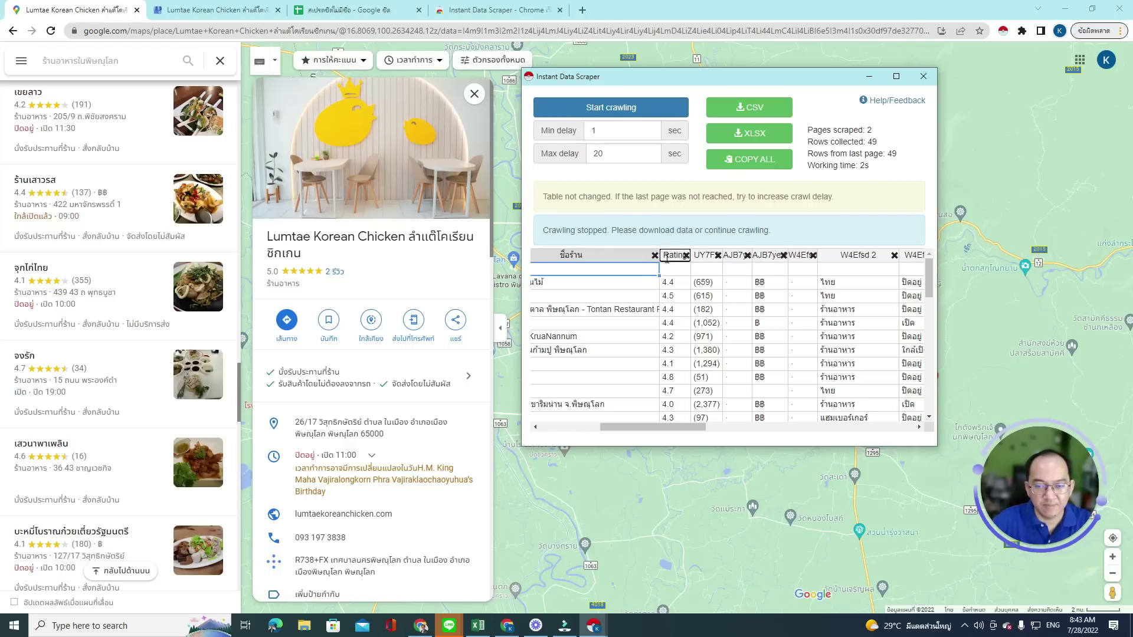
drag(660, 254, 632, 254)
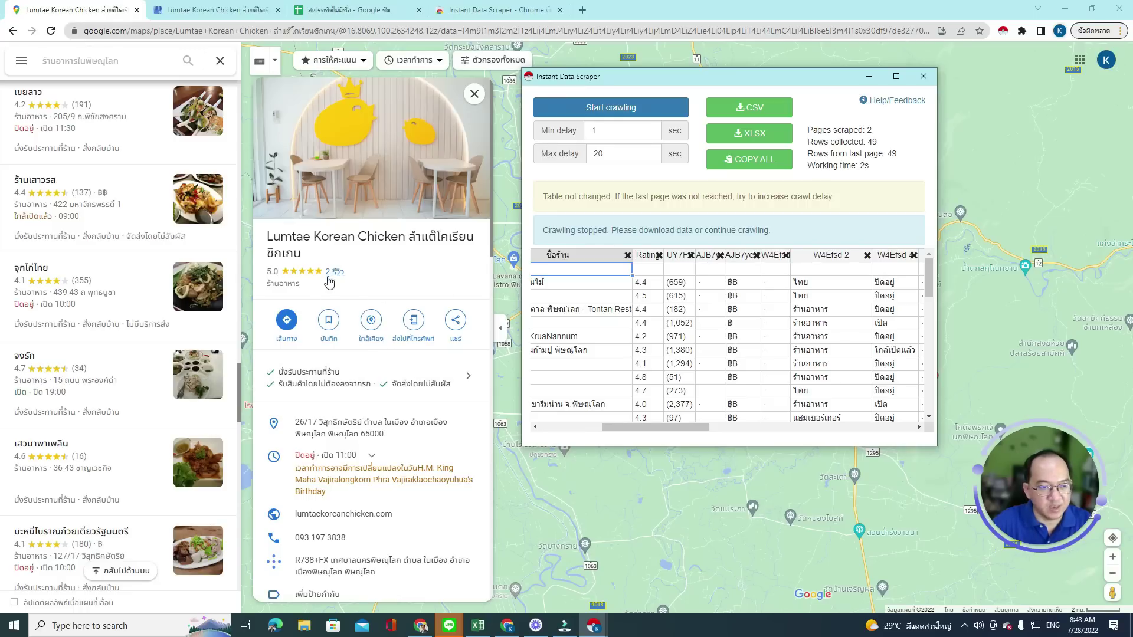
Rename the header of the column with the bracketed review counts to "review"
double_click(678, 255)
text(รeview)
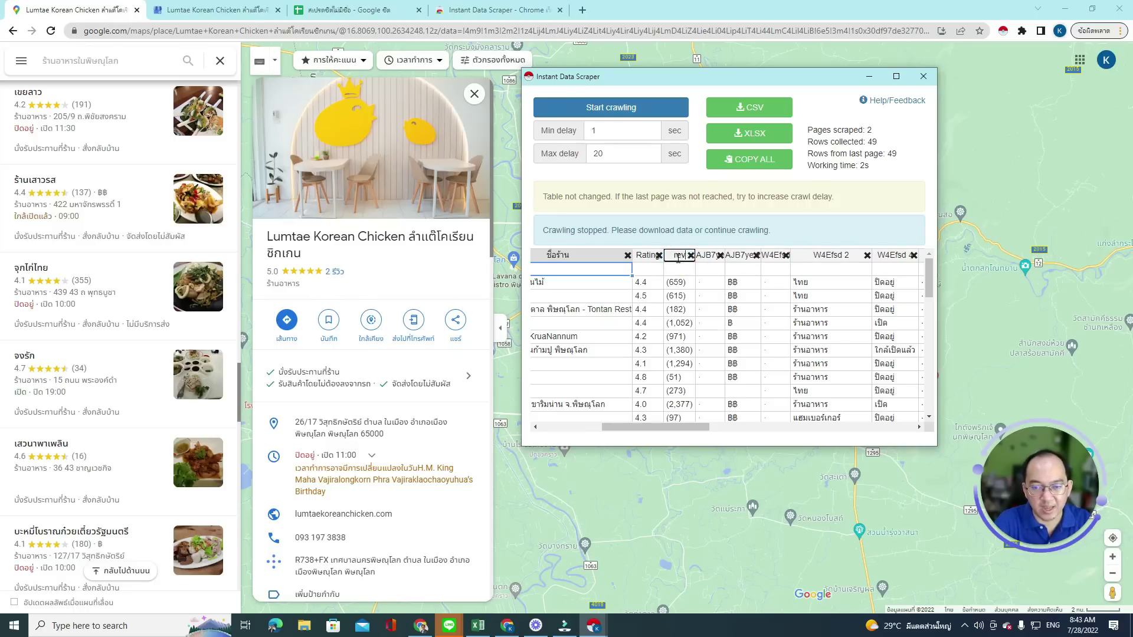
click(708, 283)
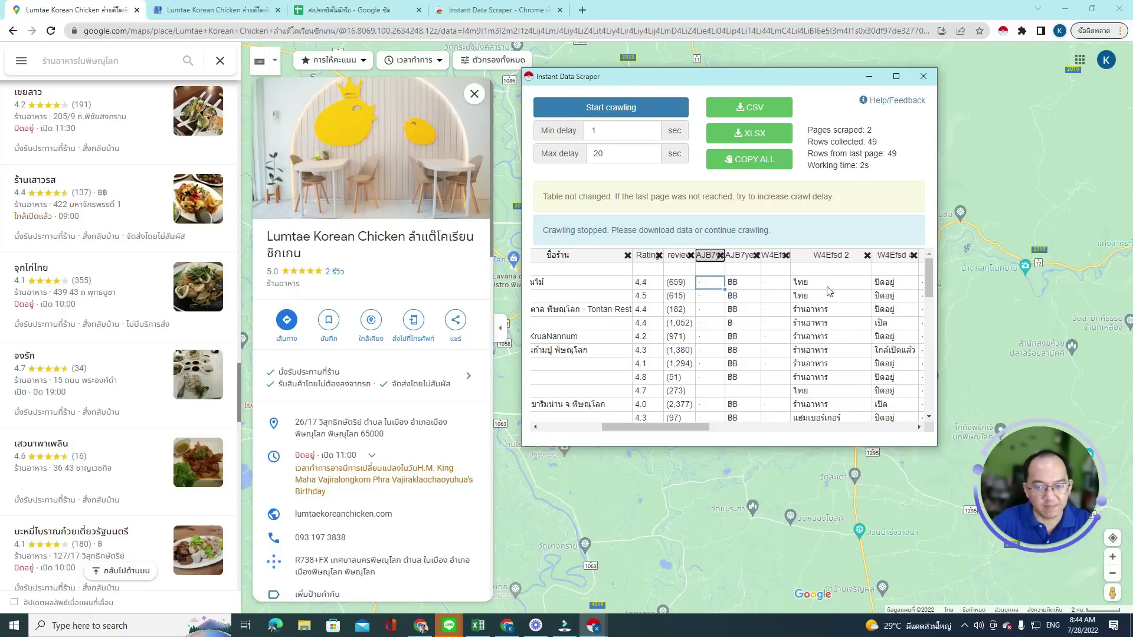
Rename the header of the restaurant type column to "ประเภท"
click(829, 257)
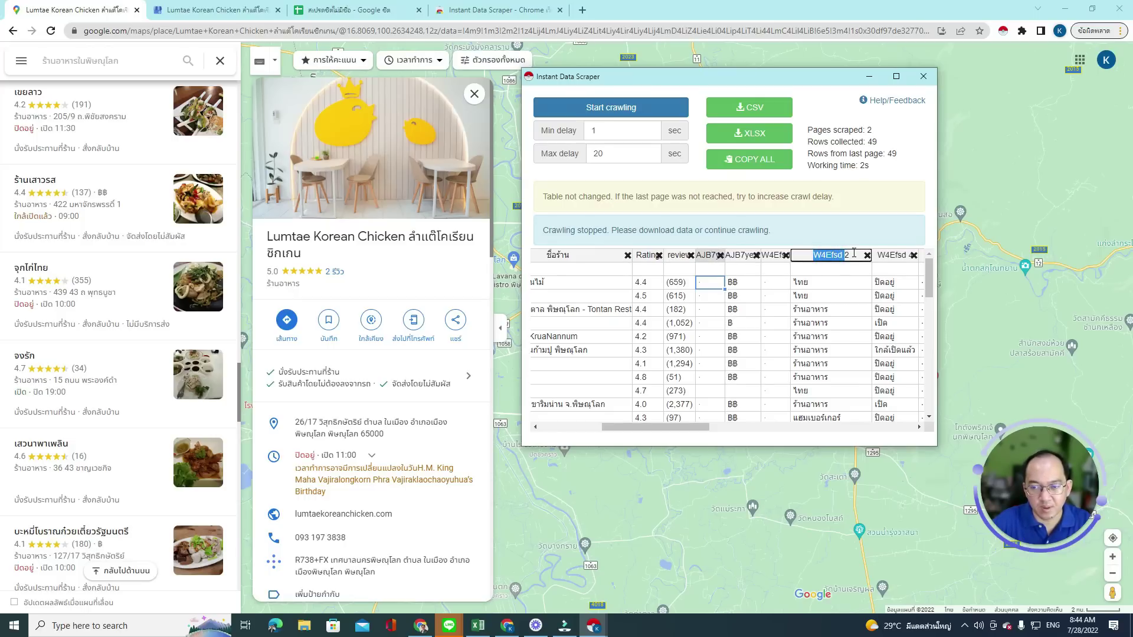
triple_click(807, 256)
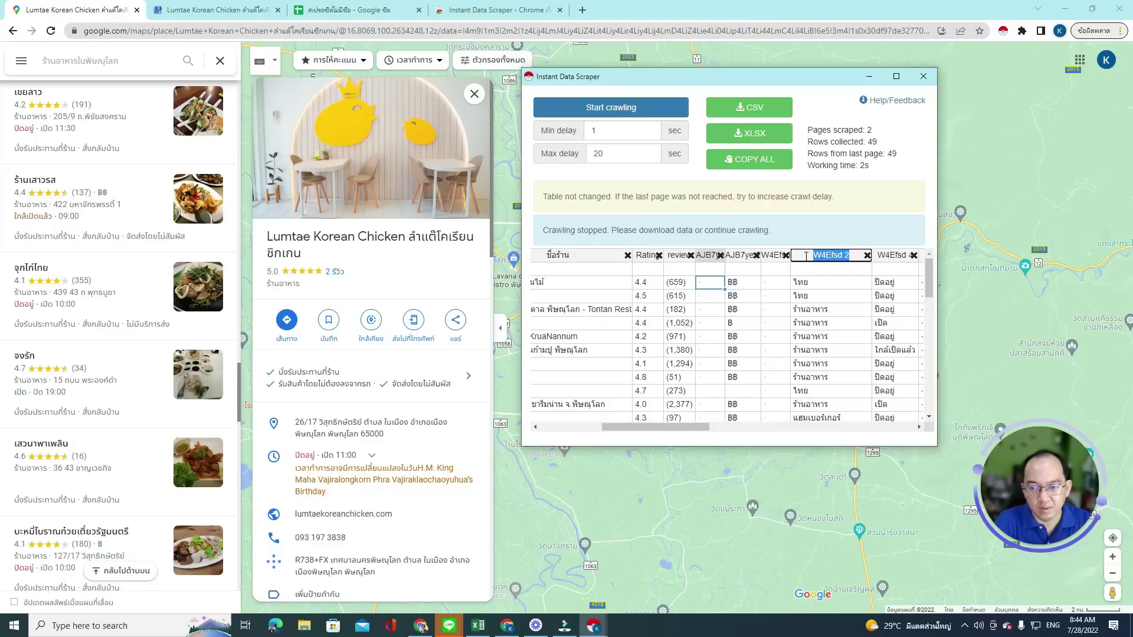
text(xt)
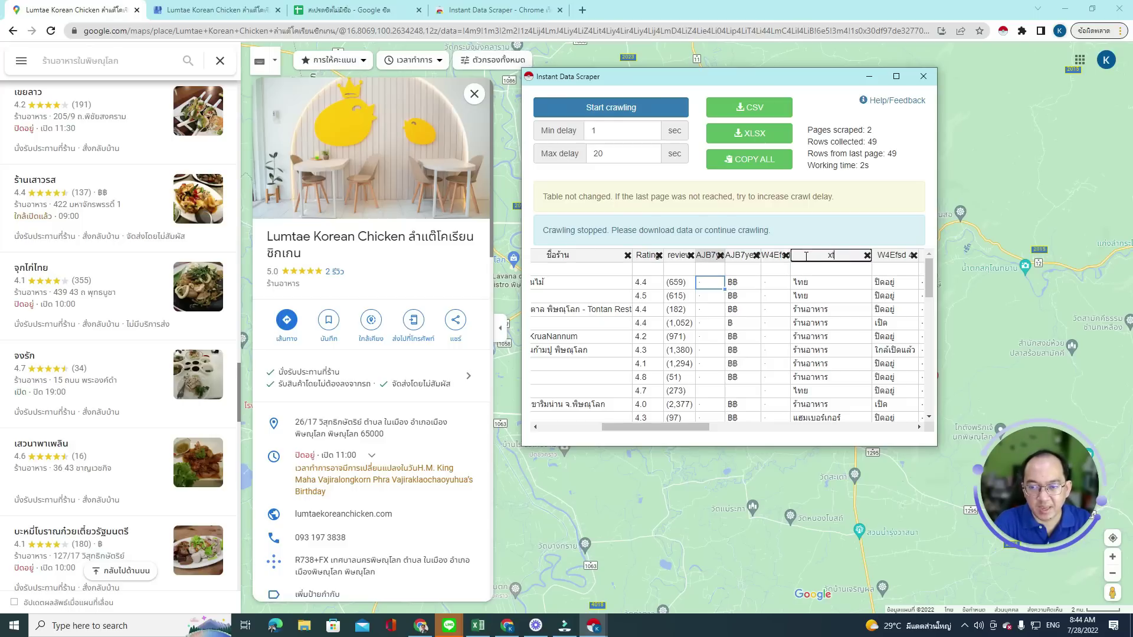
key(grave)
text(ประเภท)
Rename the header of the open/closed status column to "สถานะ"
drag(680, 428, 755, 425)
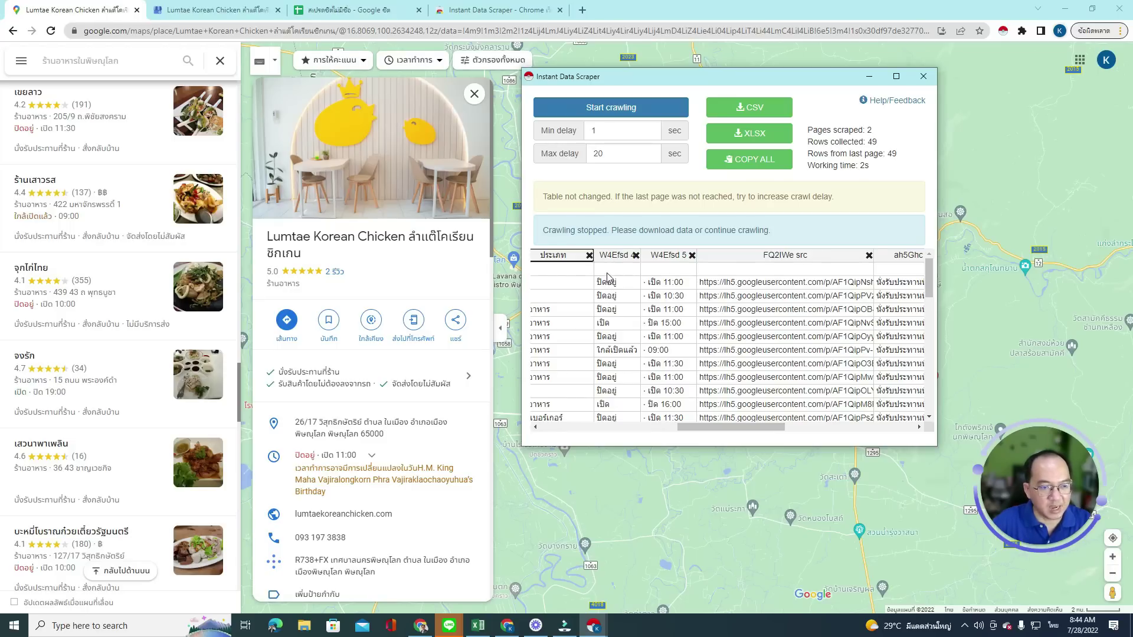
double_click(613, 255)
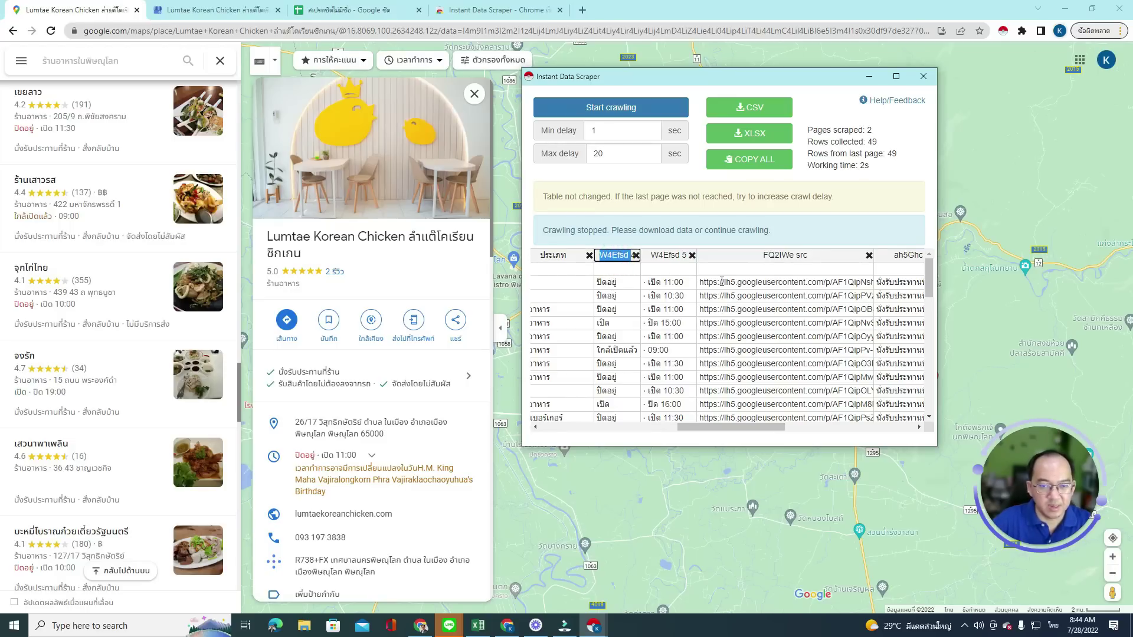
text(สถานะ)
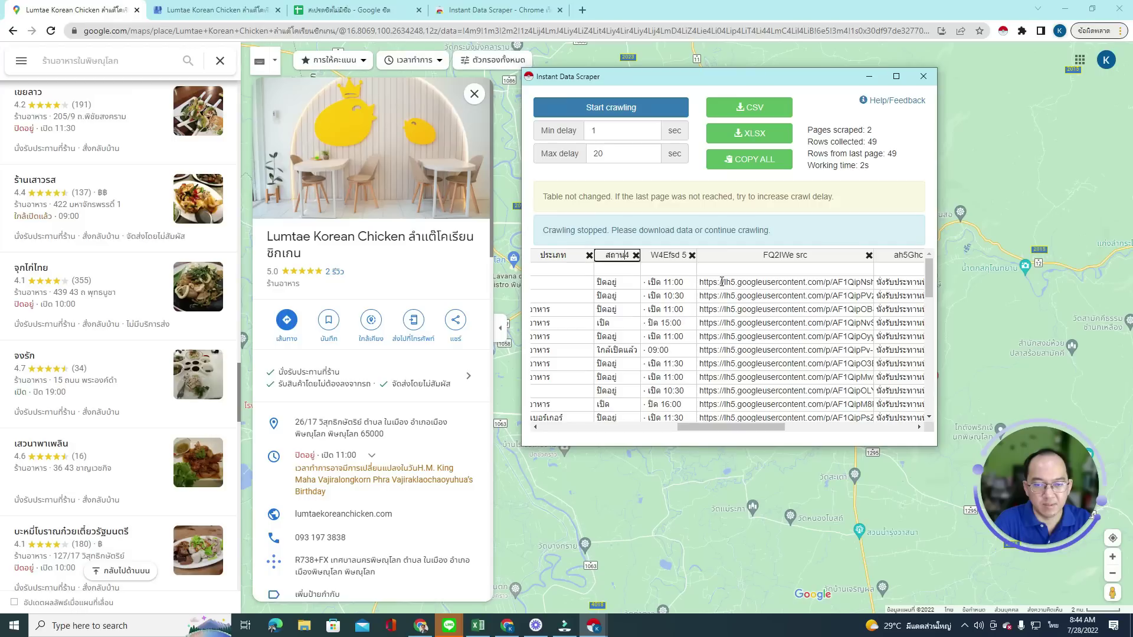
key(Delete)
key(Delete)
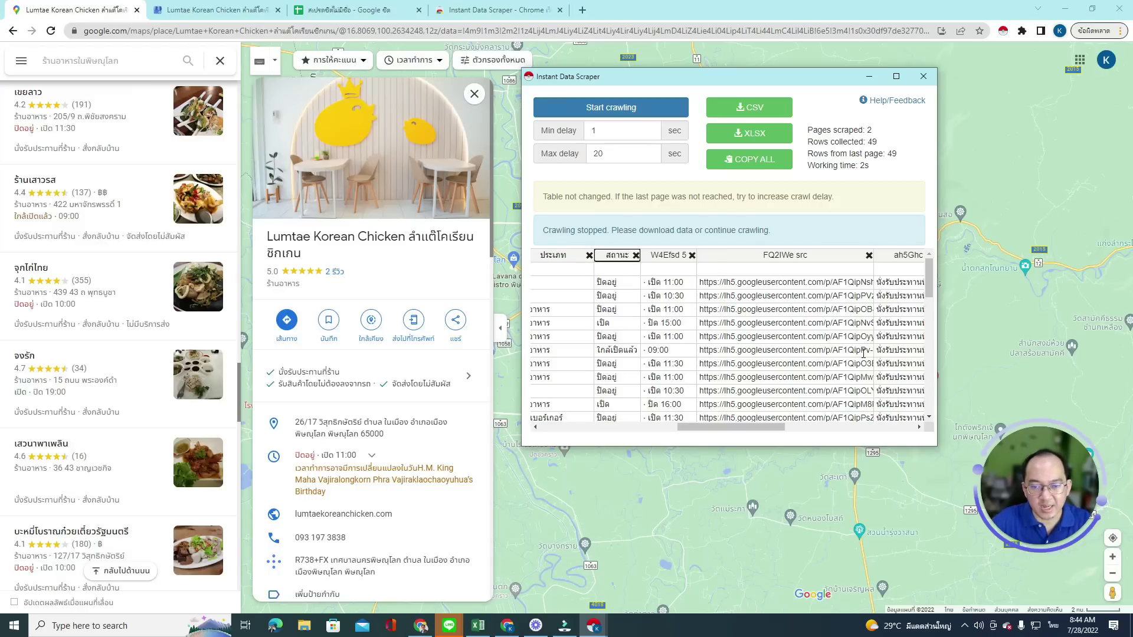
Rename the header of the opening time column to "เวลา"
double_click(665, 255)
key(ctrl+a)
key(BackSpace)
text(เวลา)
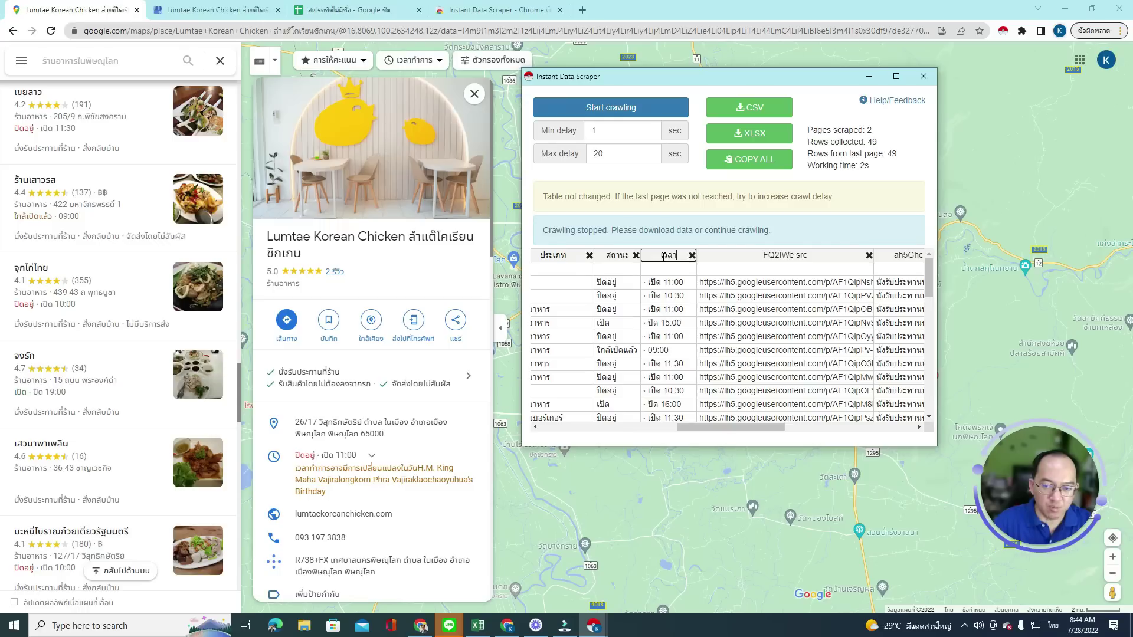
click(767, 270)
Rename the header of the street address column to "ที่อยู่"
drag(748, 434, 868, 433)
click(810, 255)
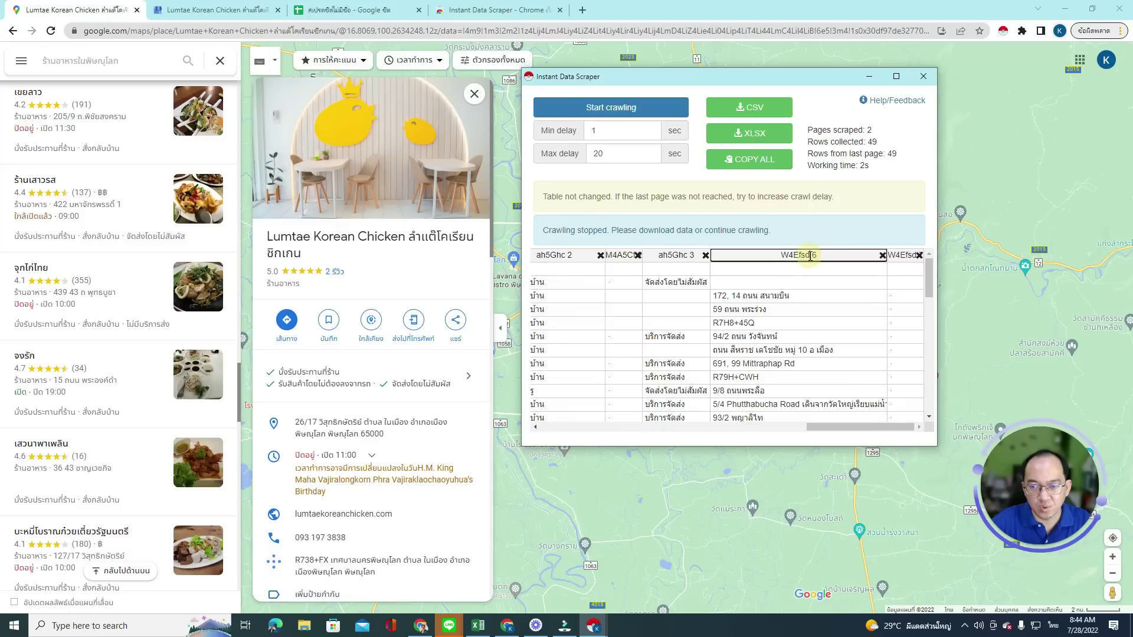
text(ที่อยู่)
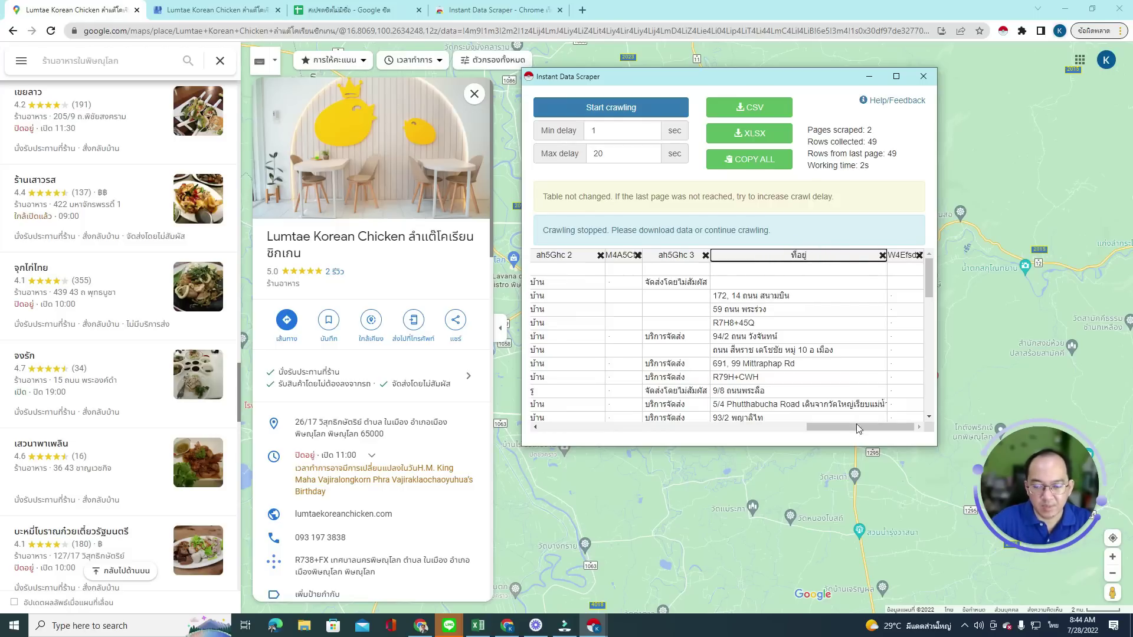
Copy the whole scraped restaurant table from Instant Data Scraper
drag(858, 429, 813, 427)
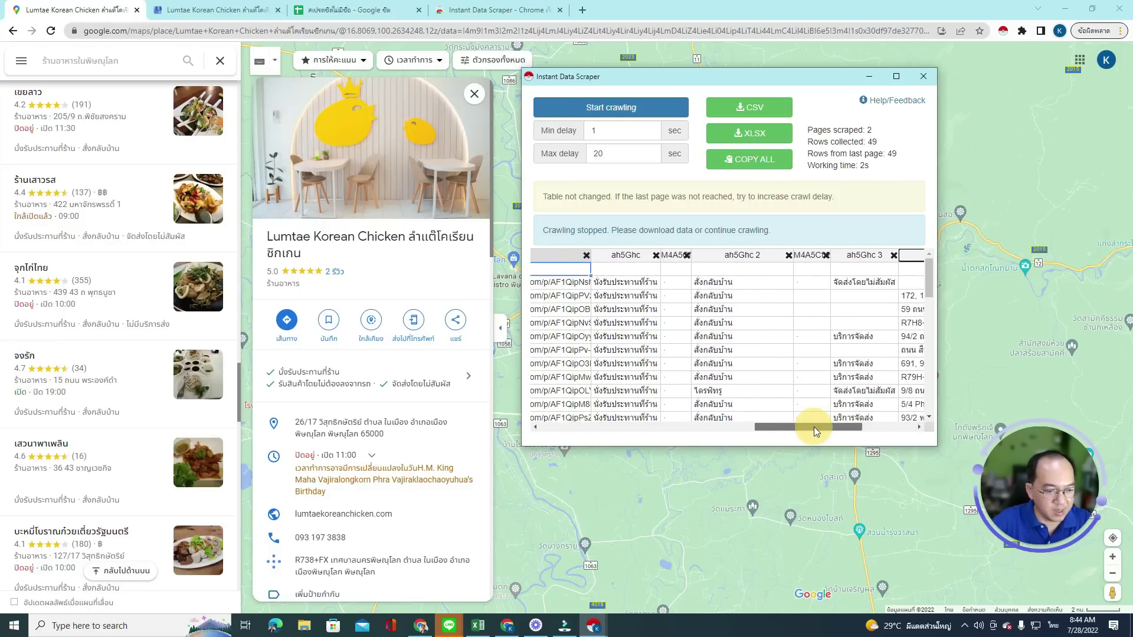
drag(813, 427, 592, 419)
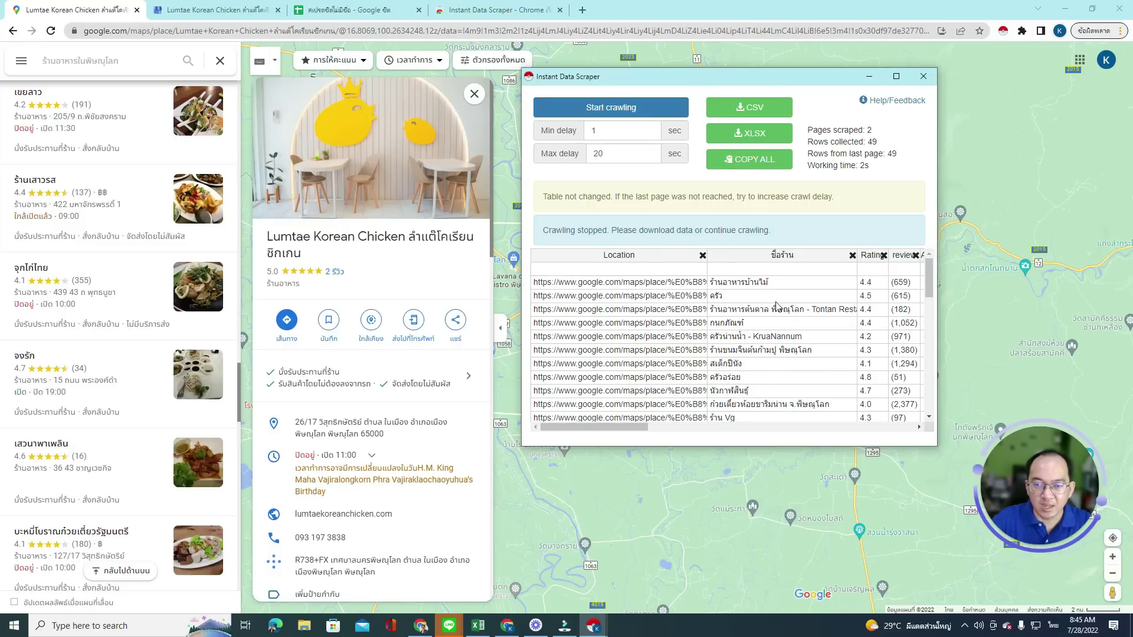
click(748, 168)
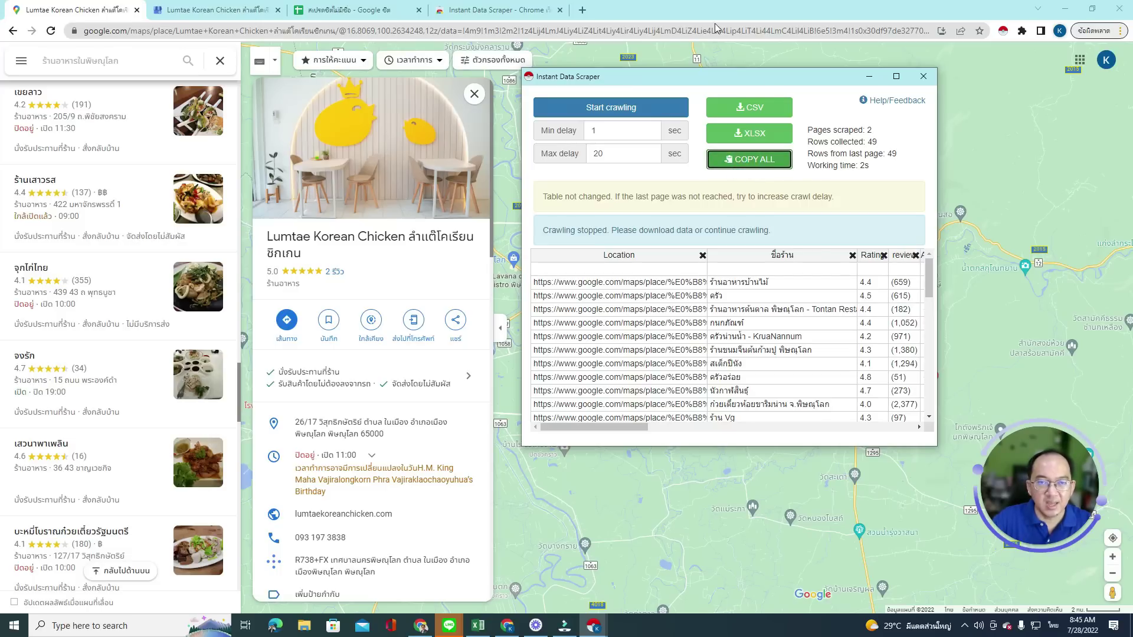
Create a blank Google Sheets spreadsheet in a new browser tab using the address sheets.new
click(583, 14)
click(582, 15)
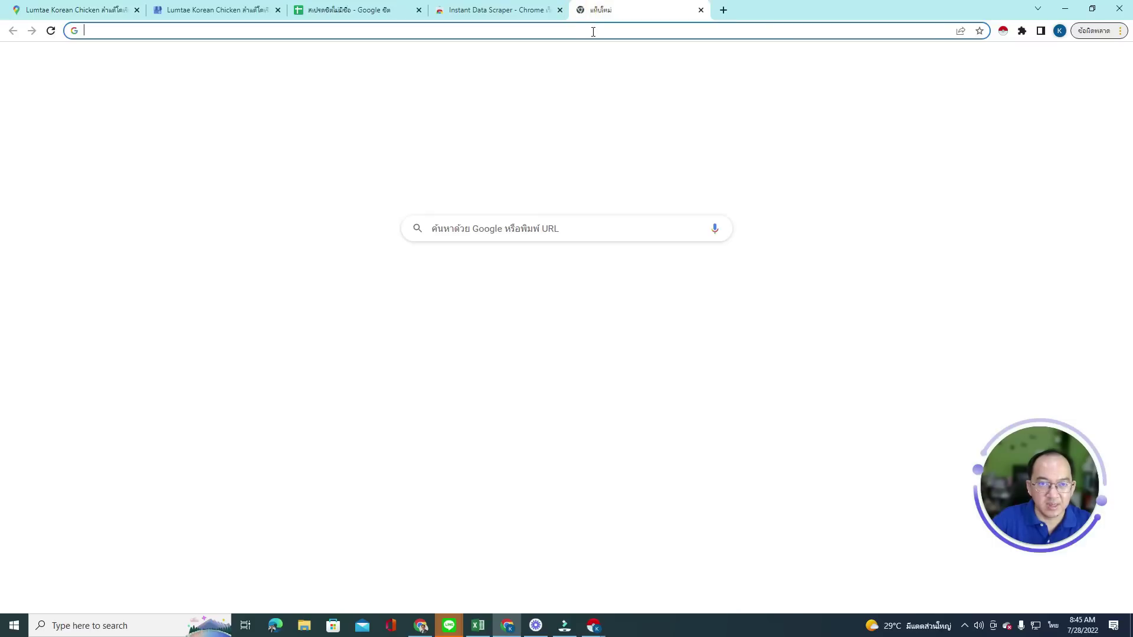
click(588, 30)
text(sheets.new)
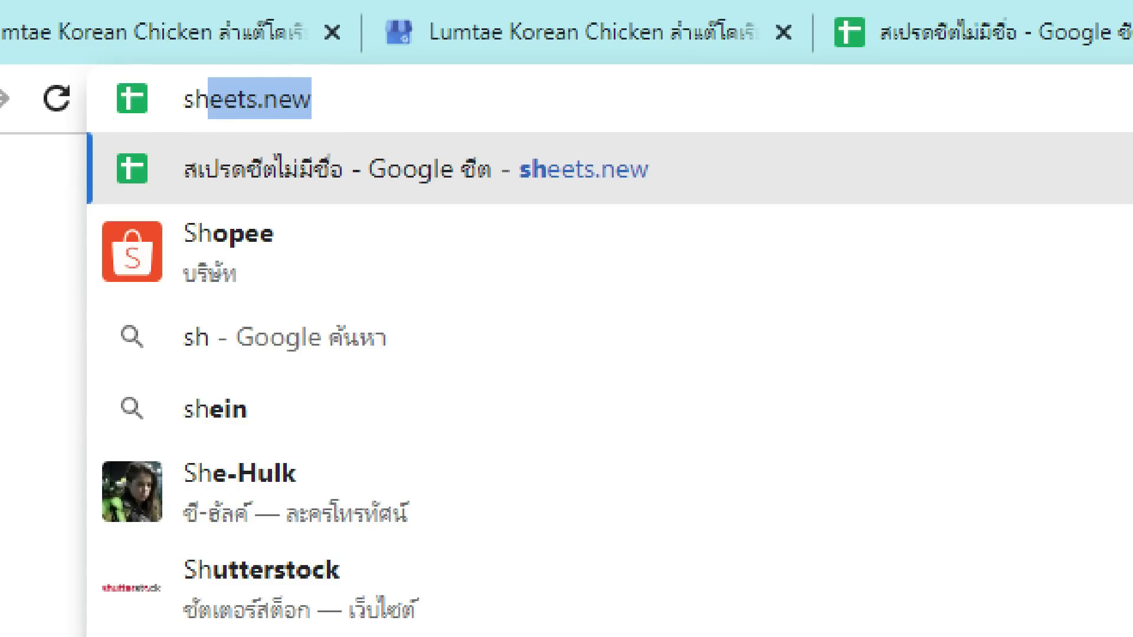
click(180, 32)
key(Return)
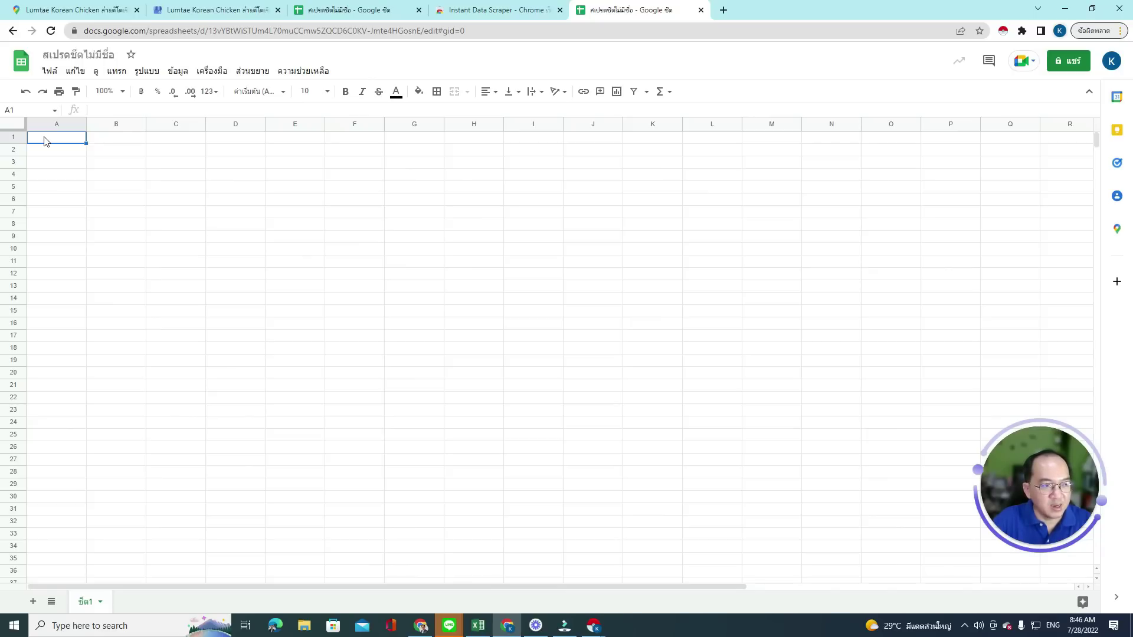
Paste the copied restaurant data into the blank sheet from cell A1 as values only
right_click(46, 142)
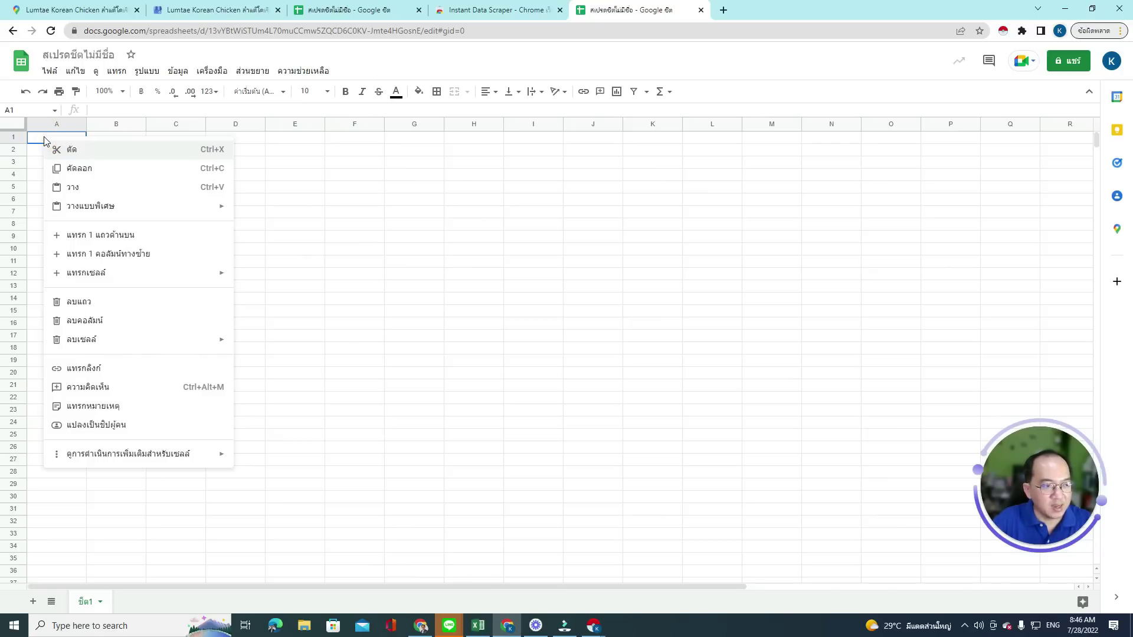
mouse_move(106, 216)
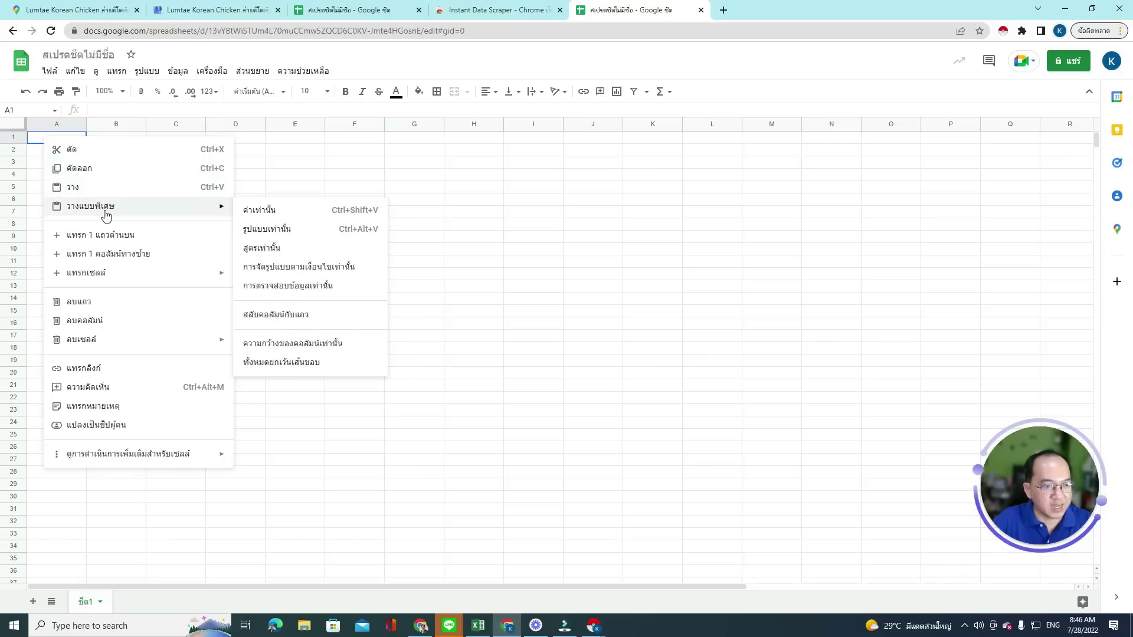
click(256, 211)
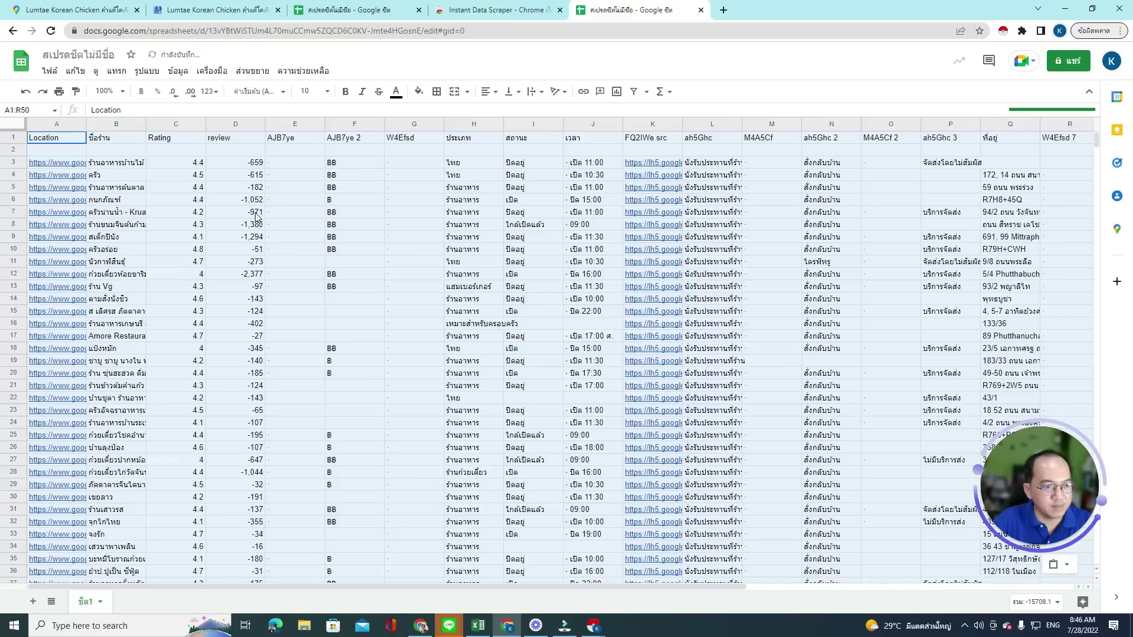
click(324, 228)
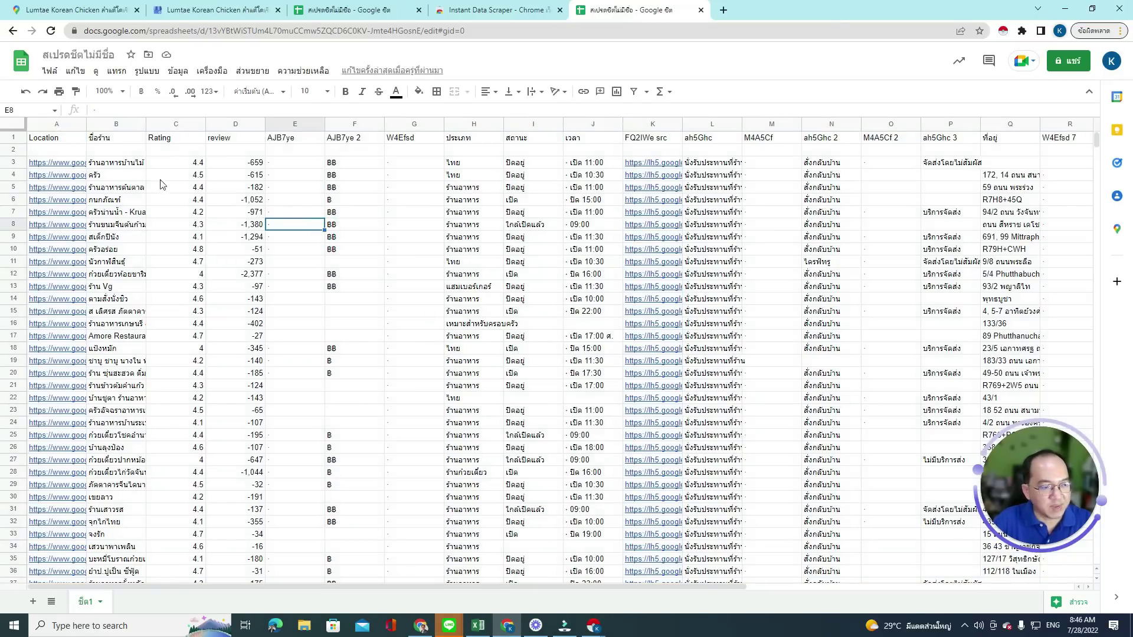
Widen the Location column to show more of each link, and go over the neighbouring column headers
drag(87, 123, 162, 124)
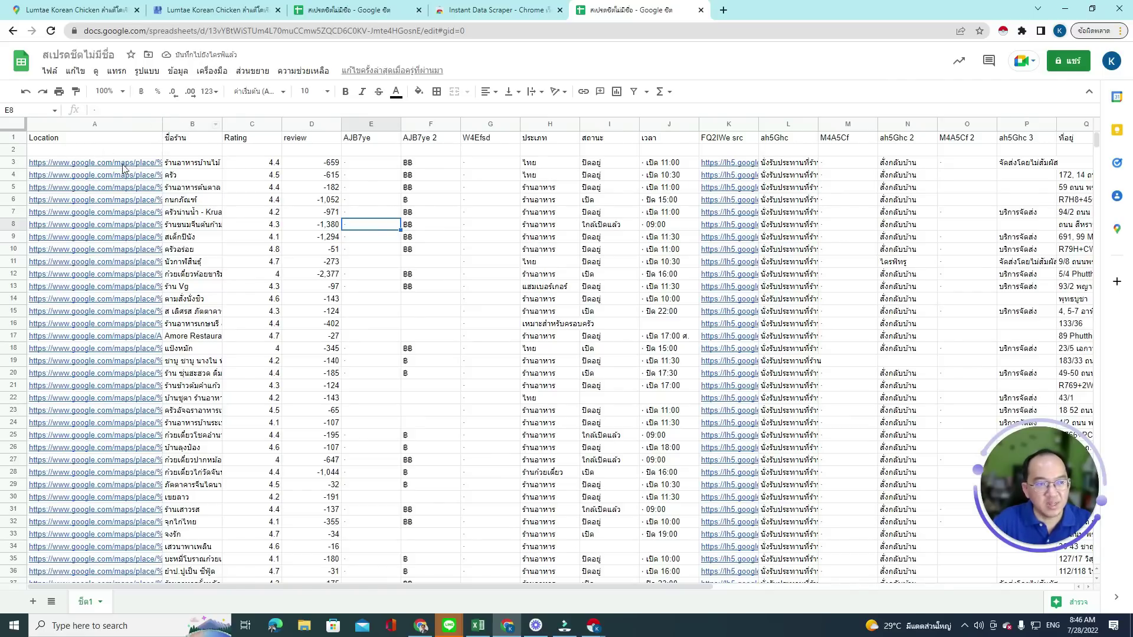
click(88, 142)
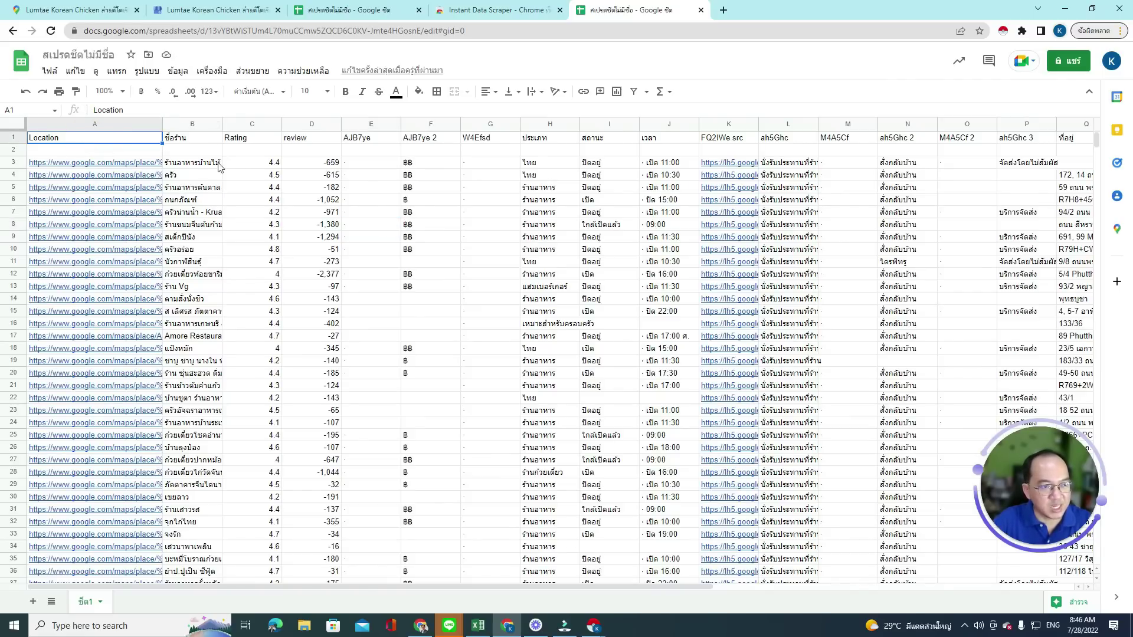
click(193, 142)
click(239, 139)
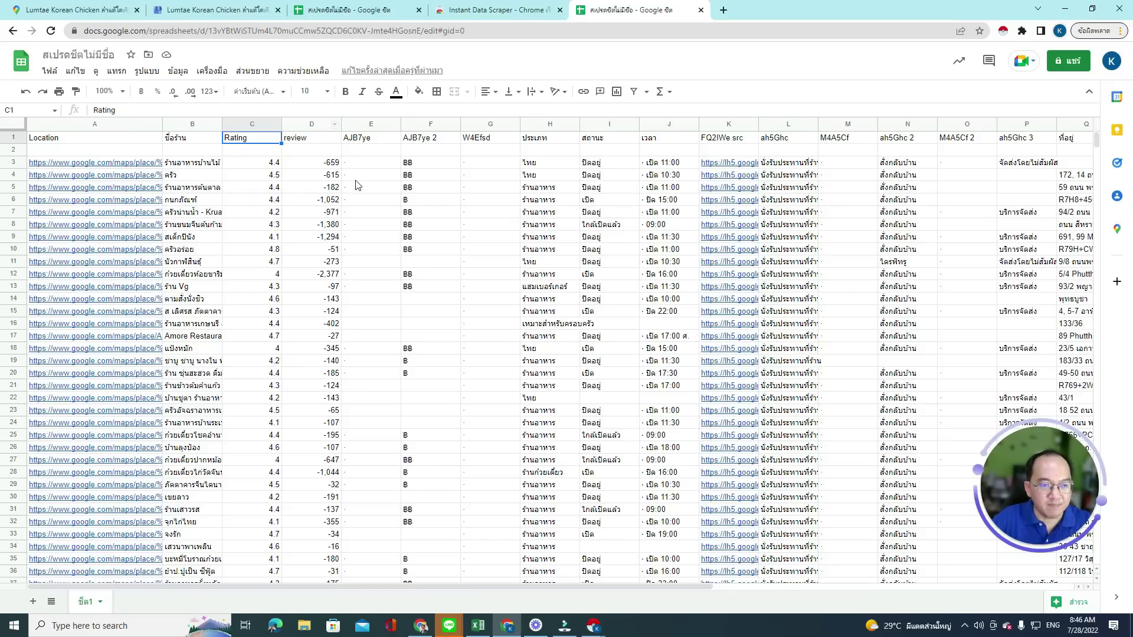
Delete the unneeded columns E, F and G, headed AJB7ye, AJB7ye 2 and W4Efsd
click(377, 124)
click(431, 124)
click(491, 124)
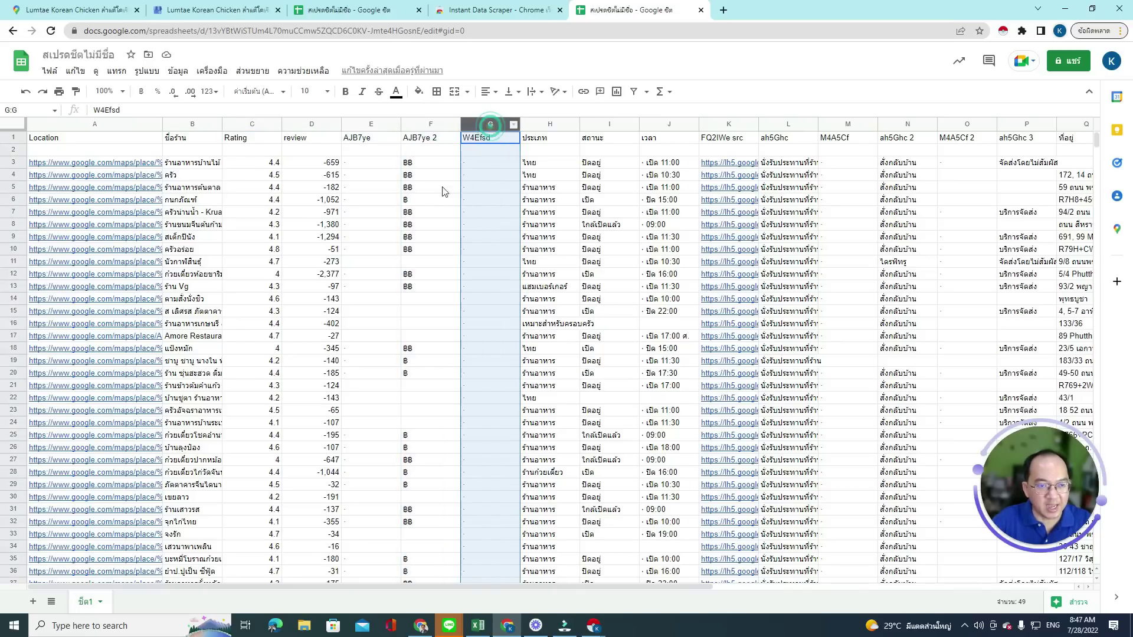
click(372, 124)
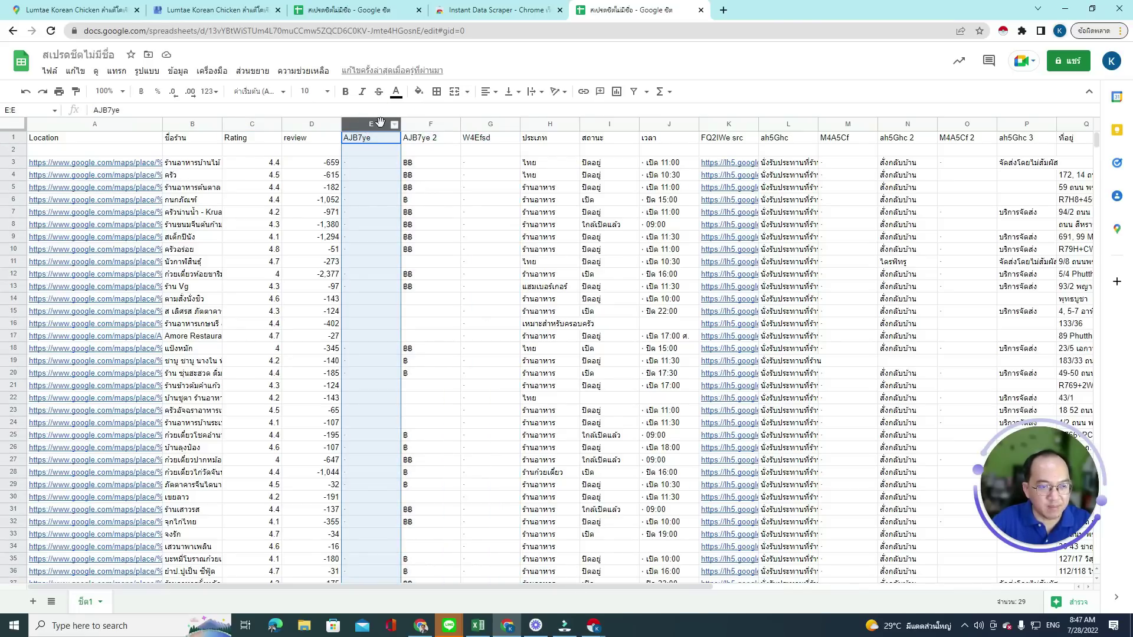
ctrl+click(428, 125)
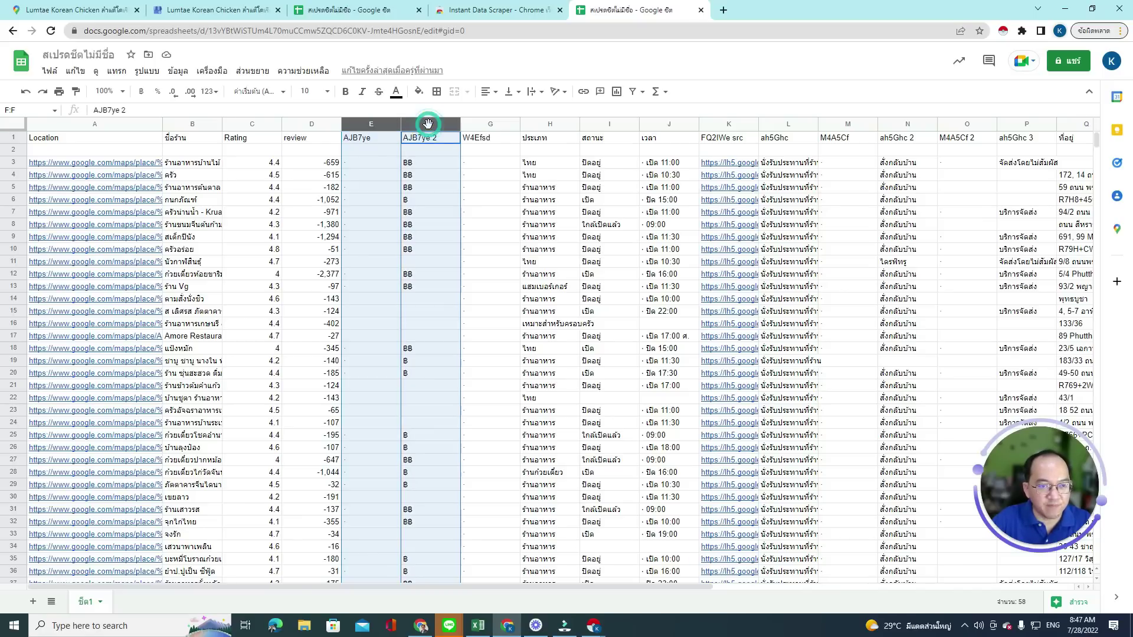
ctrl+click(488, 125)
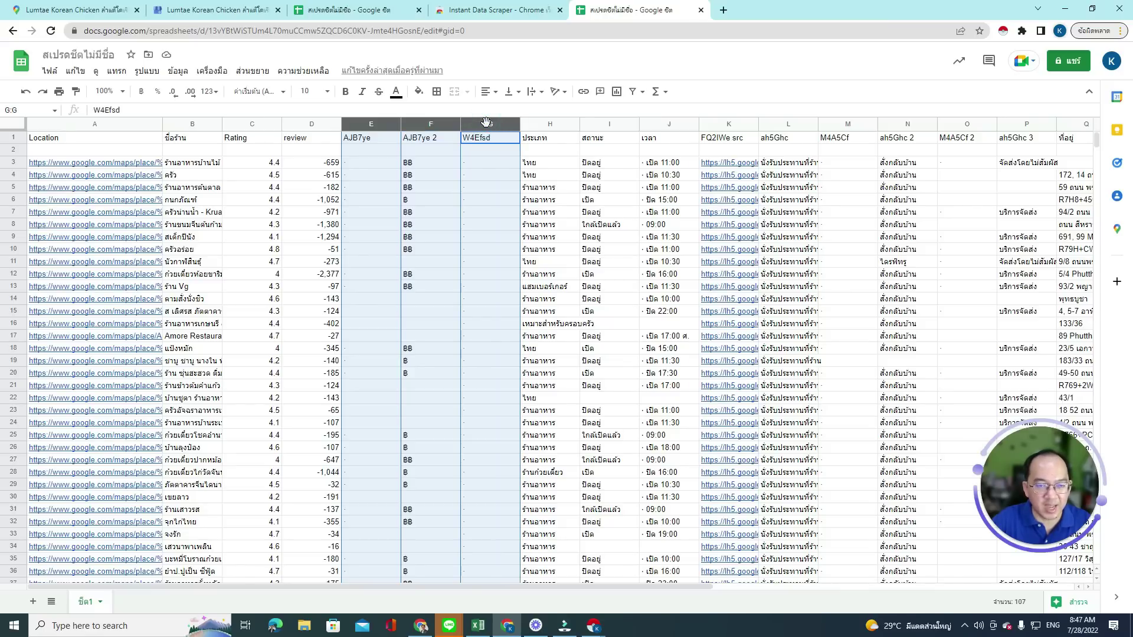
right_click(484, 123)
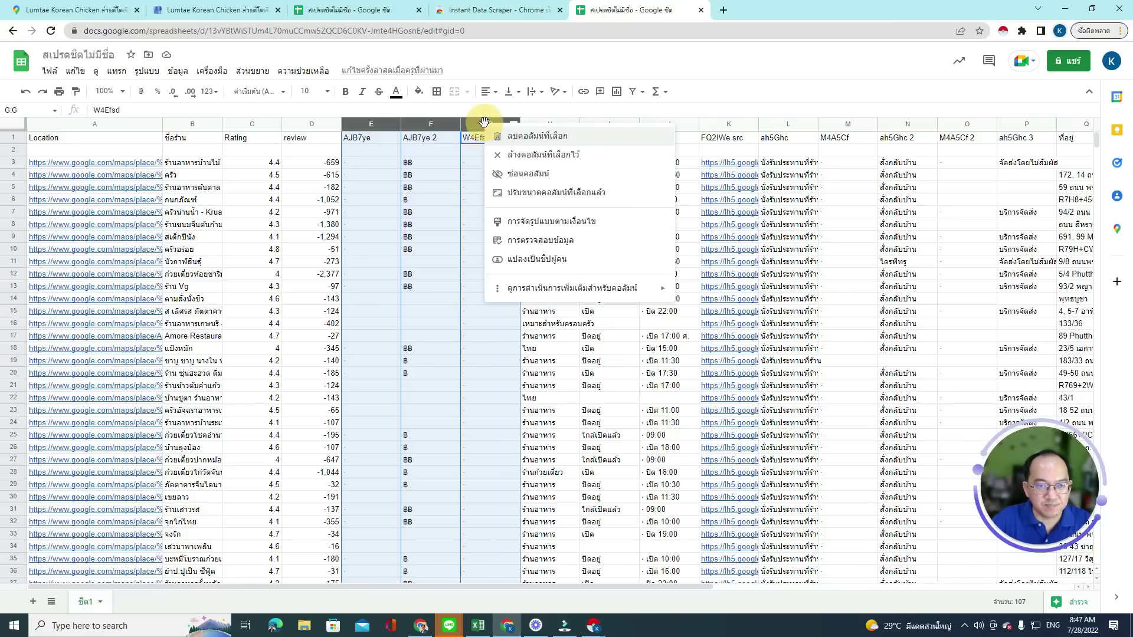
click(532, 138)
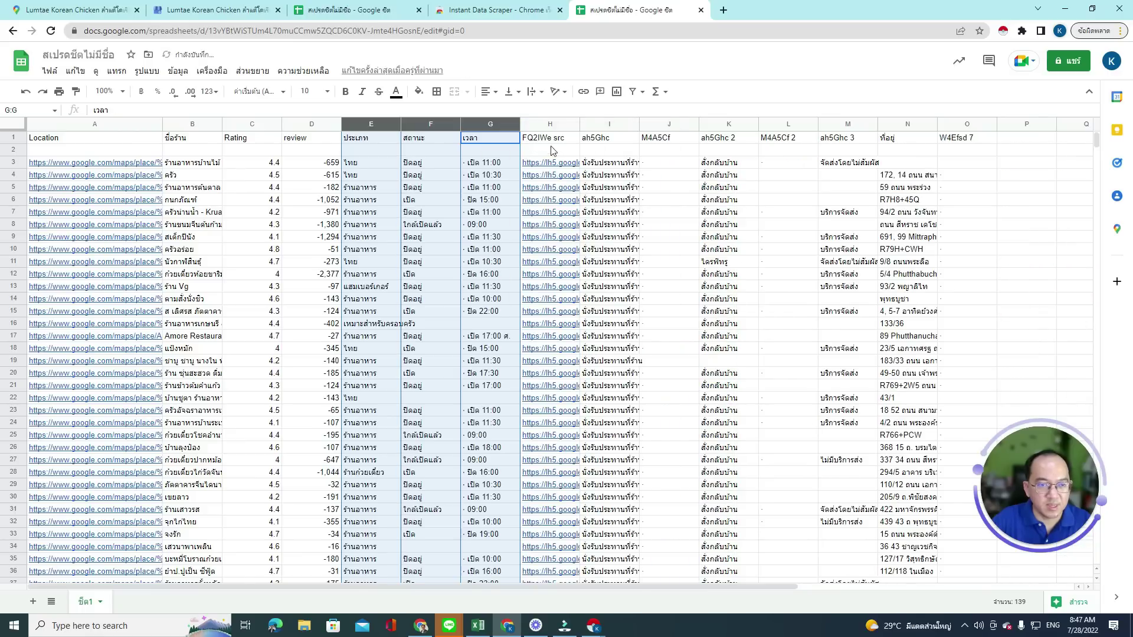
Delete the columns M4A5Cf, M4A5Cf 2 and W4Efsd 7, and widen the ชื่อร้าน column to fit the restaurant names
click(554, 153)
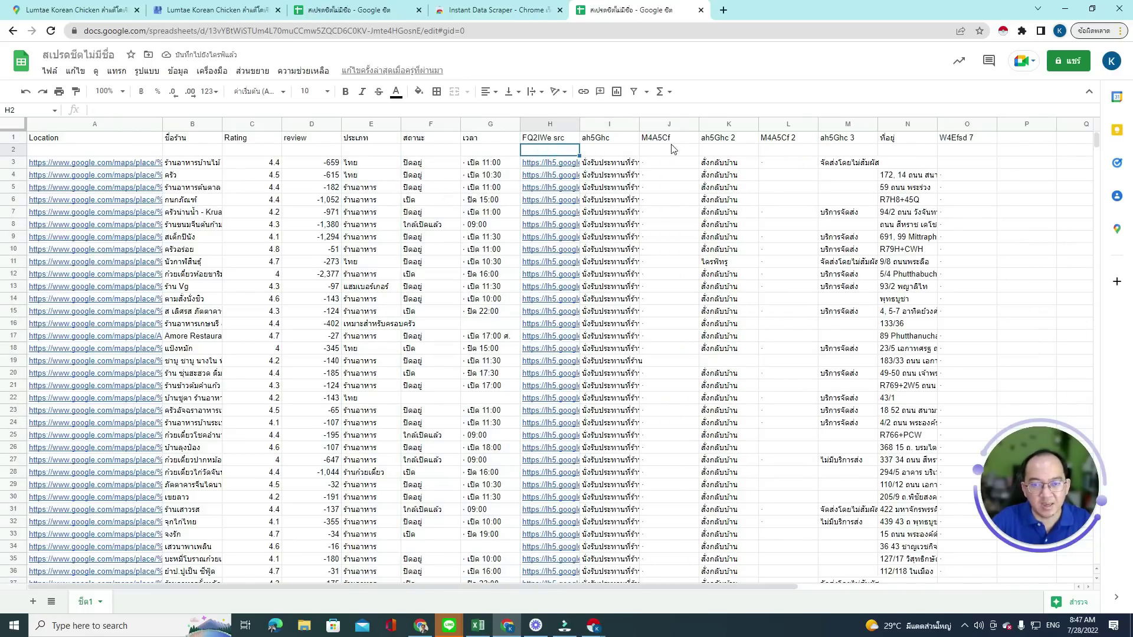
click(669, 124)
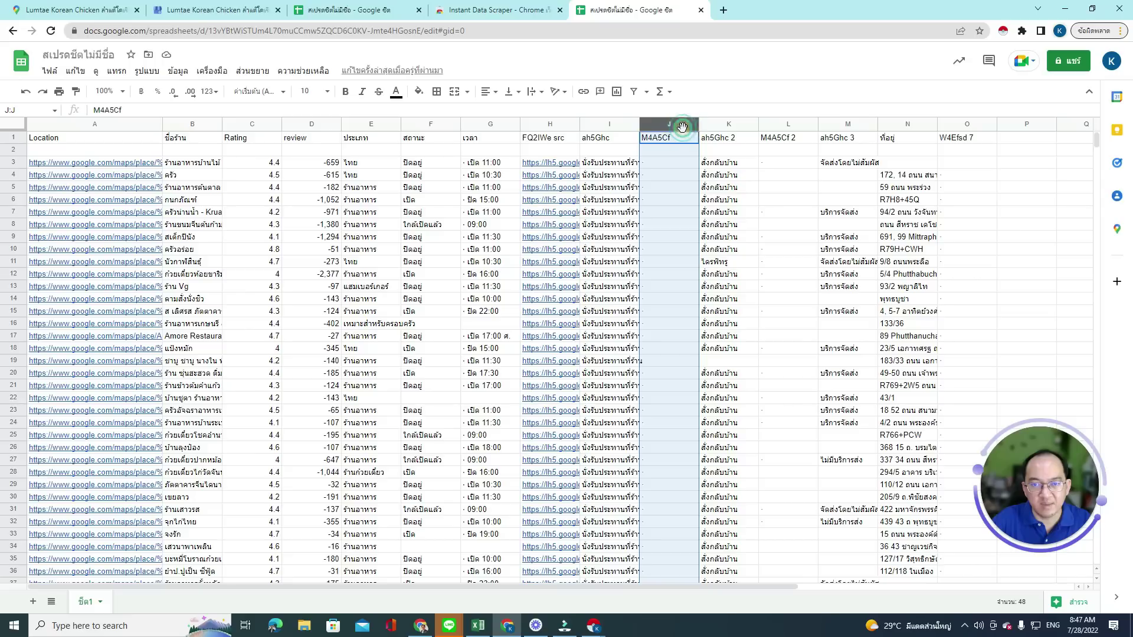
ctrl+click(790, 124)
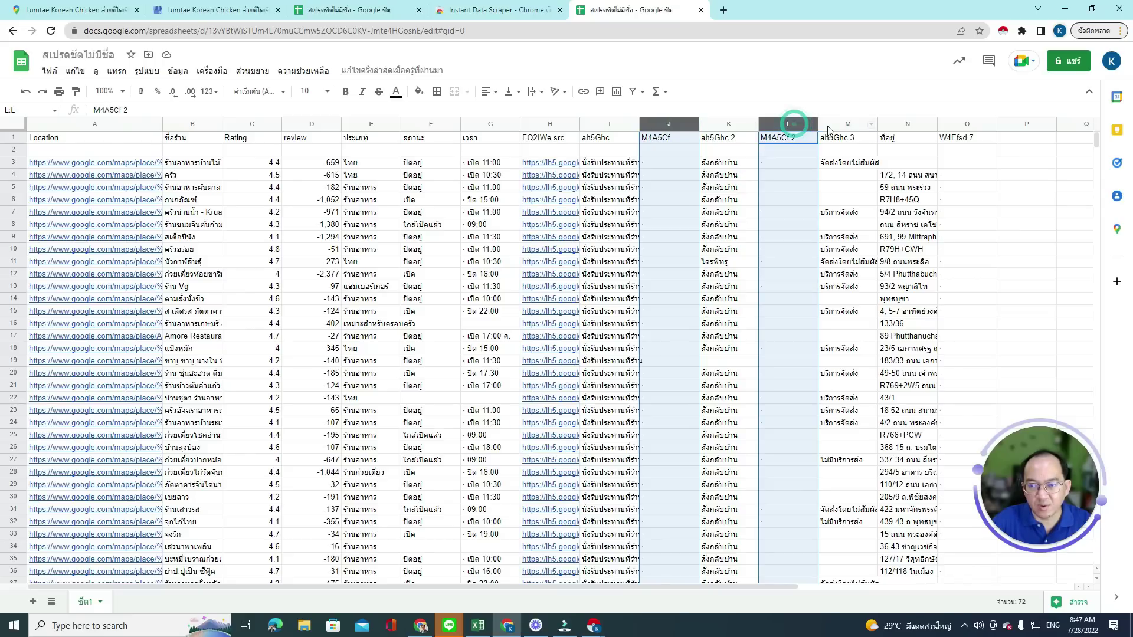
ctrl+click(956, 124)
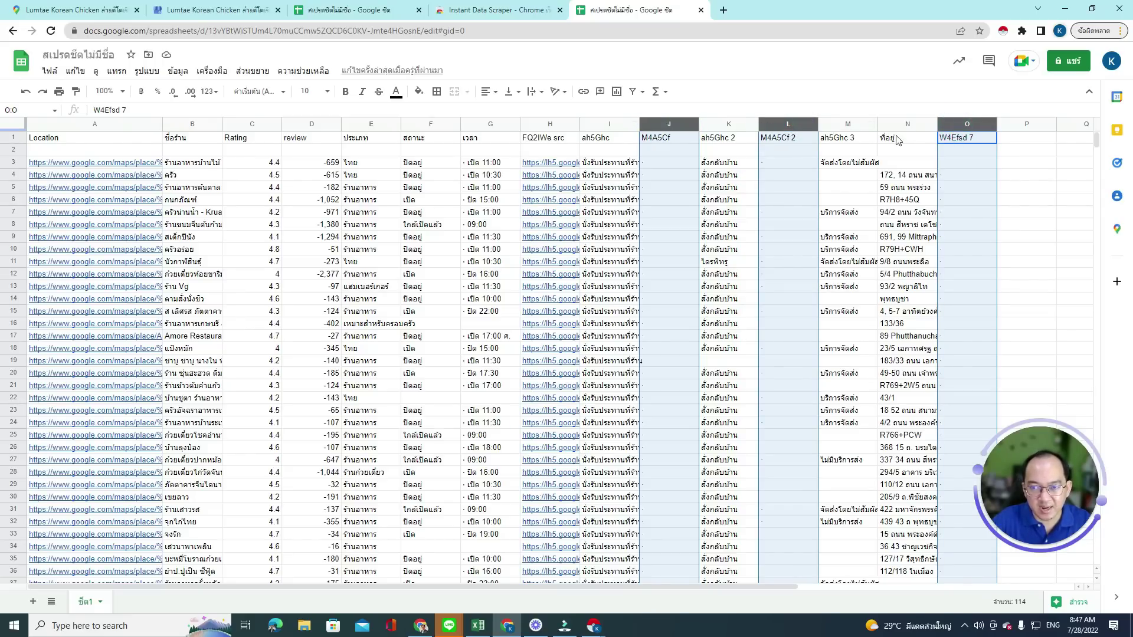
right_click(963, 125)
click(914, 144)
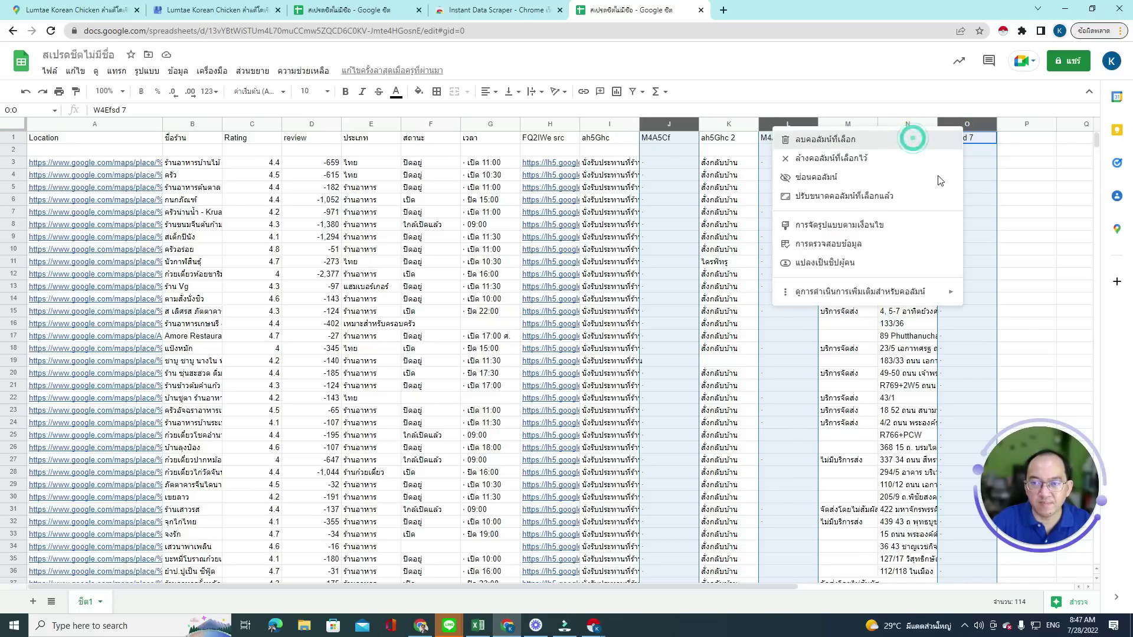
click(968, 189)
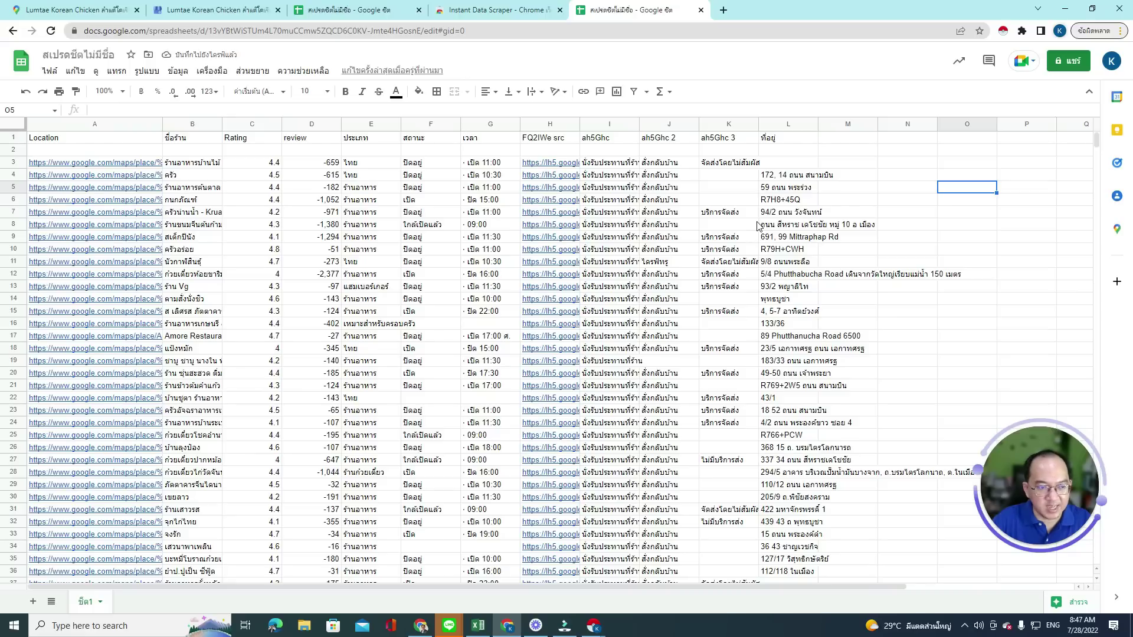
drag(283, 126, 308, 127)
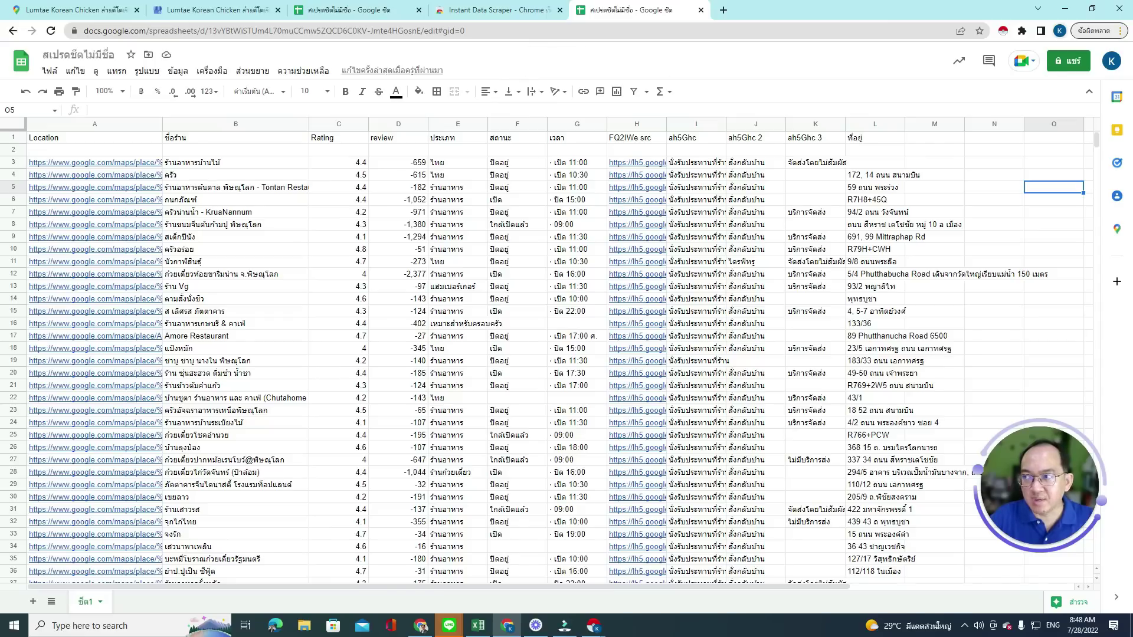
click(479, 626)
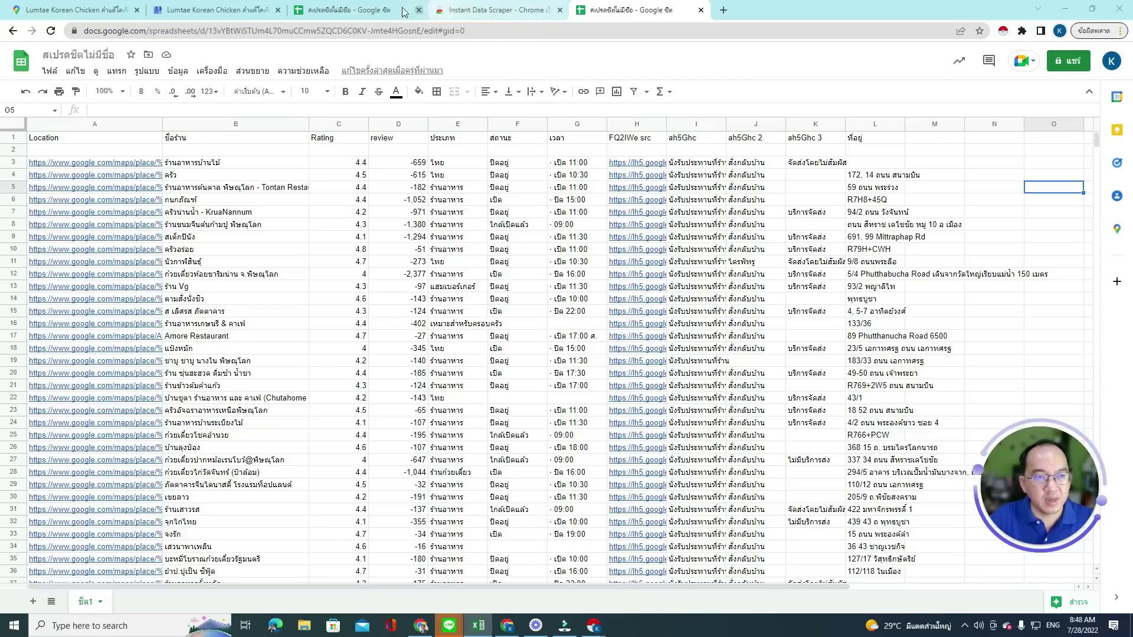
click(499, 11)
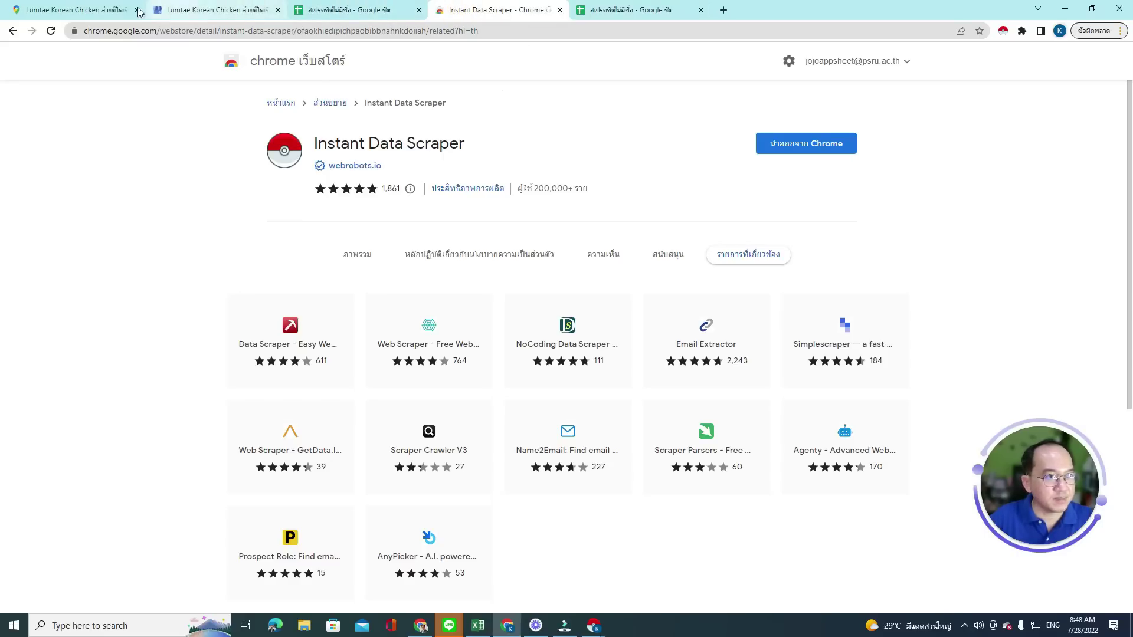
click(108, 10)
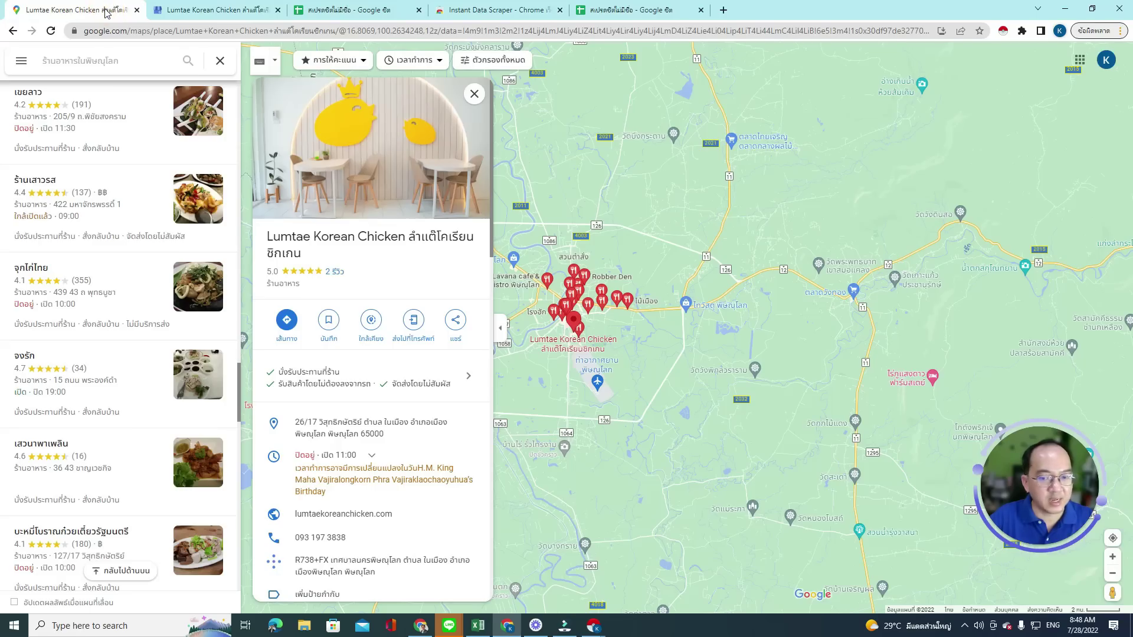
click(167, 12)
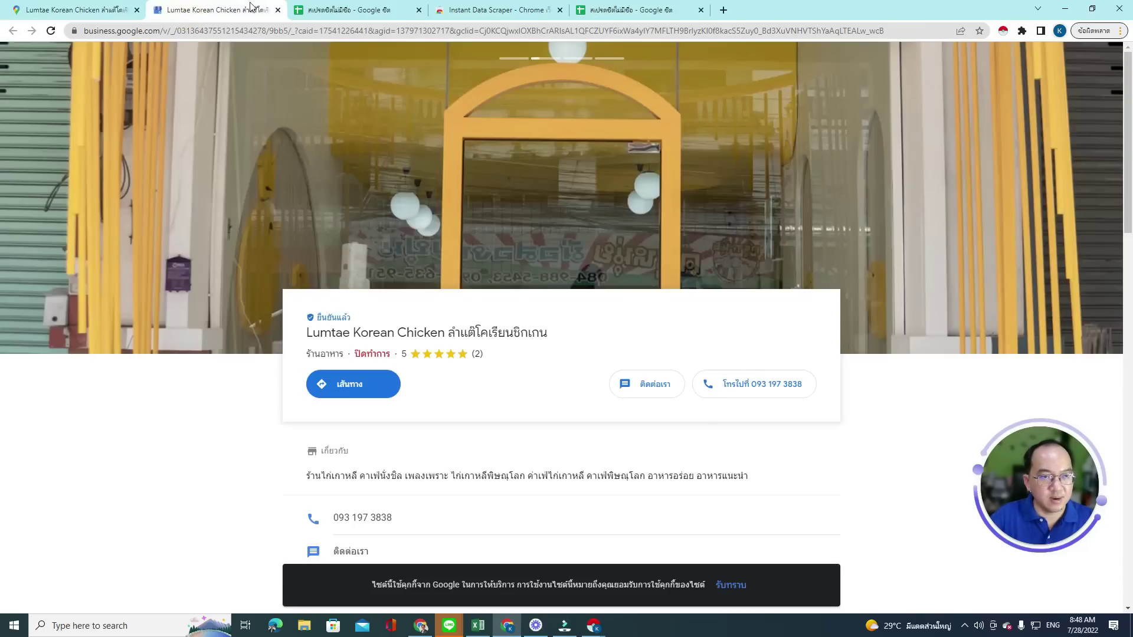
click(331, 9)
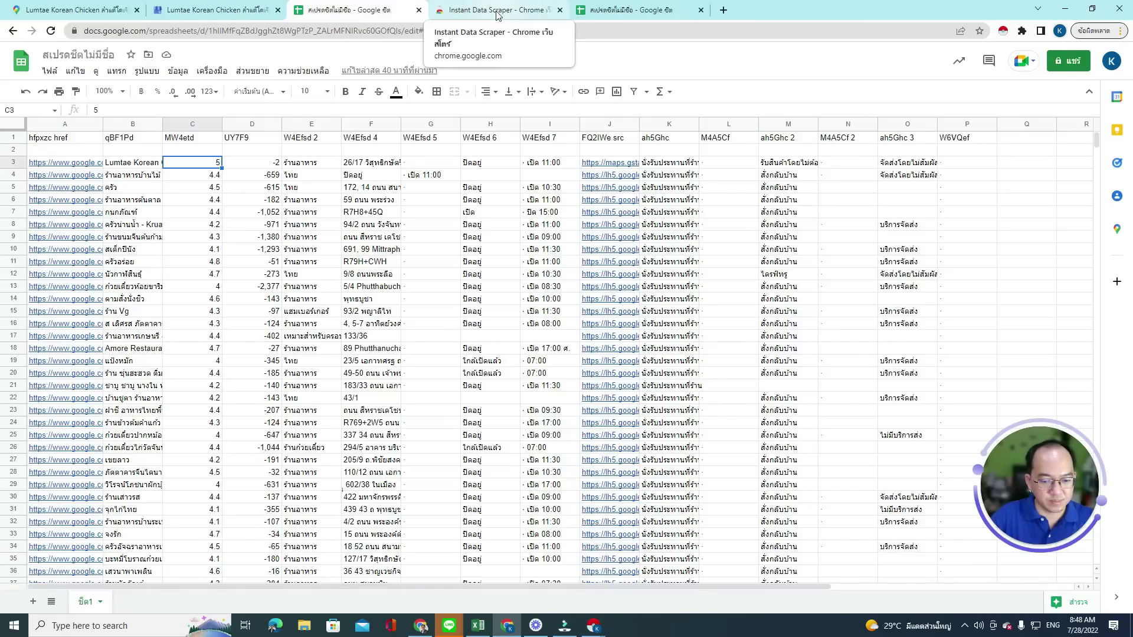
Switch back to the Instant Data Scraper window with the renamed columns and download its table as an XLSX file
mouse_move(593, 626)
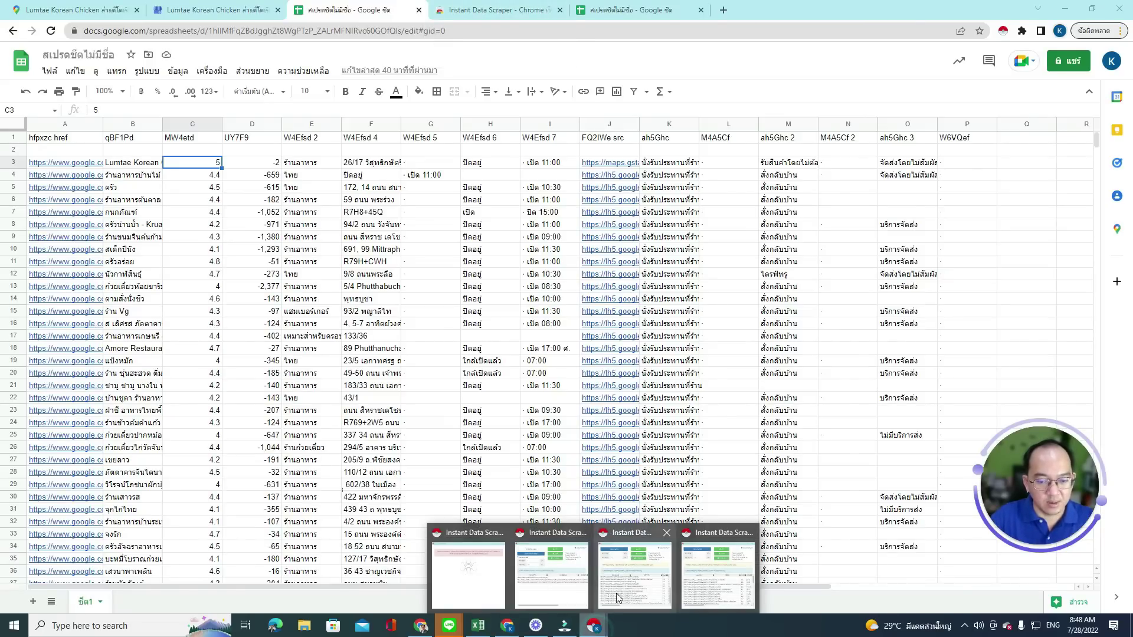
click(702, 595)
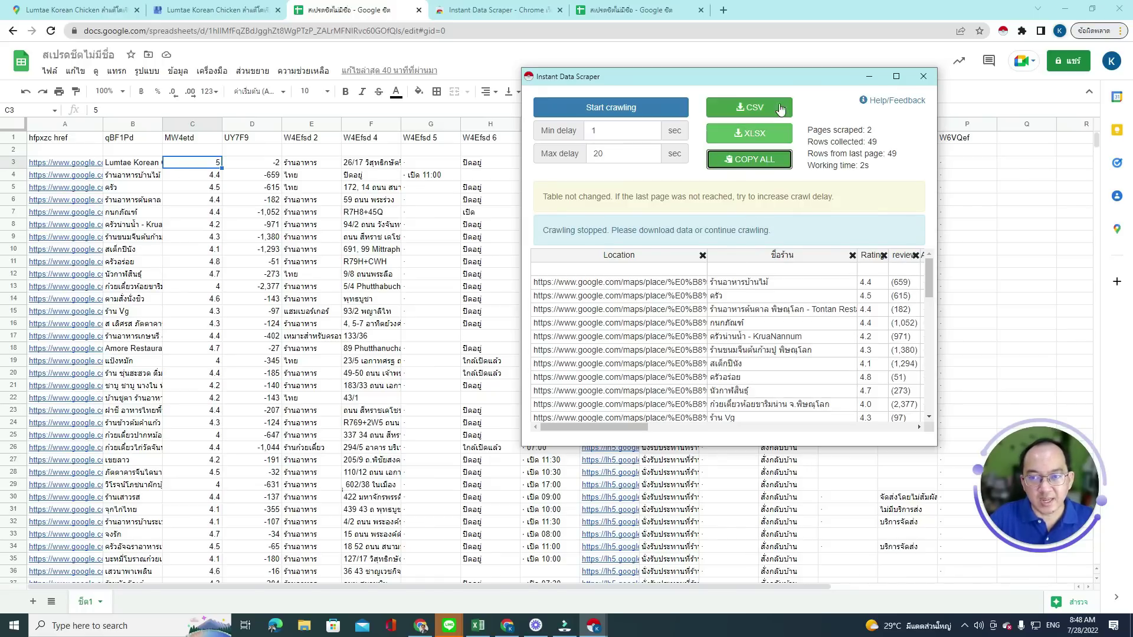
drag(783, 77, 647, 71)
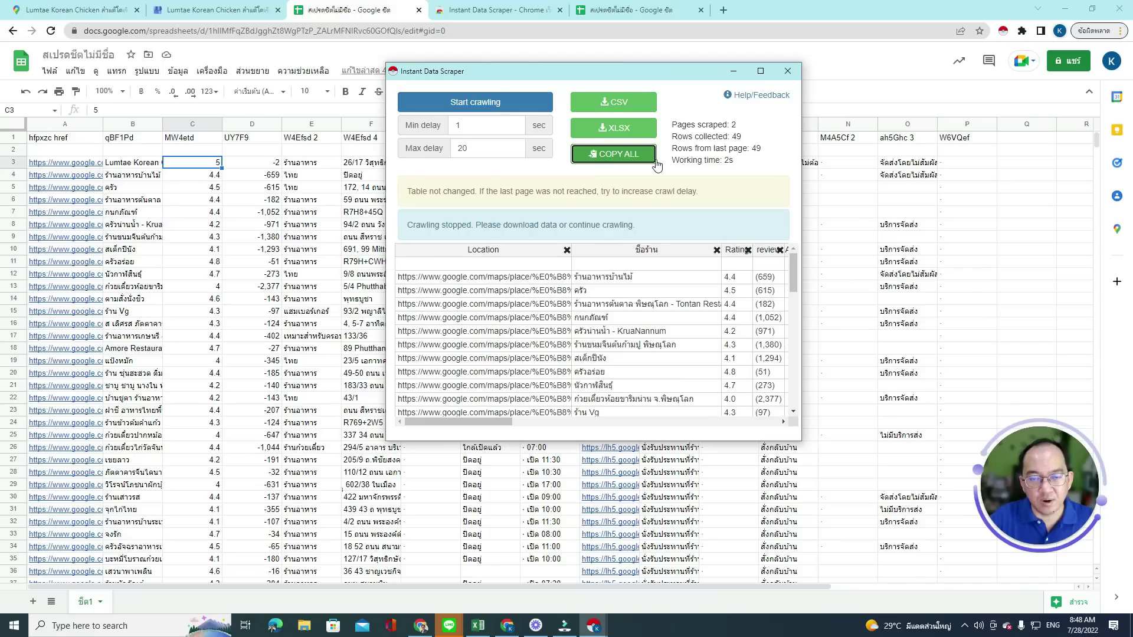
click(627, 137)
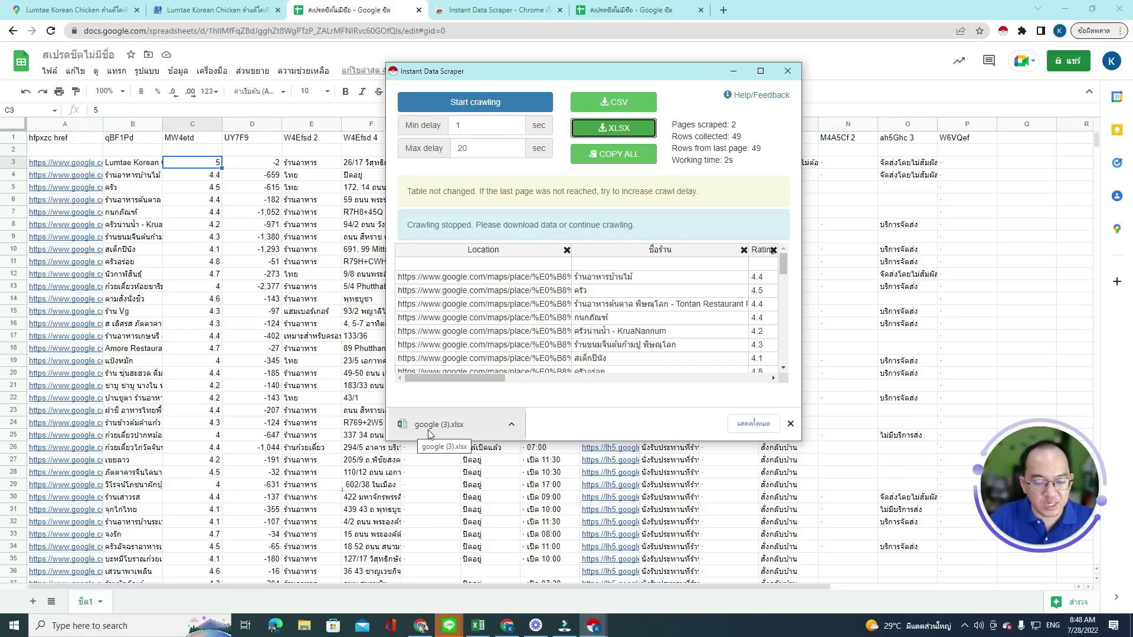
Open the downloaded google (3).xlsx from the Downloads folder in Excel, then maximize the window, enable editing and dismiss the repair report
click(511, 425)
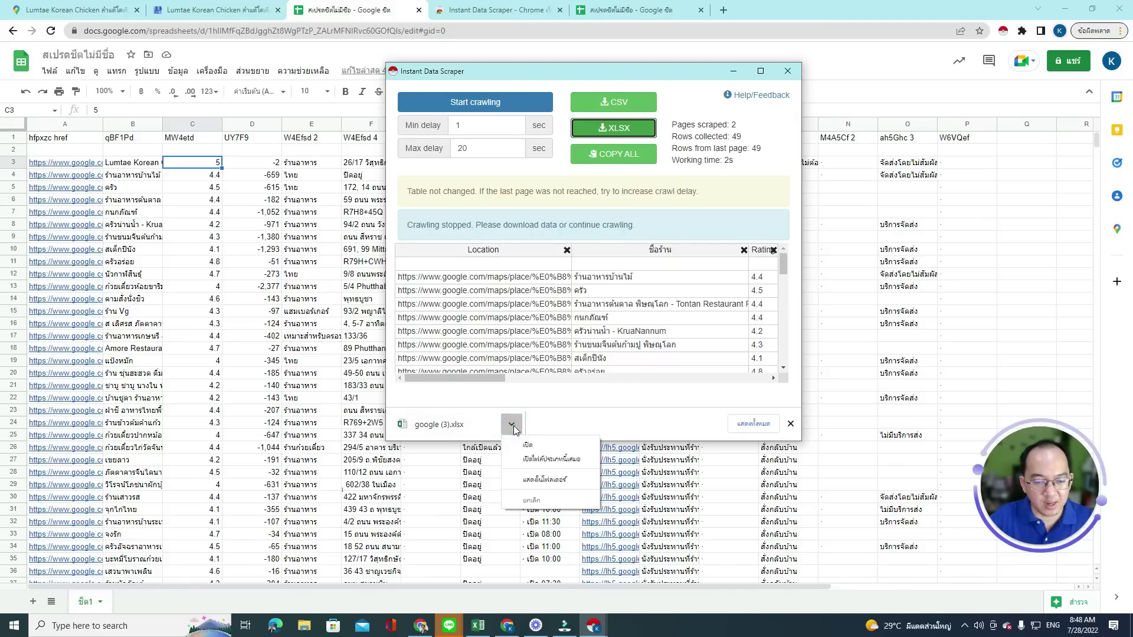
click(564, 482)
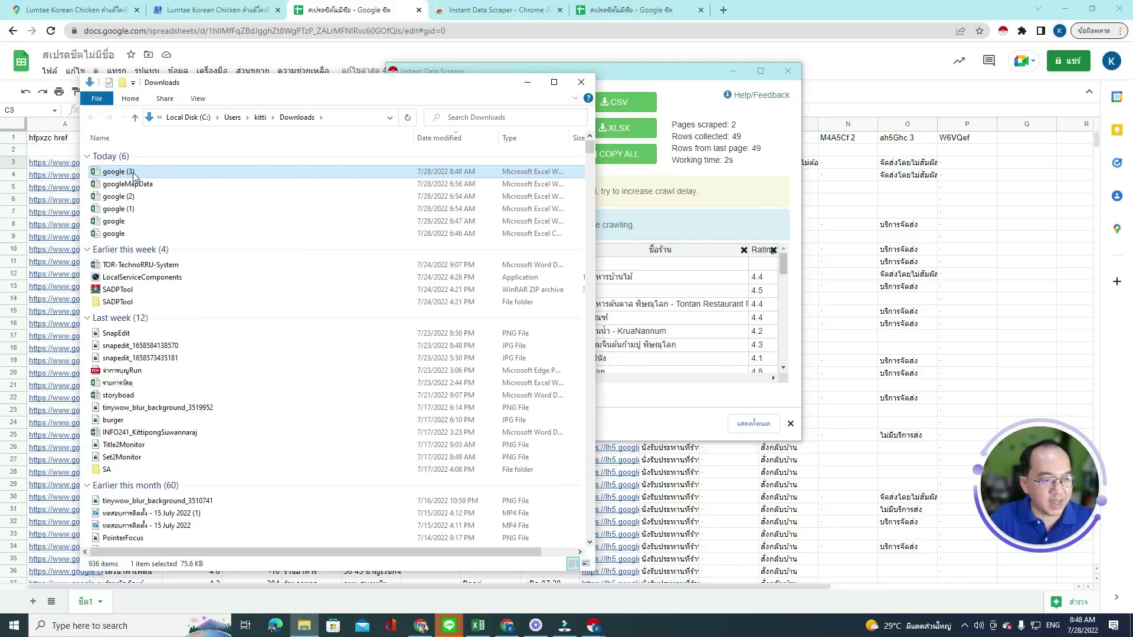
double_click(125, 173)
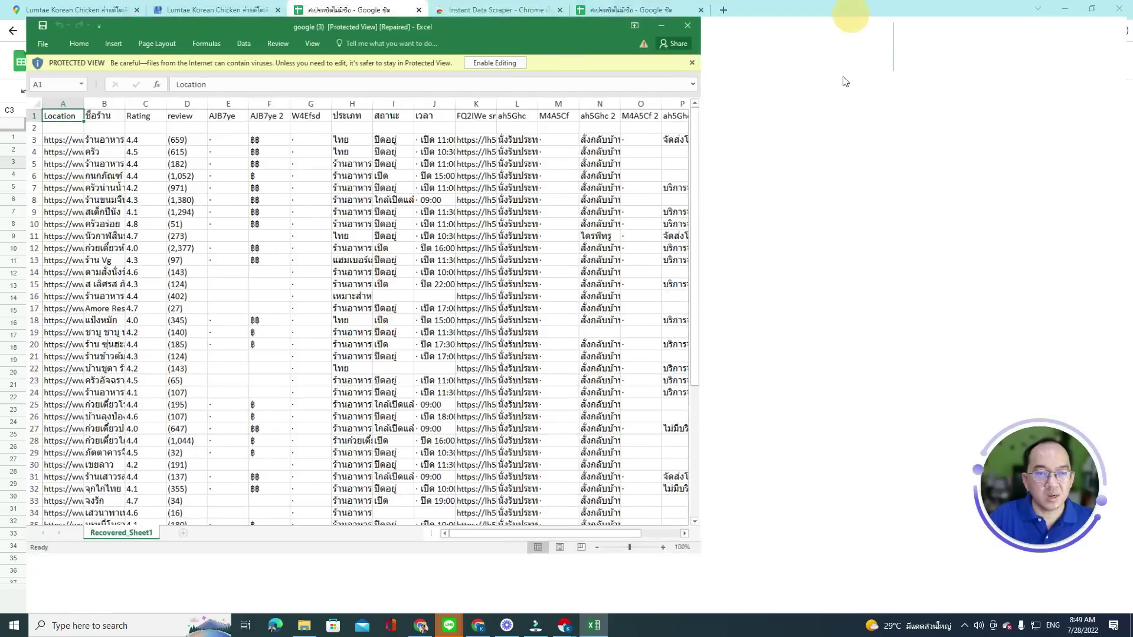
click(851, 15)
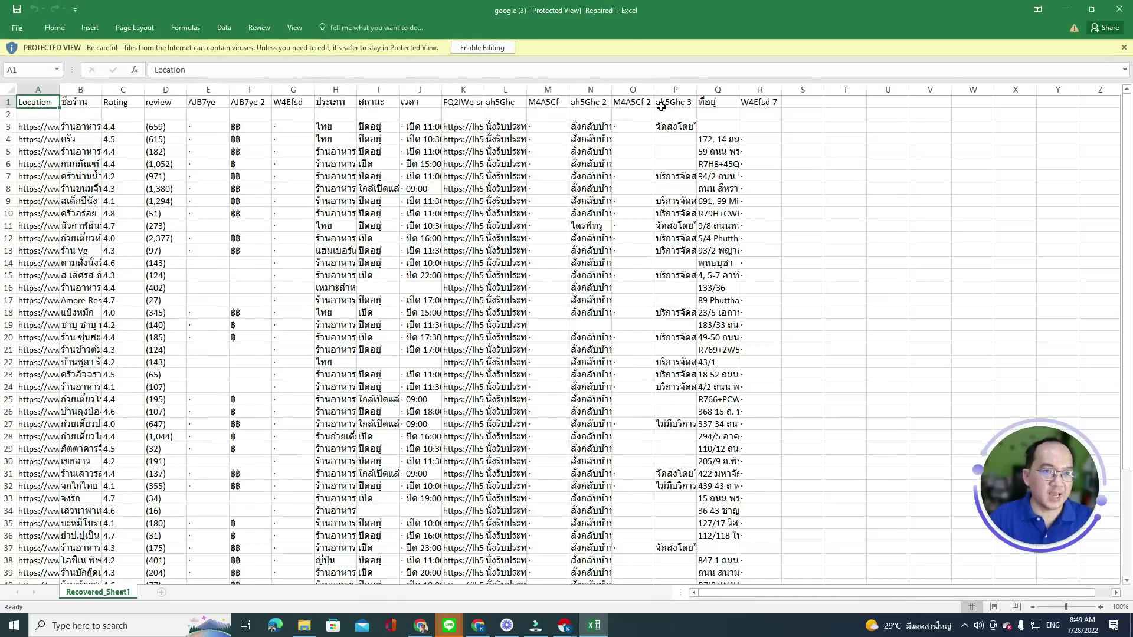
click(490, 51)
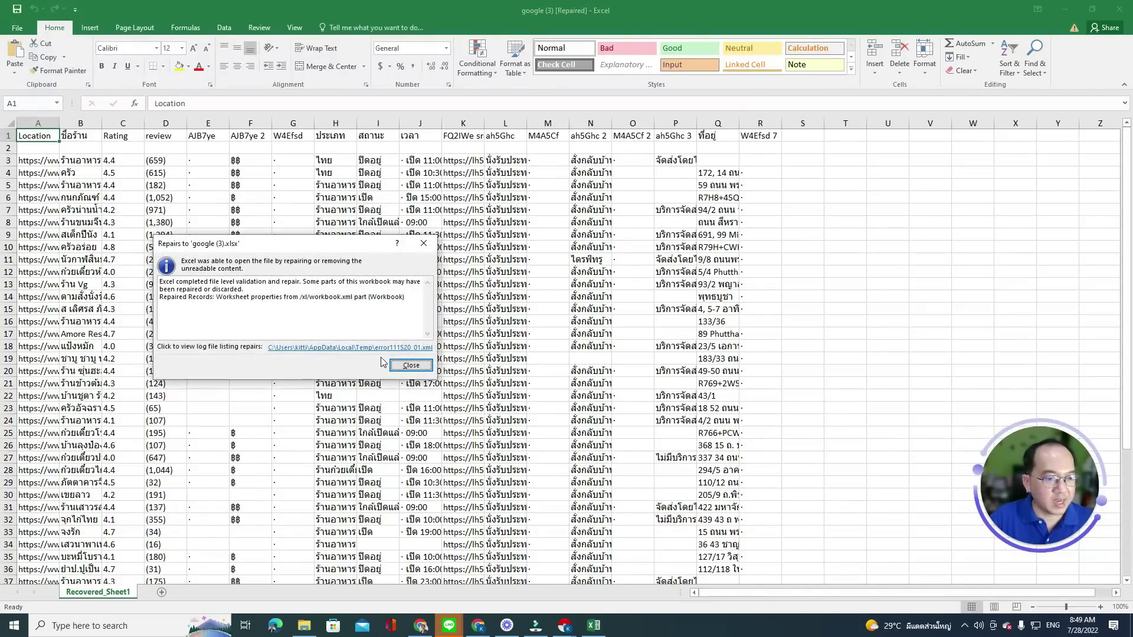
click(424, 243)
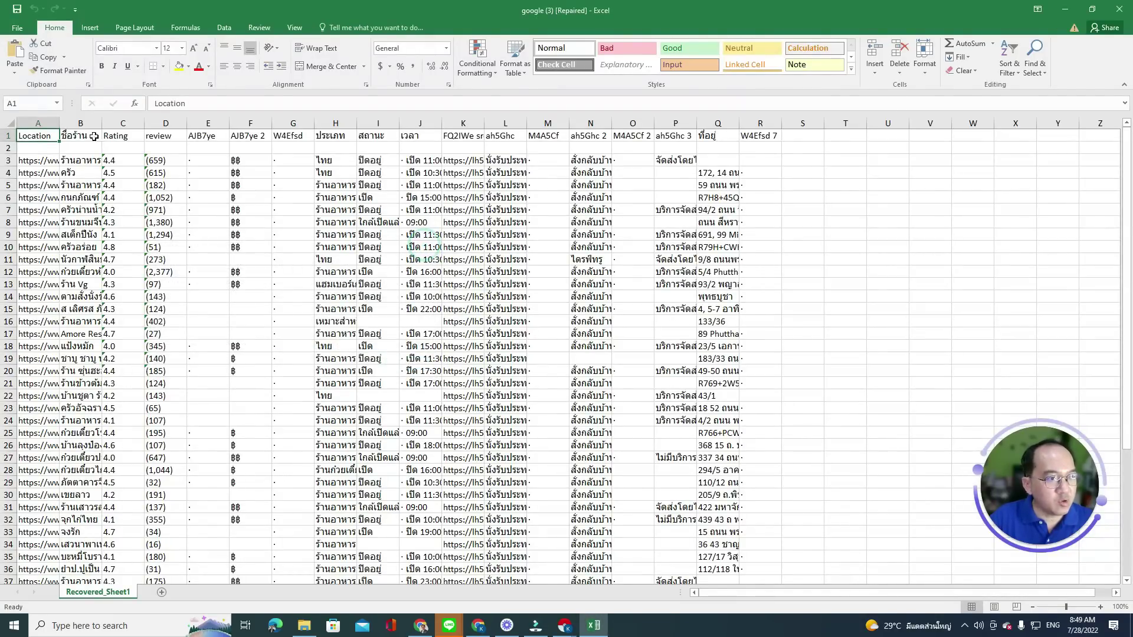
Widen the Location column to show more of each link, and go over the headers from ชื่อร้าน to W4Efsd
drag(59, 124, 182, 125)
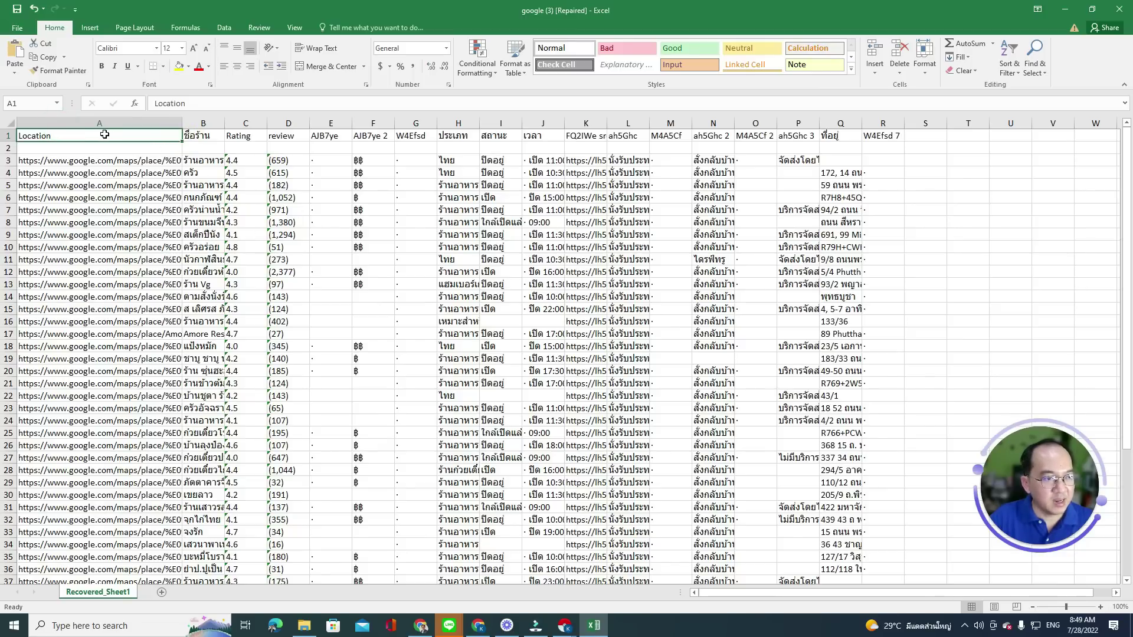
click(204, 136)
click(245, 136)
click(302, 140)
click(337, 139)
click(376, 138)
click(404, 141)
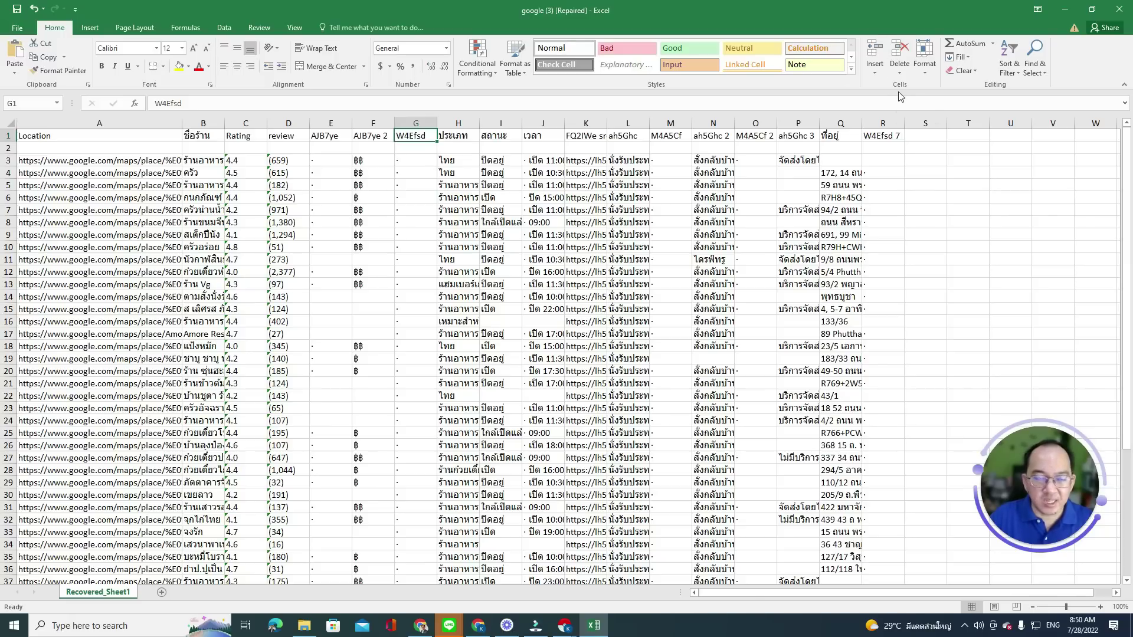
Switch to the Google Maps restaurant results in Chrome and bring the Instant Data Scraper window with the renamed columns in front
click(1039, 10)
click(561, 627)
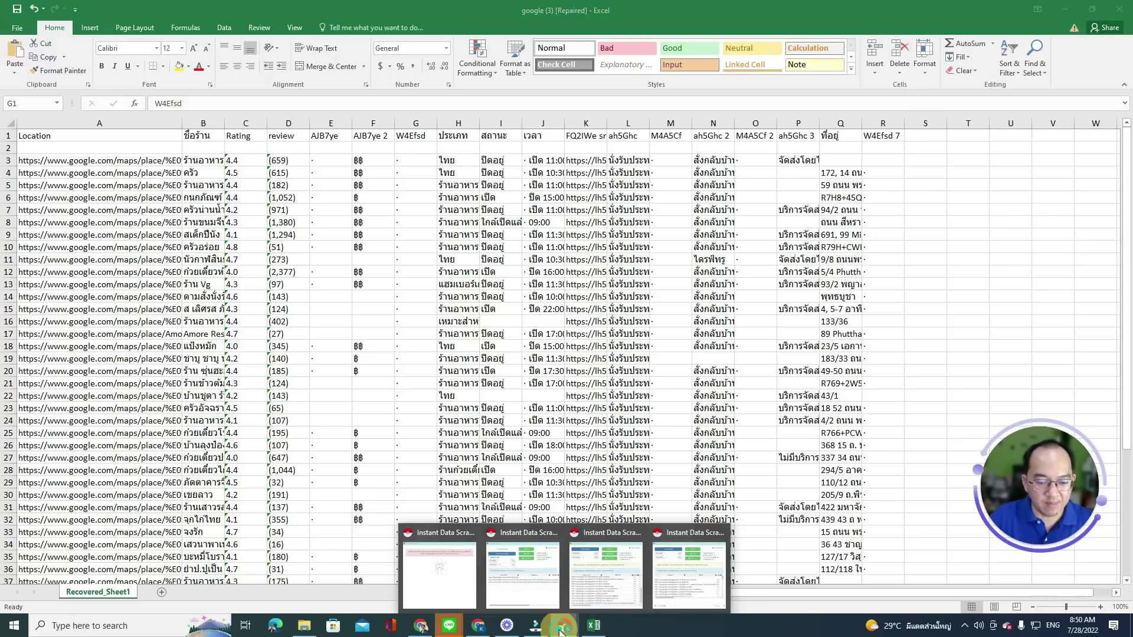
click(689, 573)
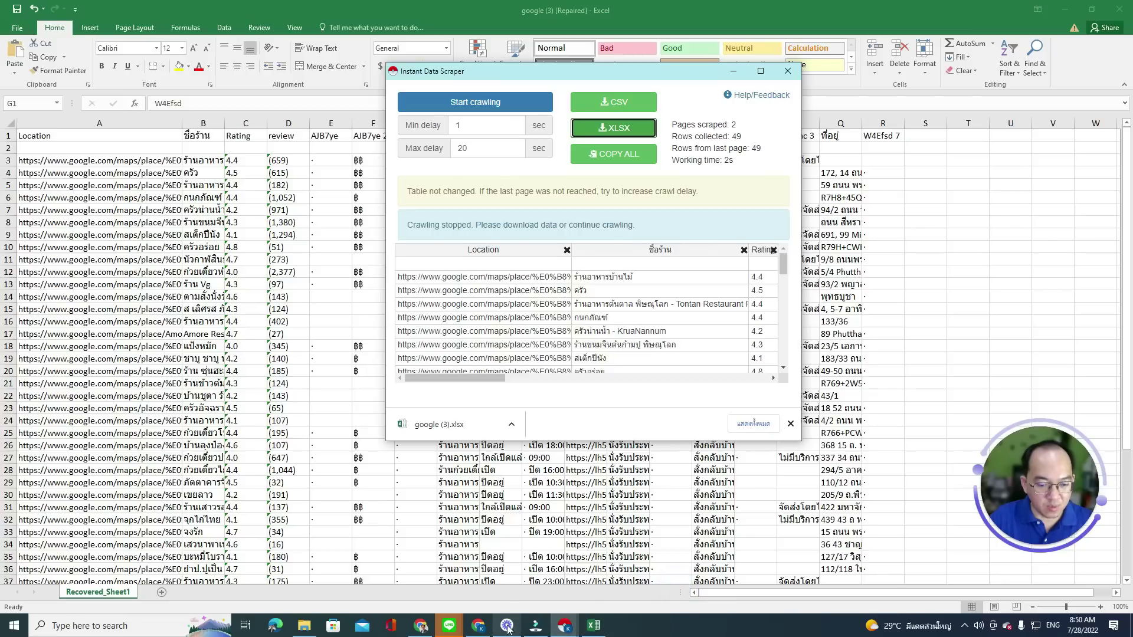
click(478, 627)
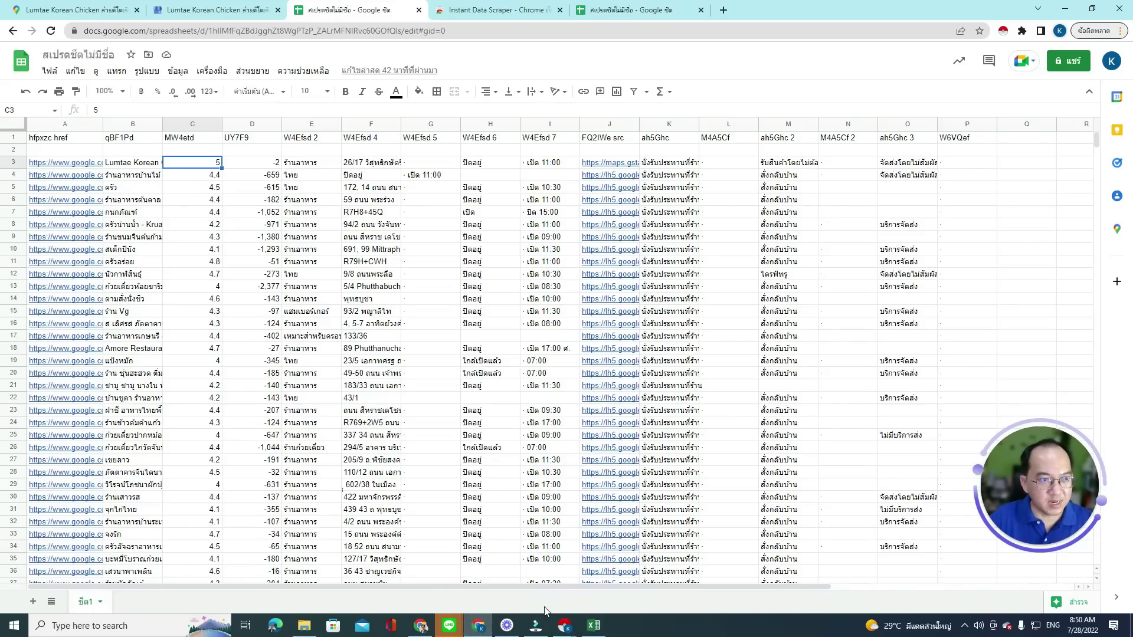
click(519, 10)
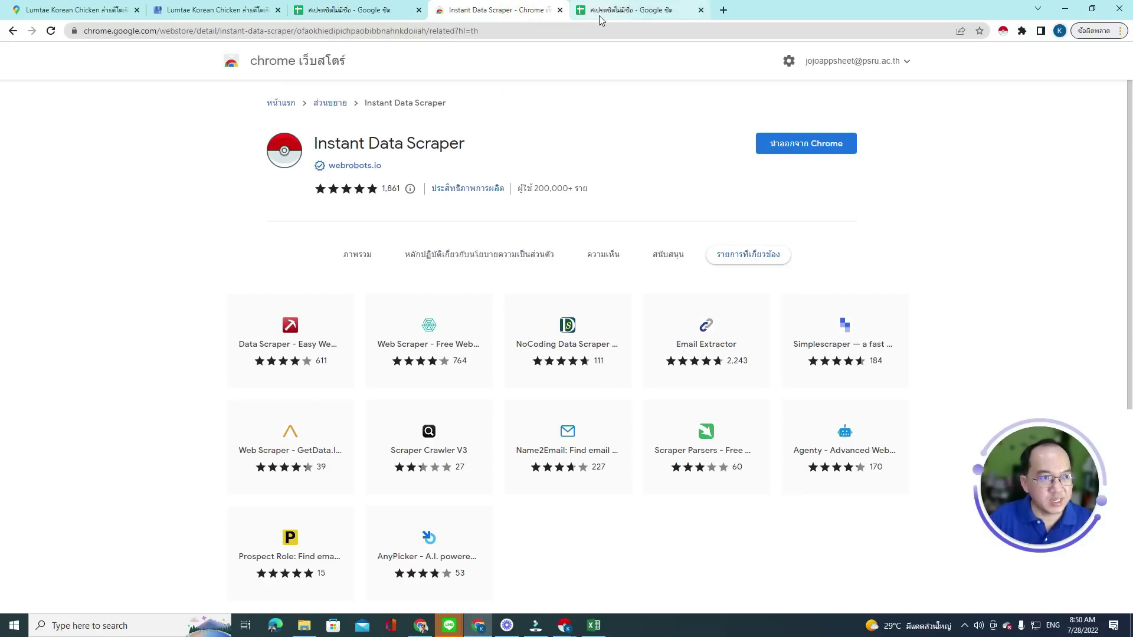
click(107, 10)
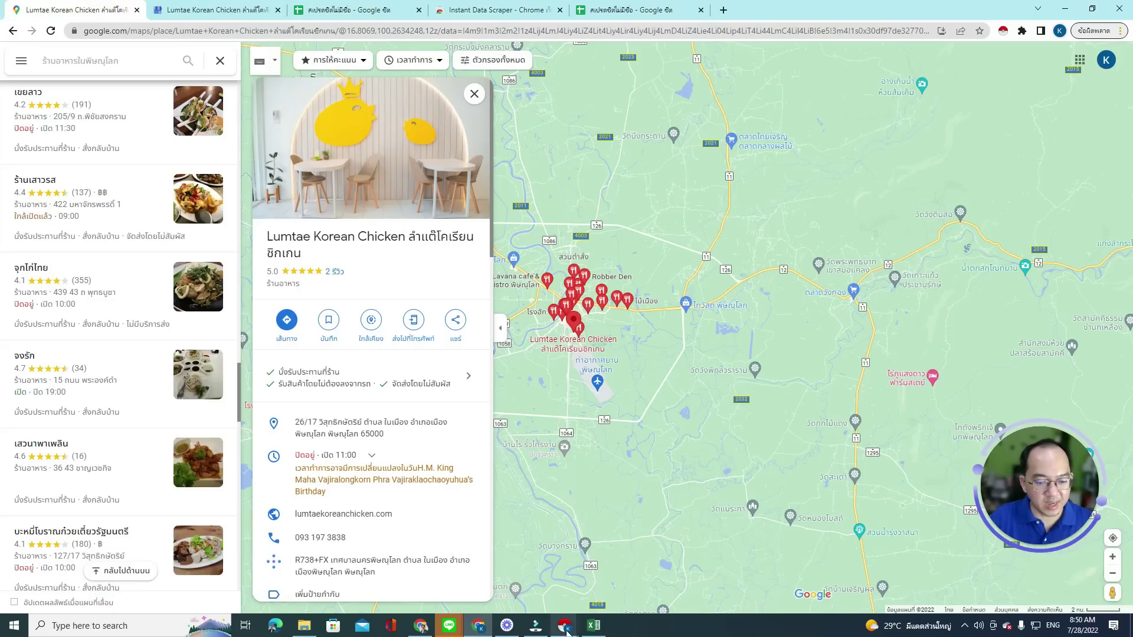
mouse_move(568, 628)
click(690, 568)
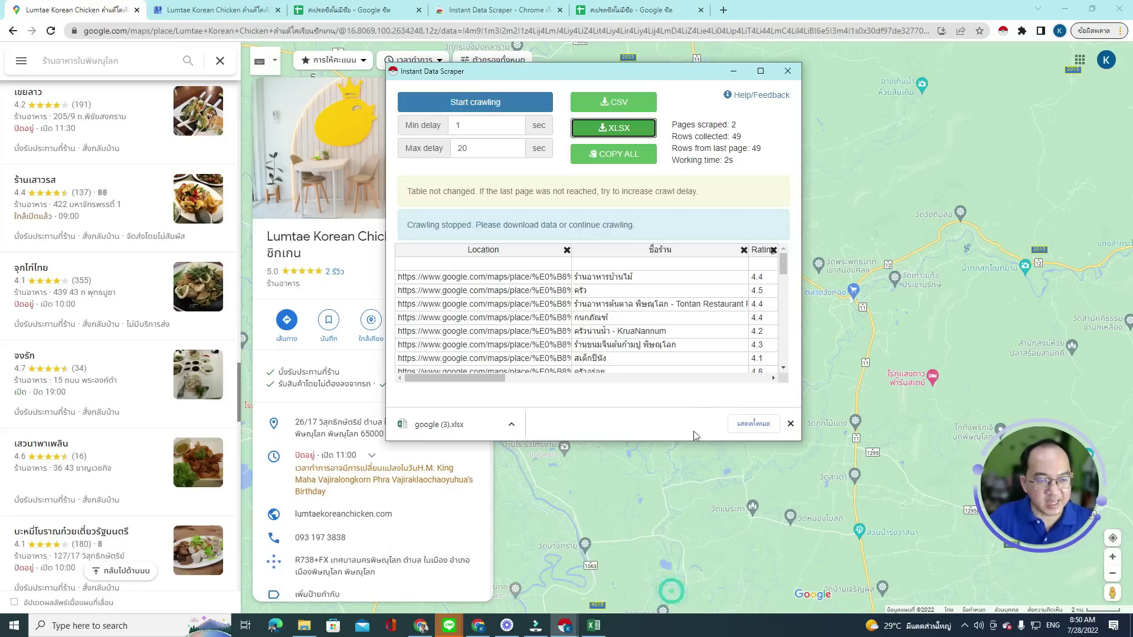